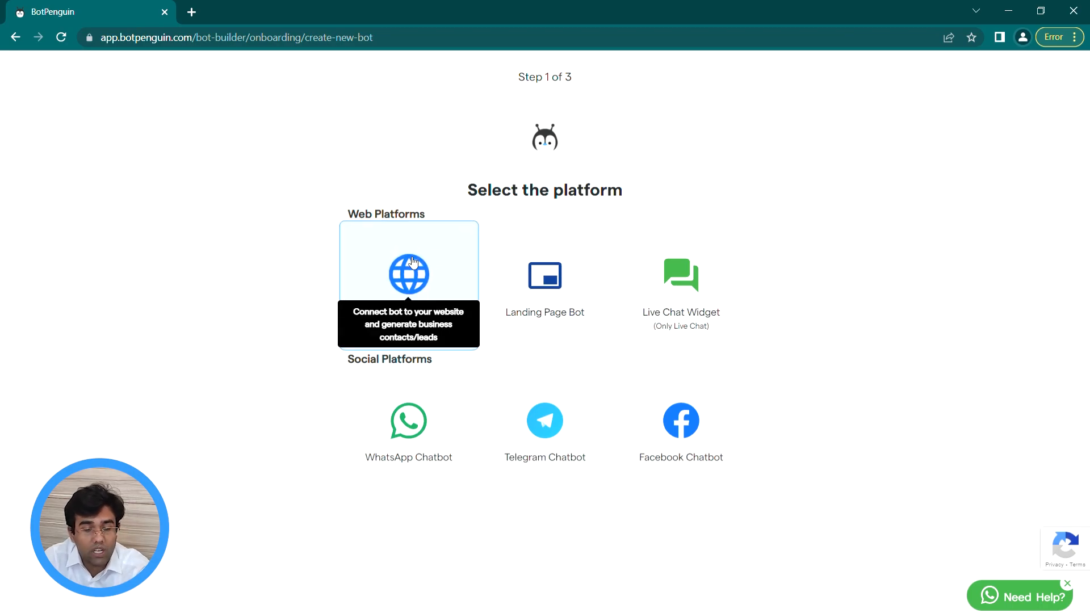
Step: Choose Website Chatbot and give the bot the bearded avatar and purple theme
click(380, 260)
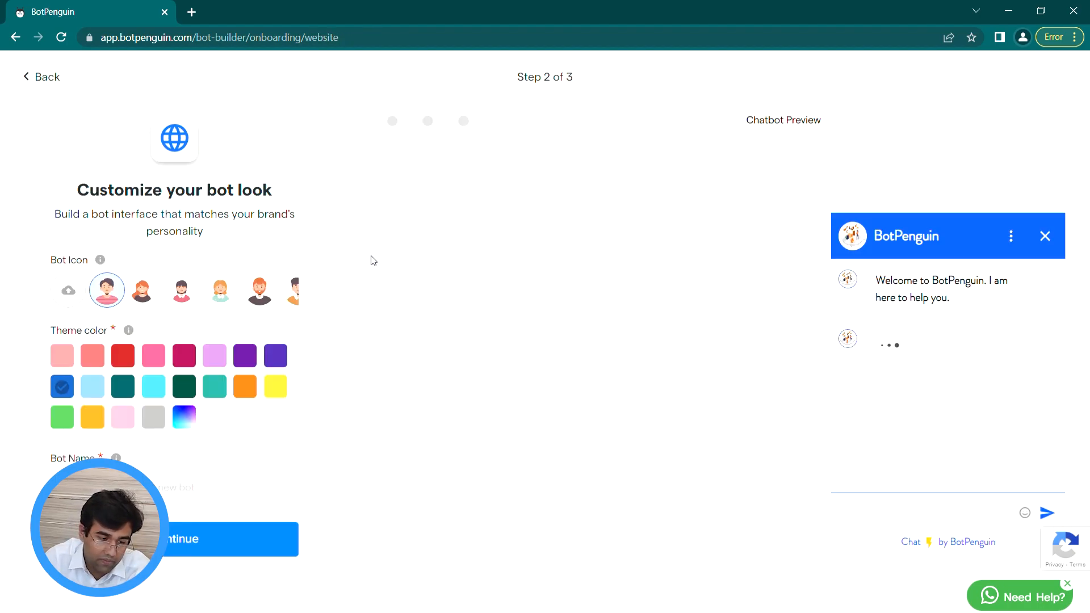
click(186, 290)
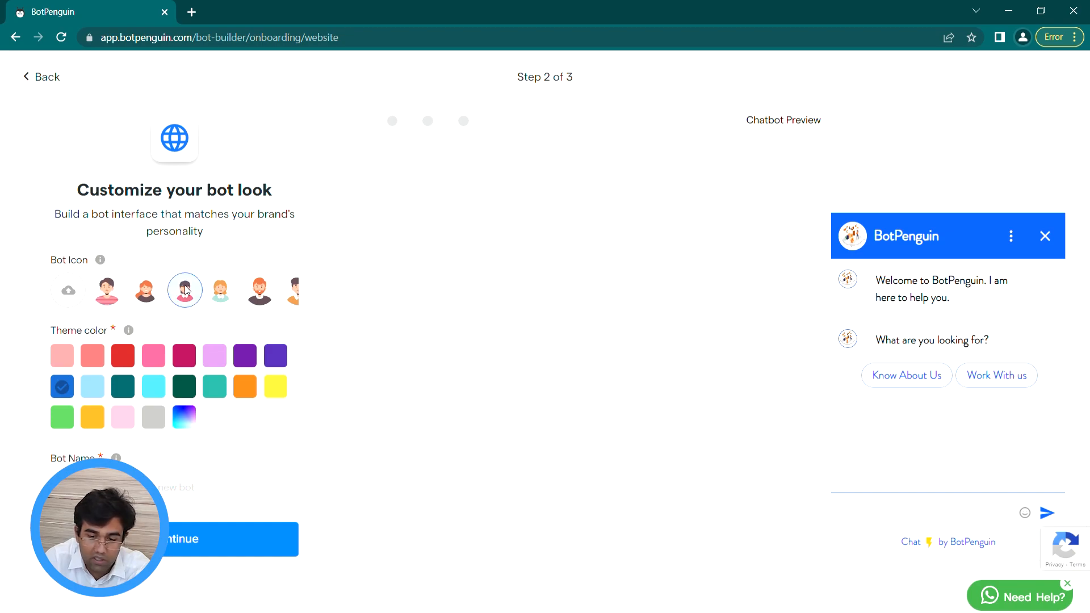
click(258, 294)
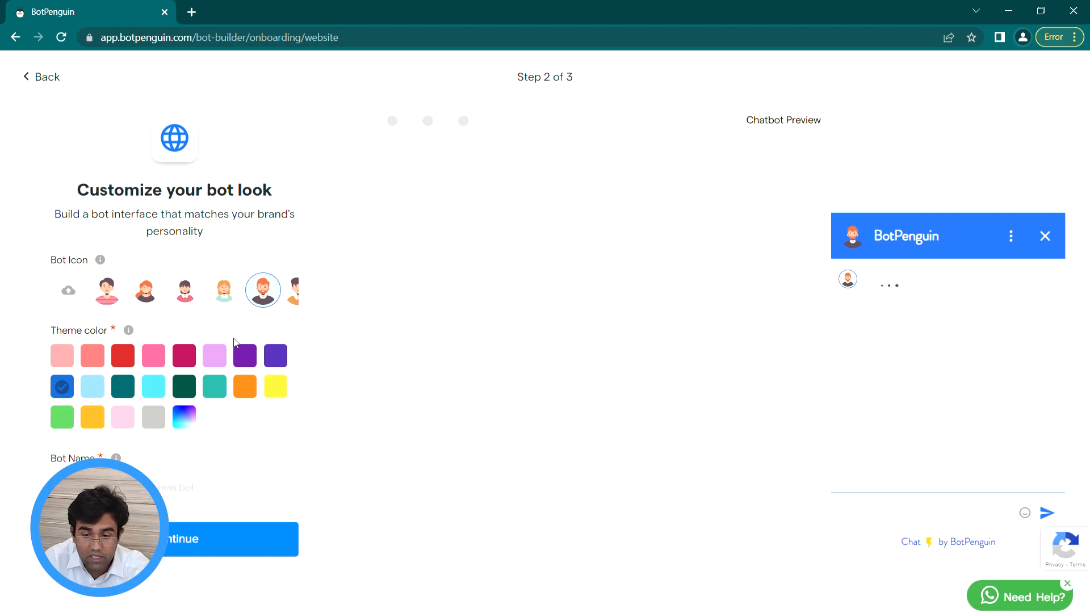
click(246, 362)
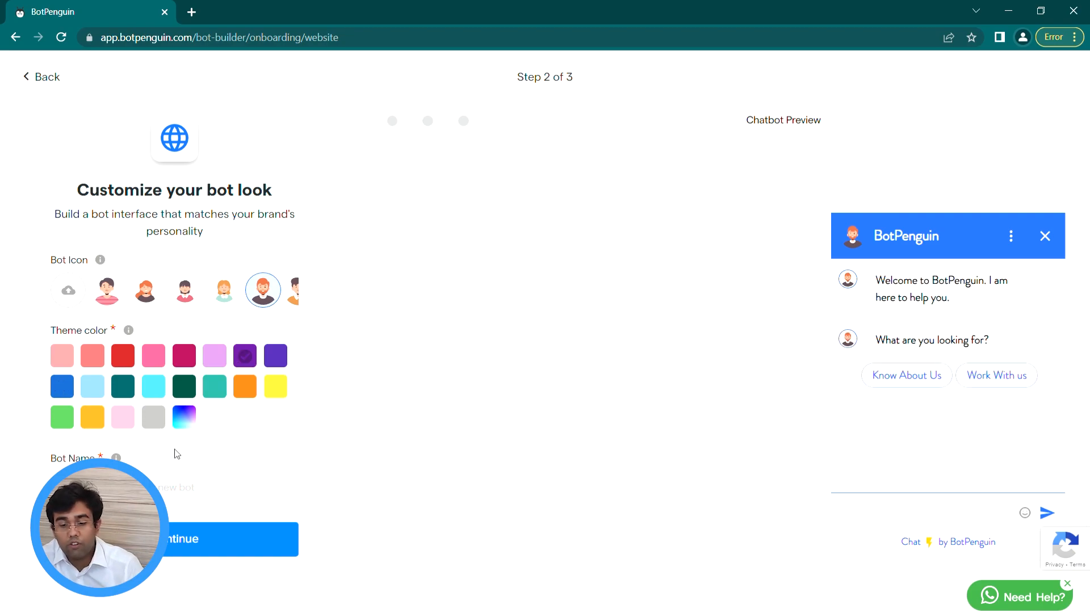
Step: Enter the bot name ABC BUsiness and continue to template selection
click(162, 492)
text(T)
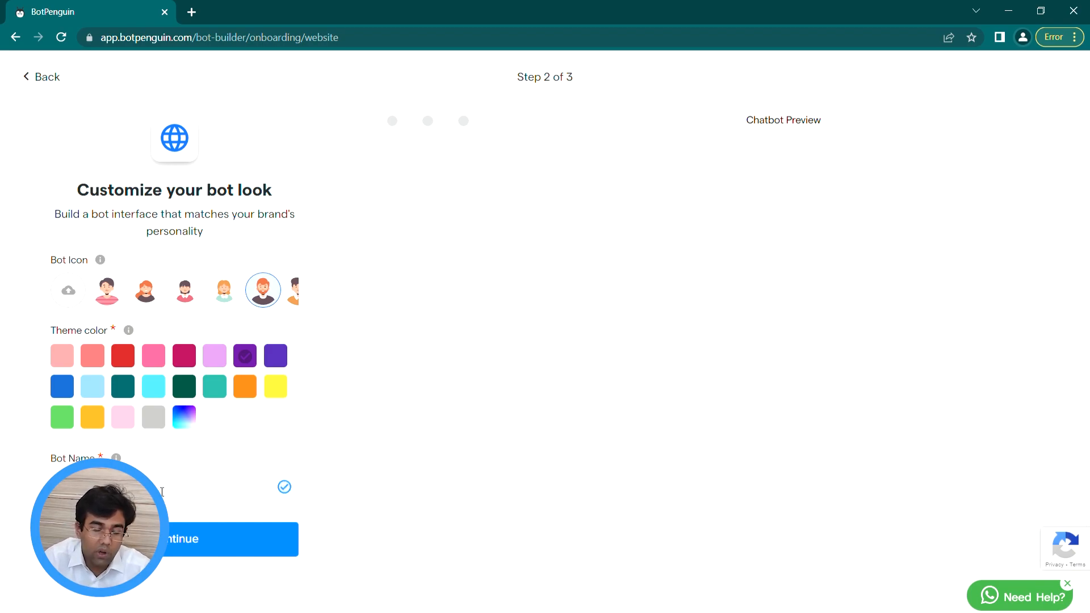
click(216, 538)
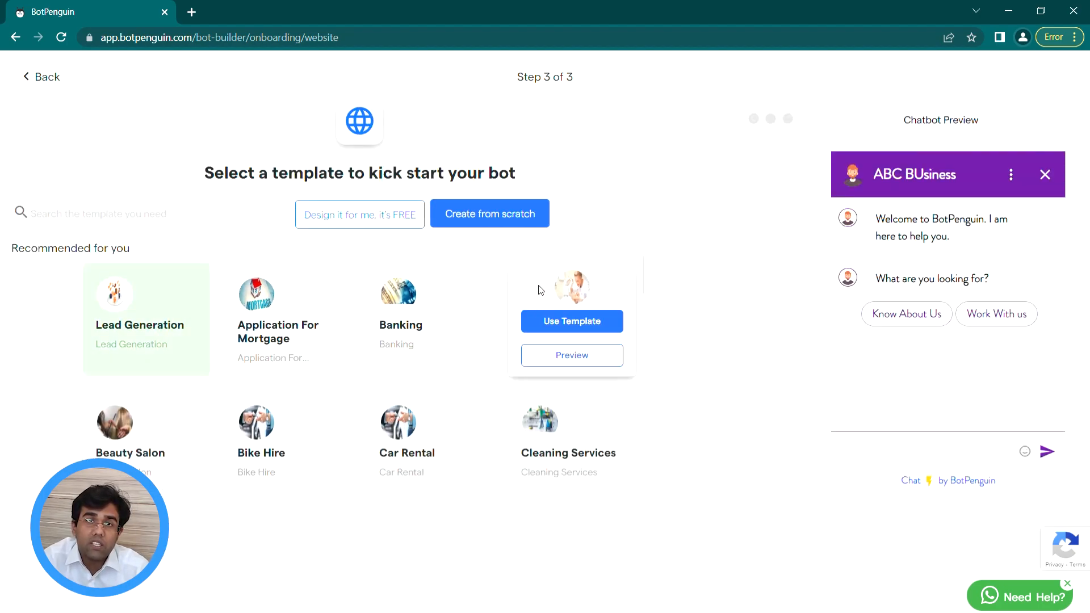
mouse_move(582, 287)
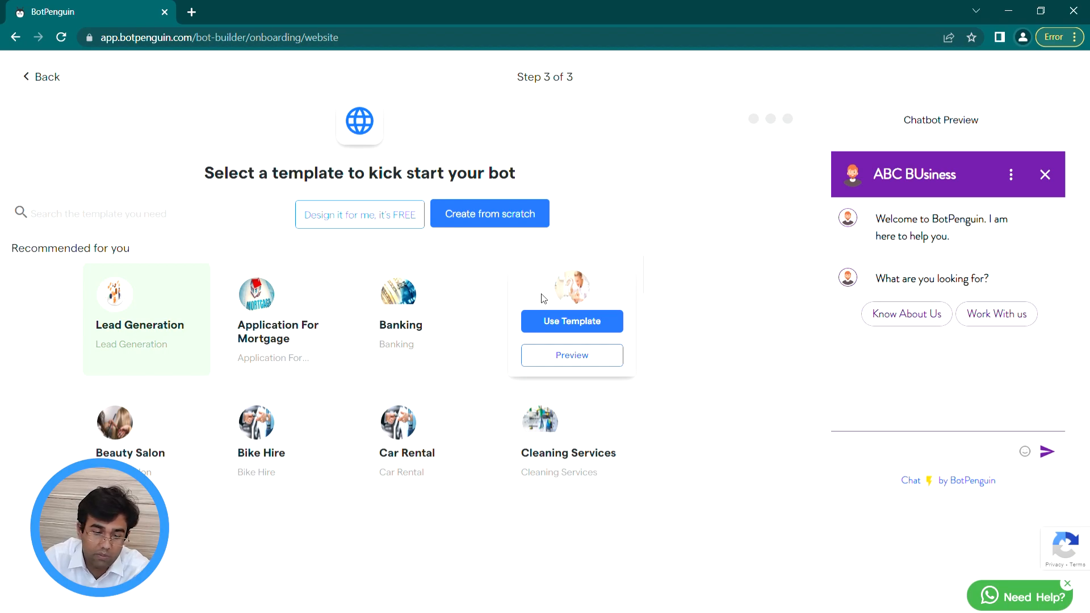
scroll(614, 284, down, 3)
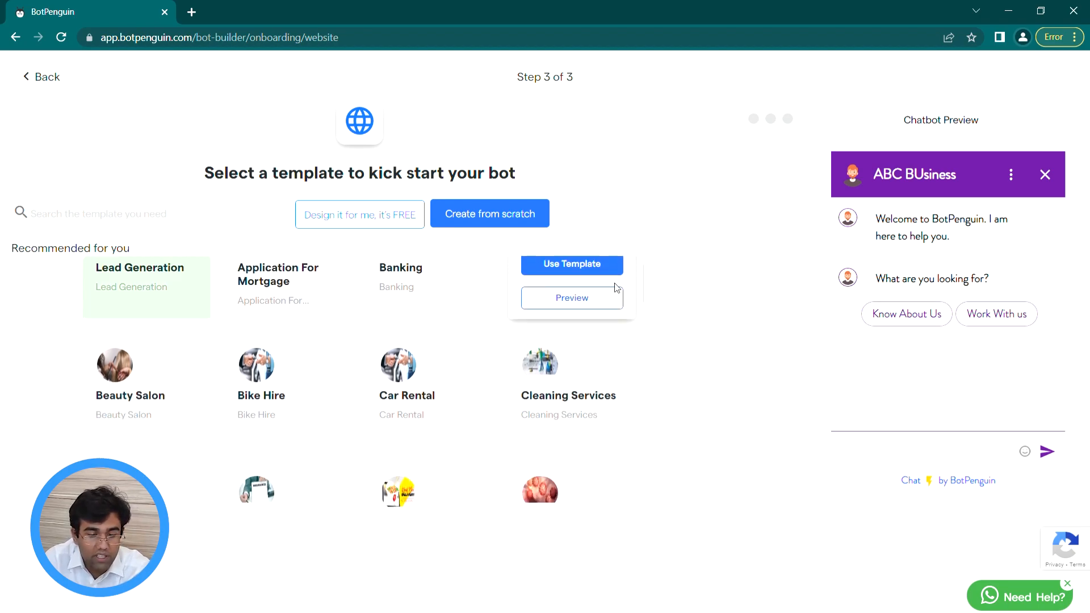
scroll(612, 295, down, 1)
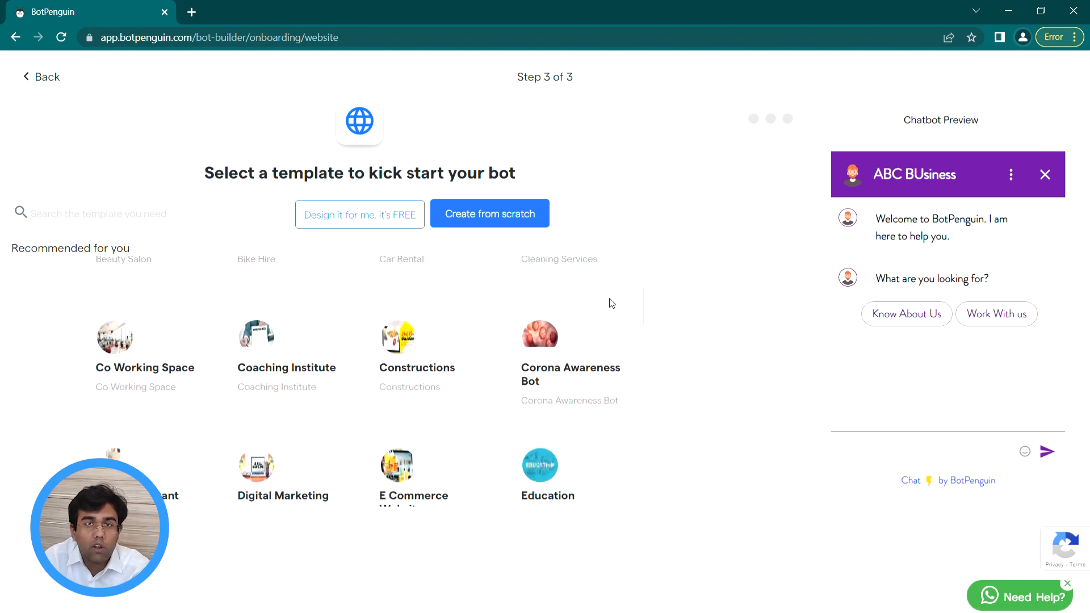
scroll(612, 303, down, 1)
scroll(620, 316, up, 4)
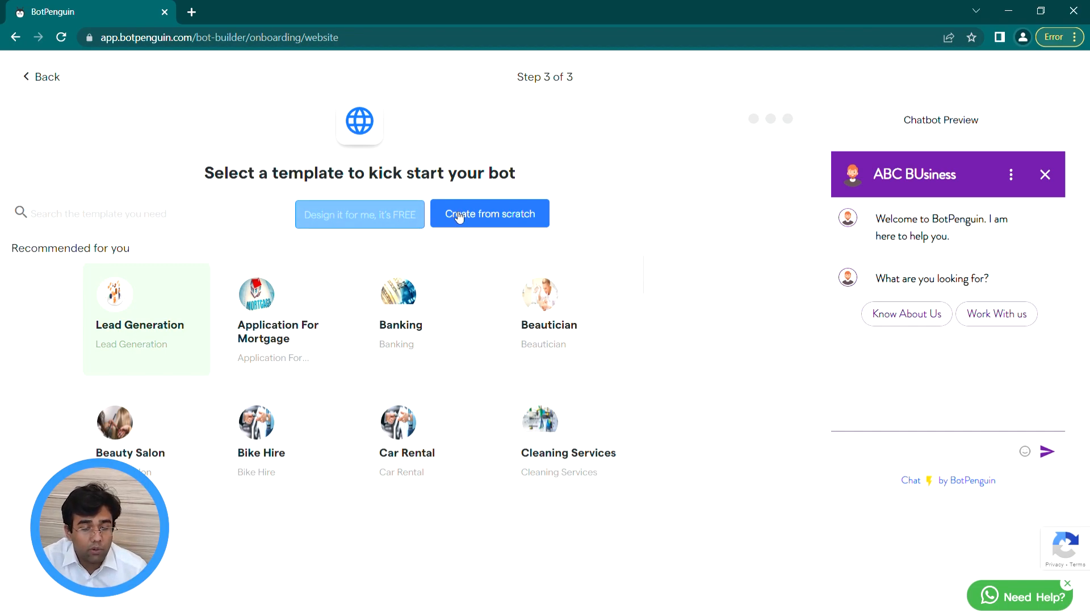
Step: Create the bot from scratch to get the default welcome and email-question flow
click(542, 218)
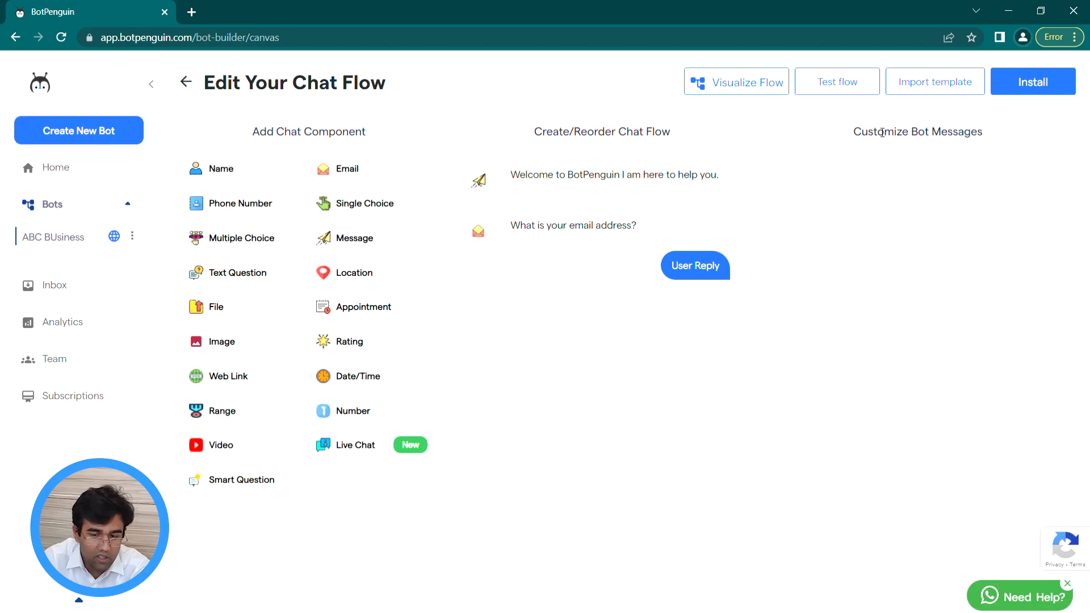
Step: Browse the importable templates and use the Banking template with its XYZ Bank questions
click(911, 86)
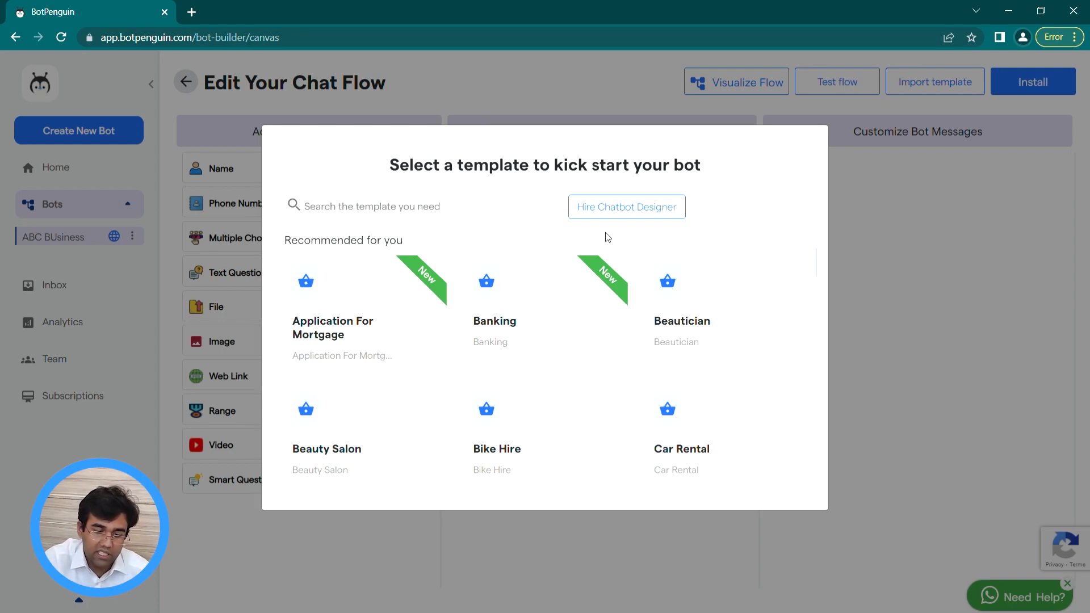
scroll(587, 284, down, 4)
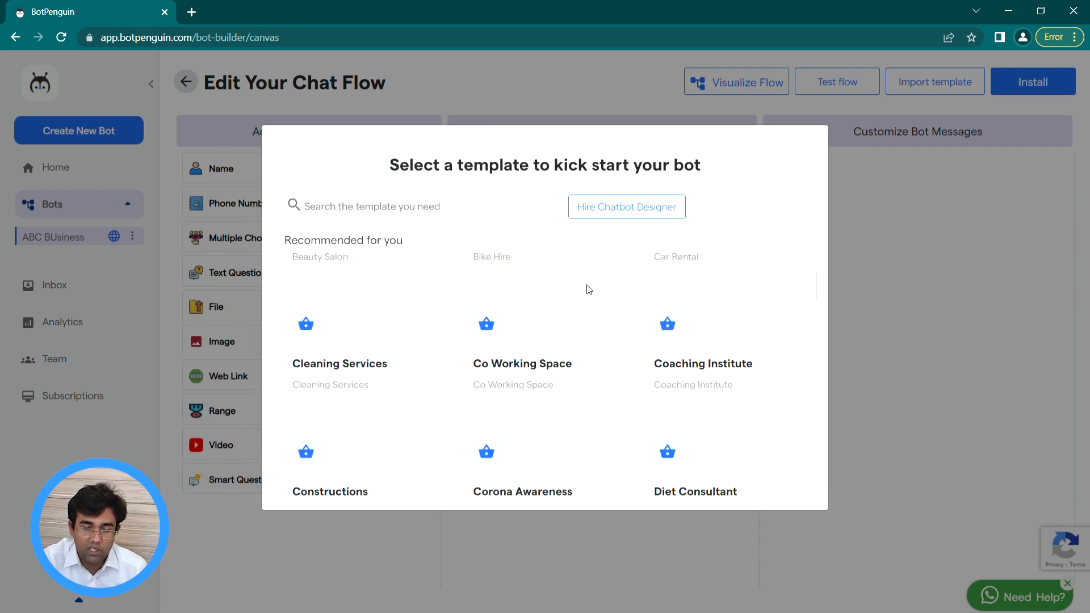
scroll(588, 288, up, 4)
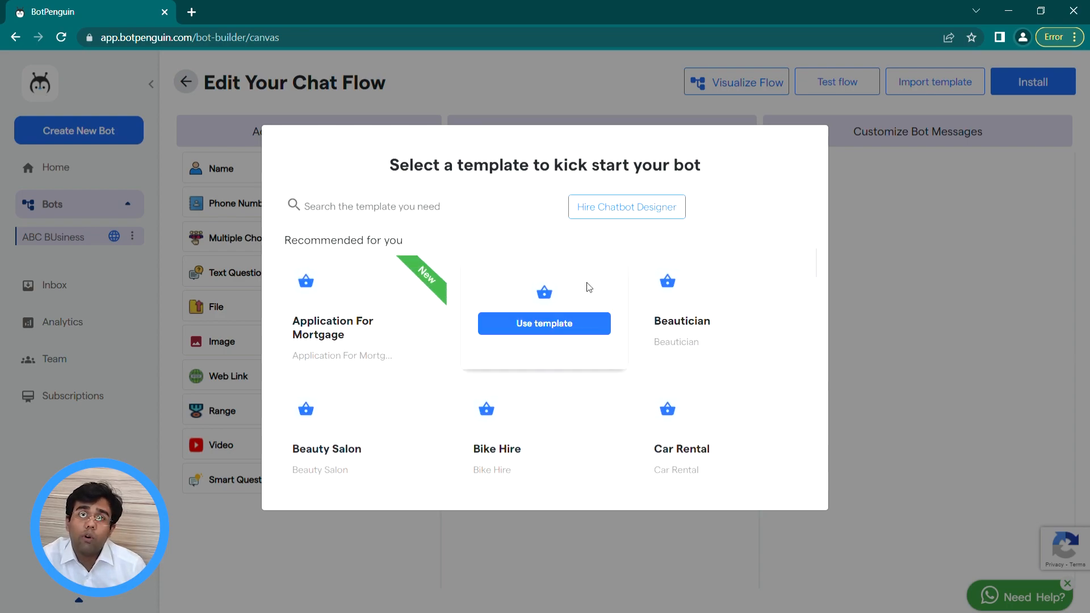
click(440, 219)
mouse_move(584, 331)
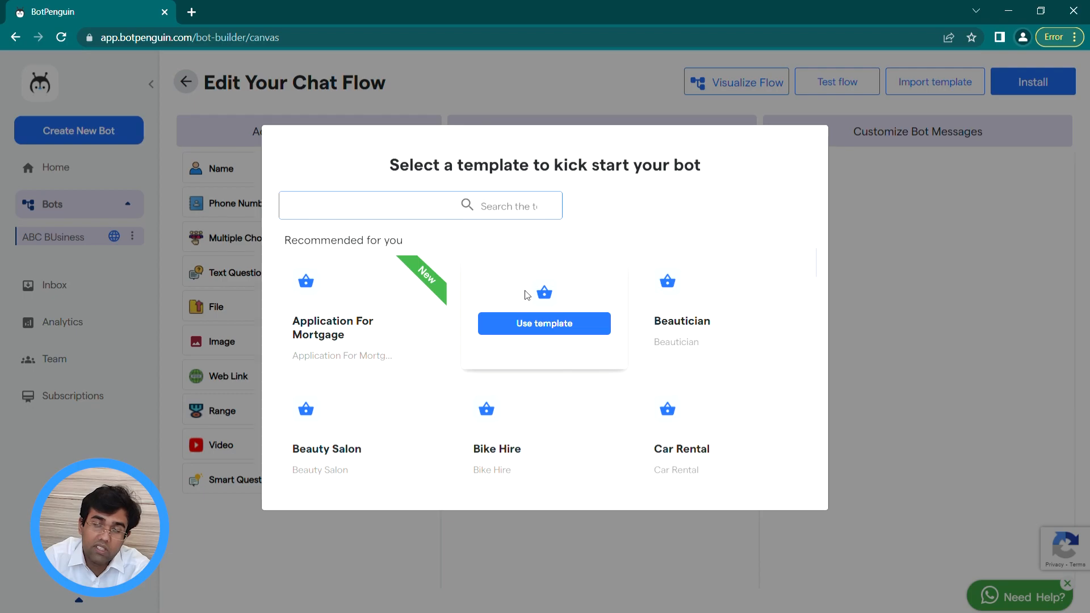
click(591, 328)
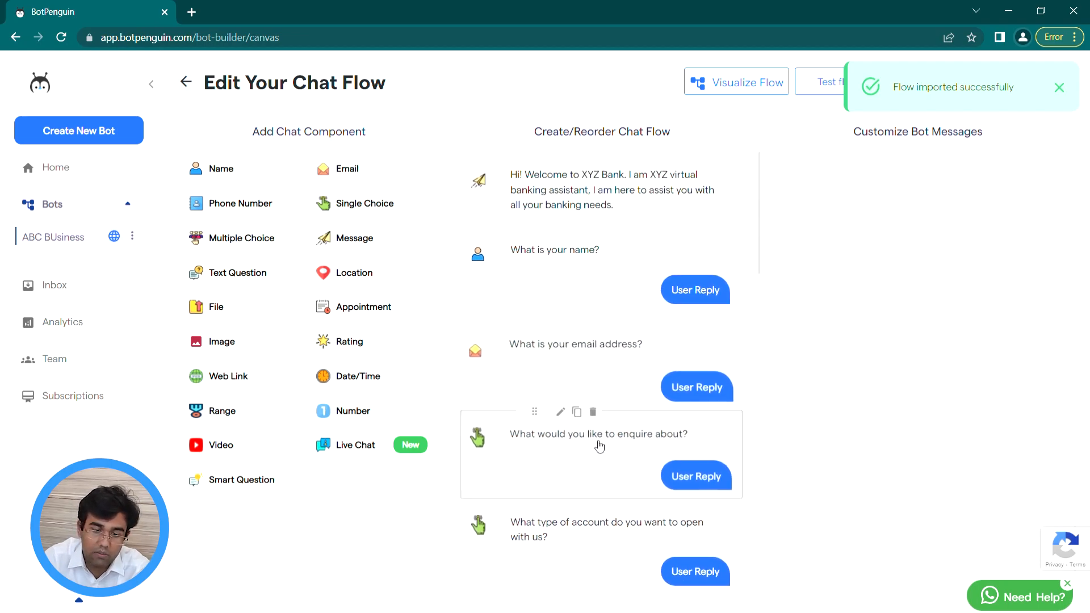
Step: Scroll through the imported banking flow and open the 'What is your name?' question
scroll(601, 496, down, 5)
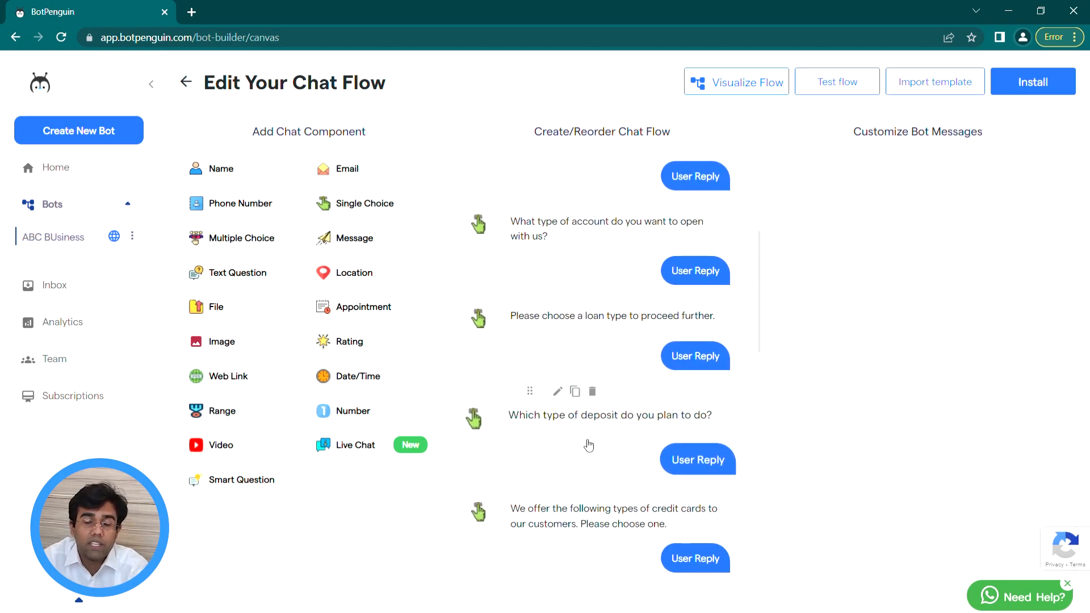
scroll(584, 432, up, 5)
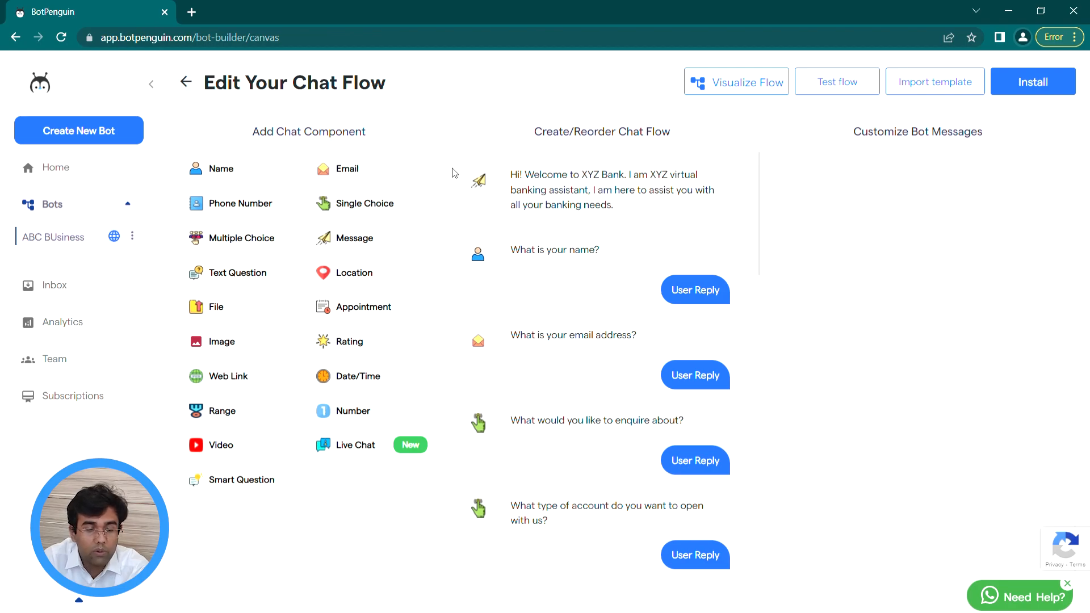
click(663, 292)
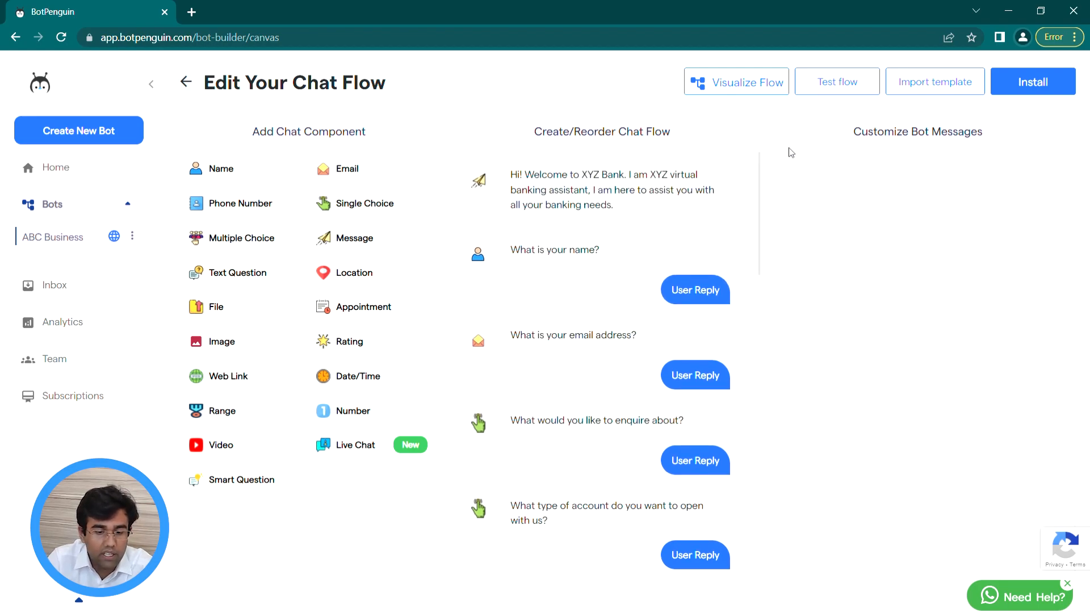
click(770, 92)
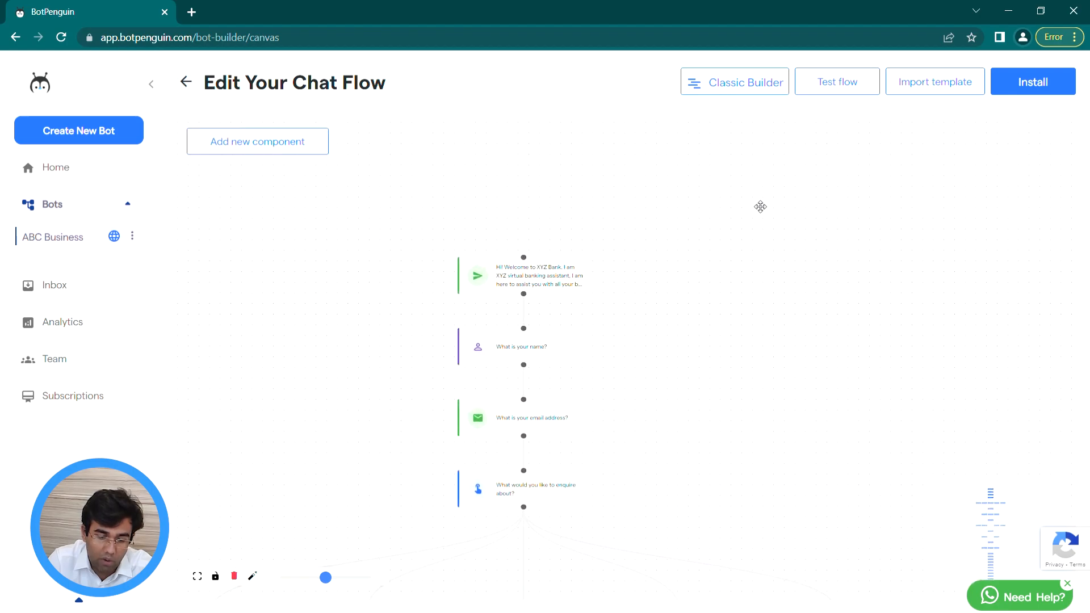
scroll(760, 207, down, 10)
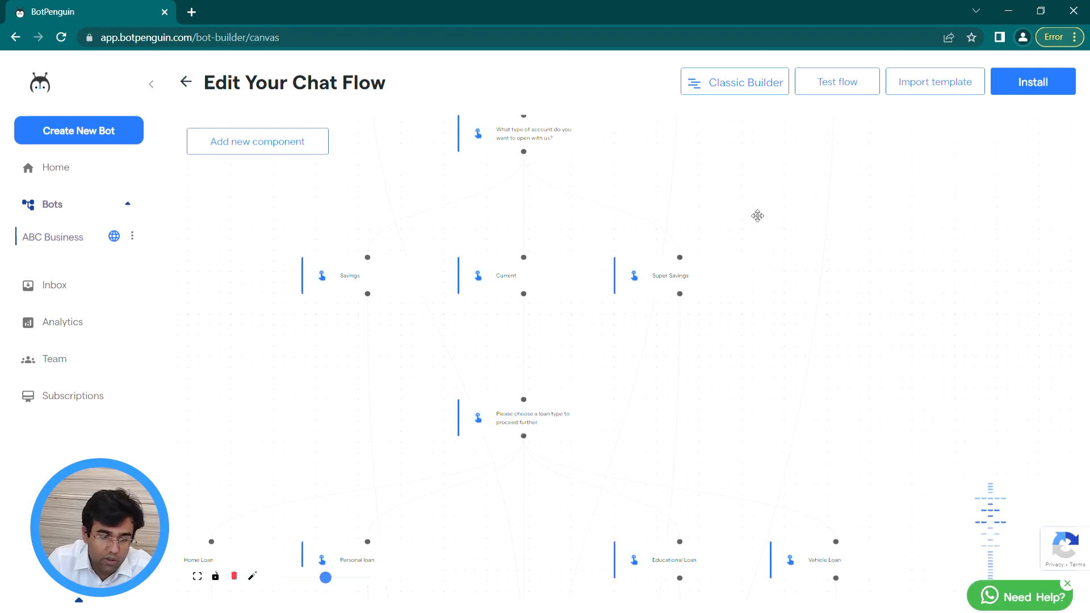
scroll(757, 217, down, 5)
key(alt)
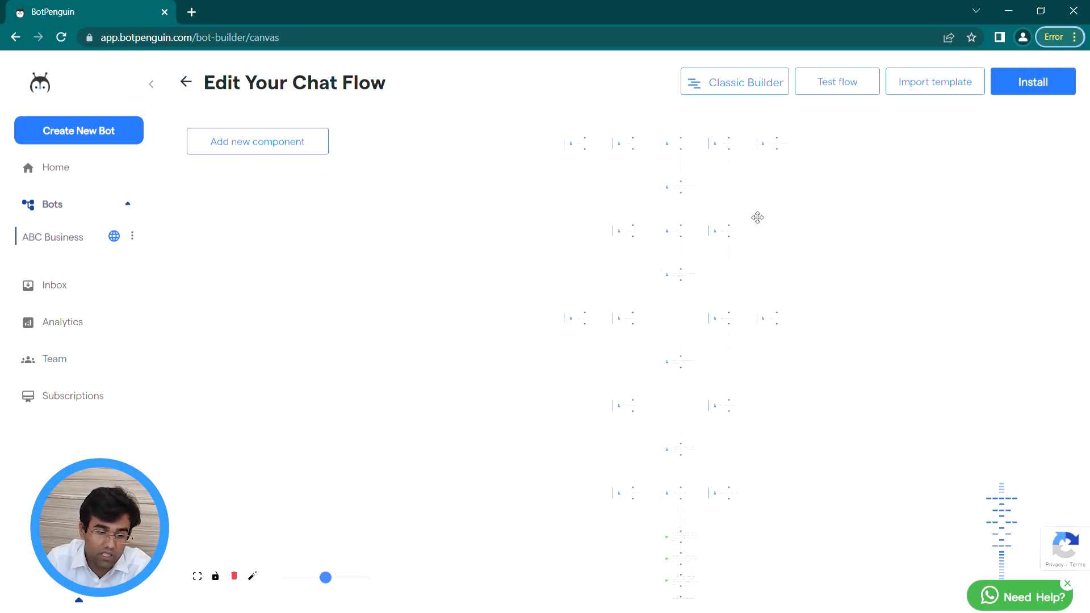
click(746, 95)
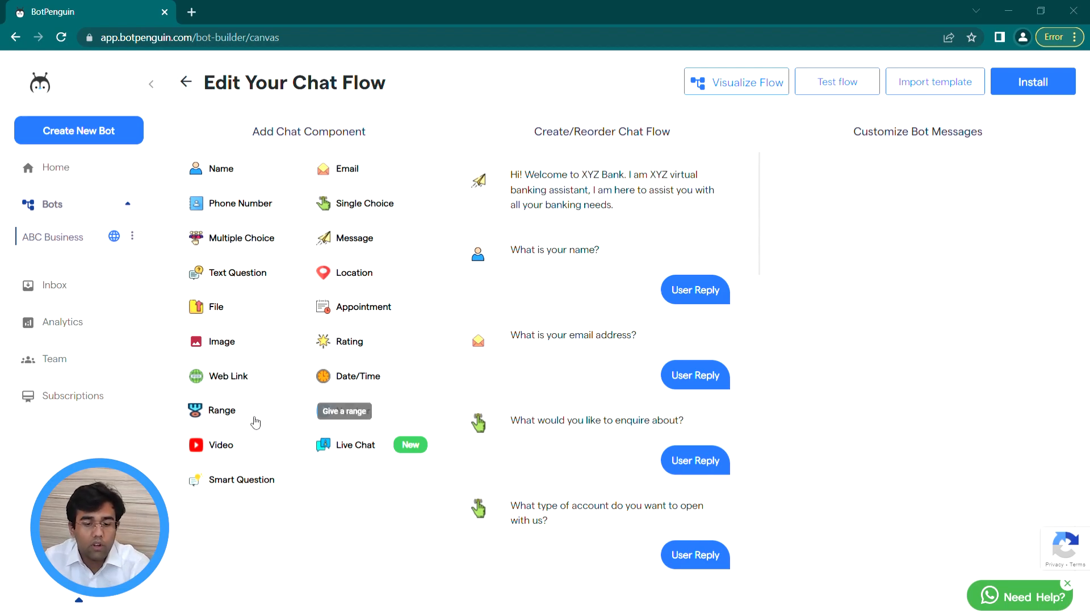
Step: Delete the existing ABC Business bot
click(135, 239)
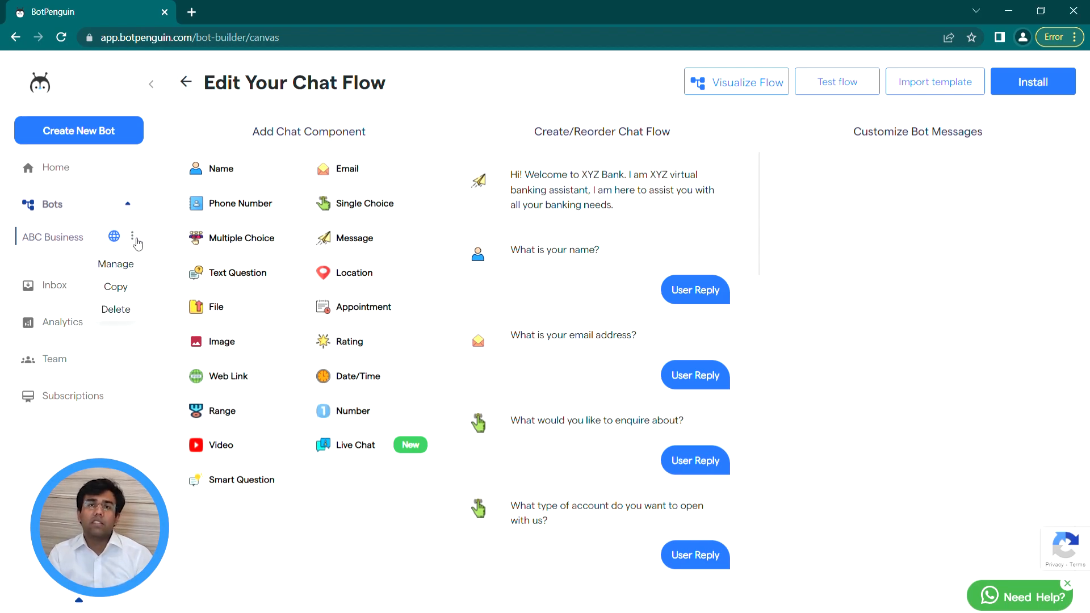
click(120, 312)
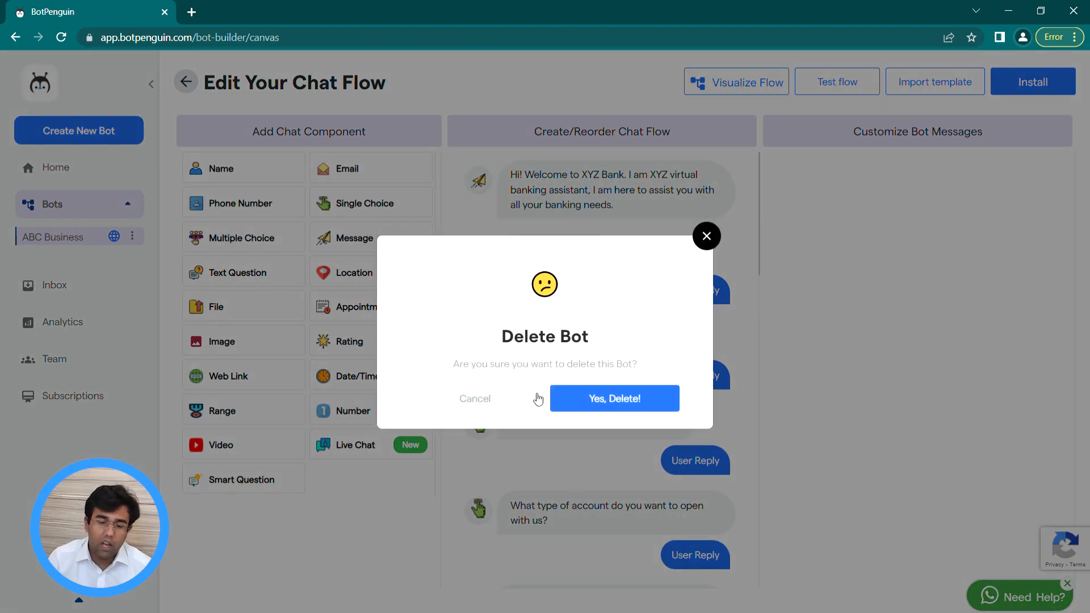
click(594, 401)
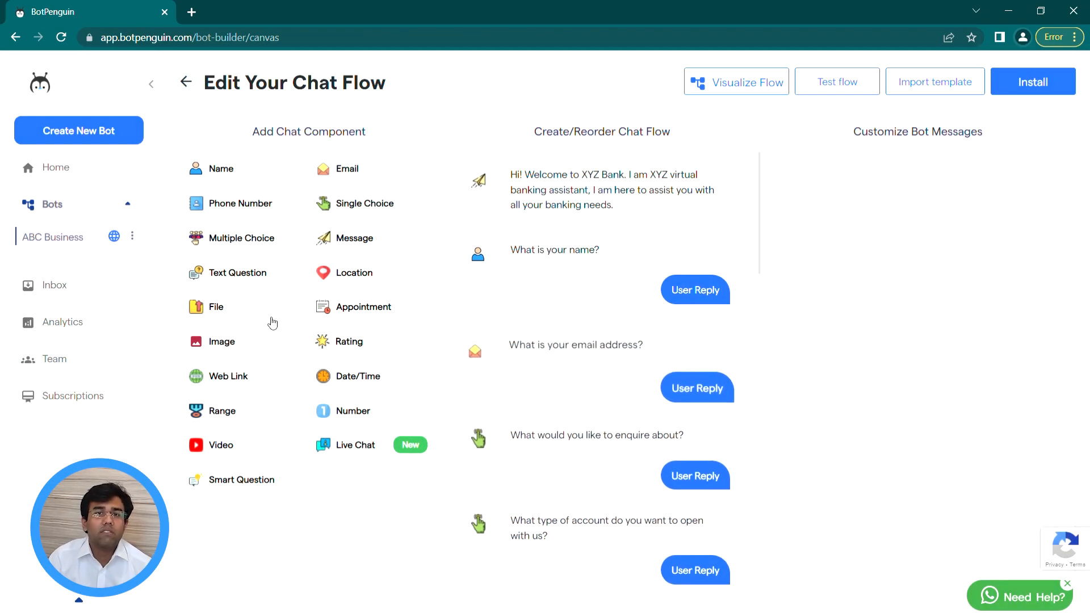
Step: Create a new website chatbot named 'ABC Business' and proceed to Step 3 of 3
click(89, 136)
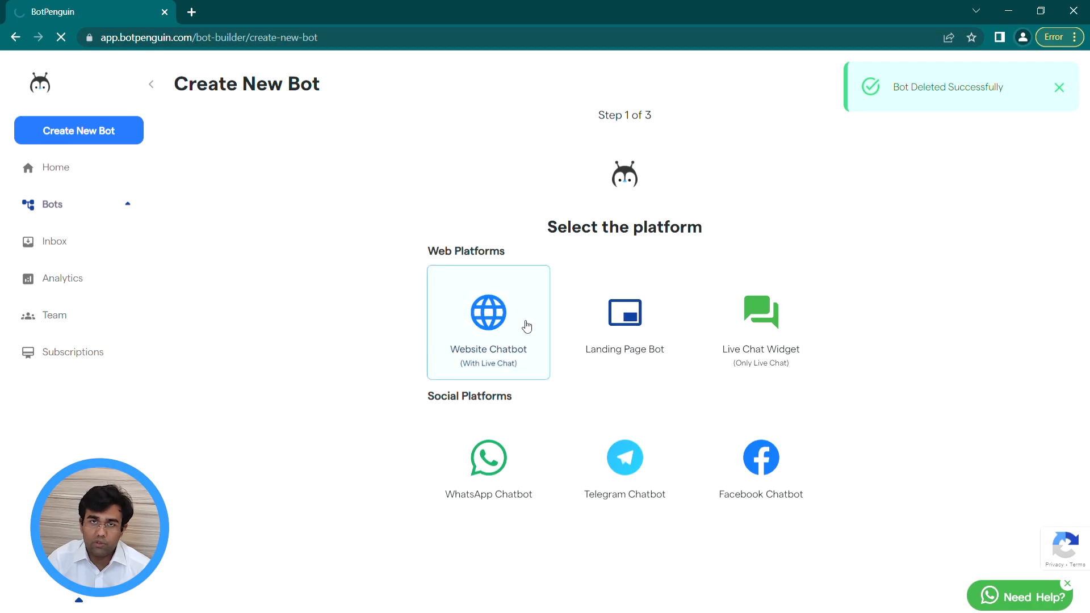
click(495, 317)
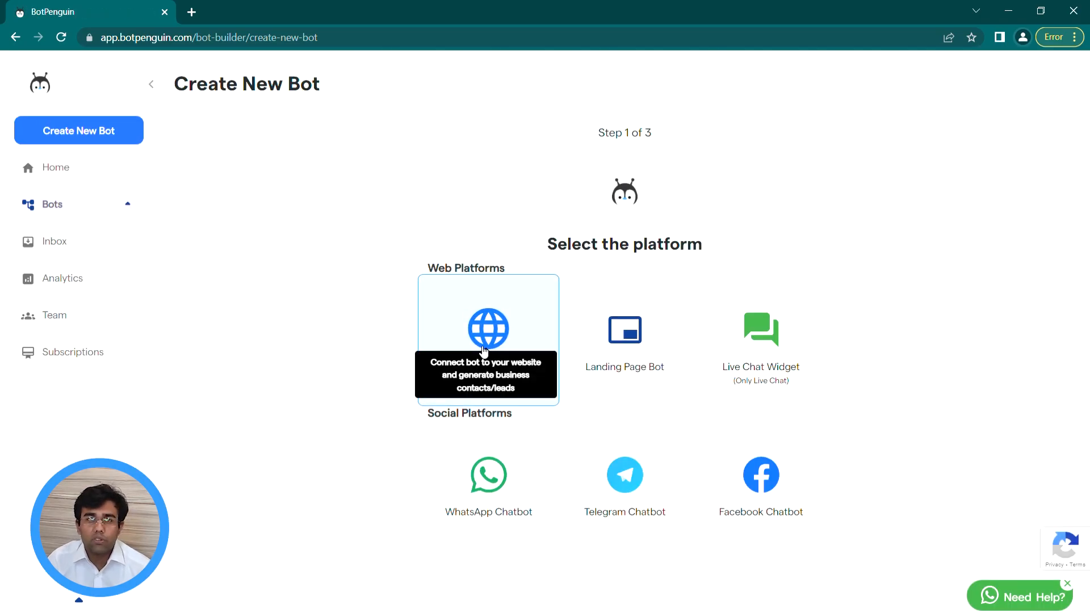
click(483, 350)
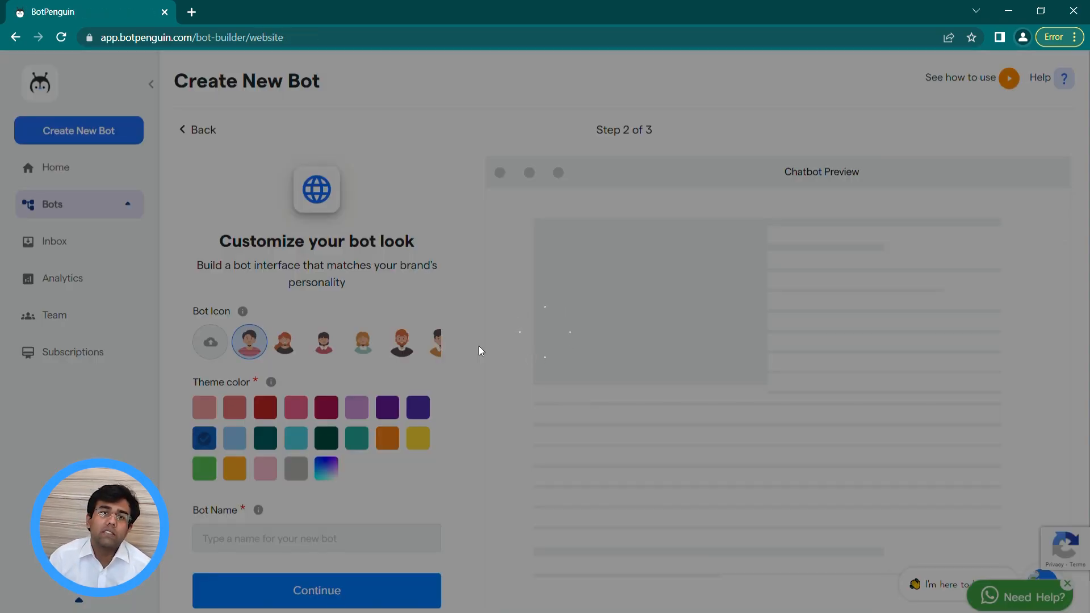
click(337, 540)
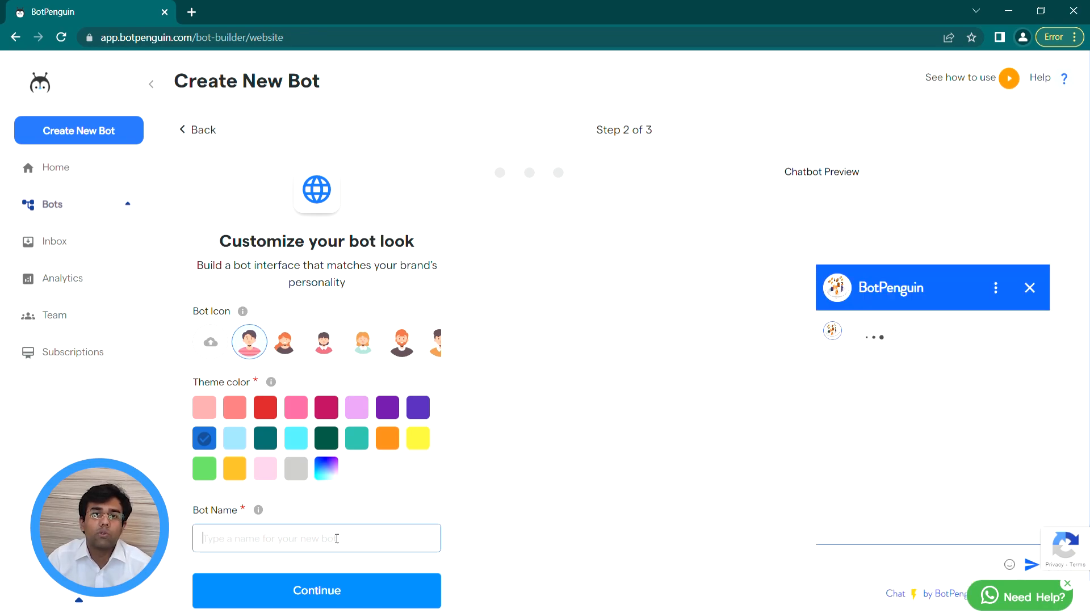
text(ABC BUasi)
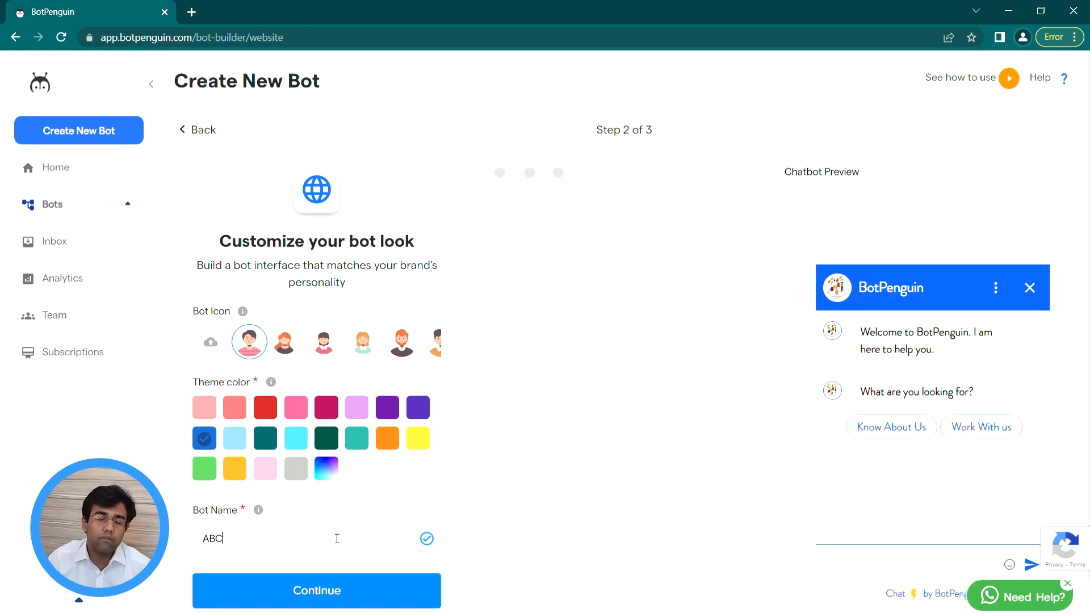
key(BackSpace)
key(BackSpace)
key(BackSpace)
key(BackSpace)
key(BackSpace)
text(Business)
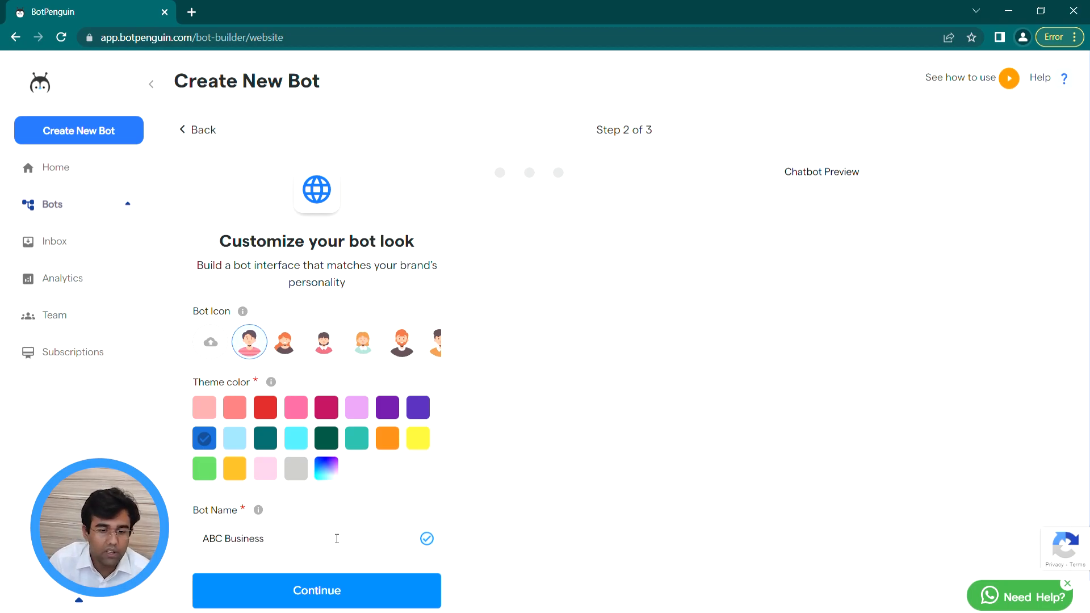
click(367, 584)
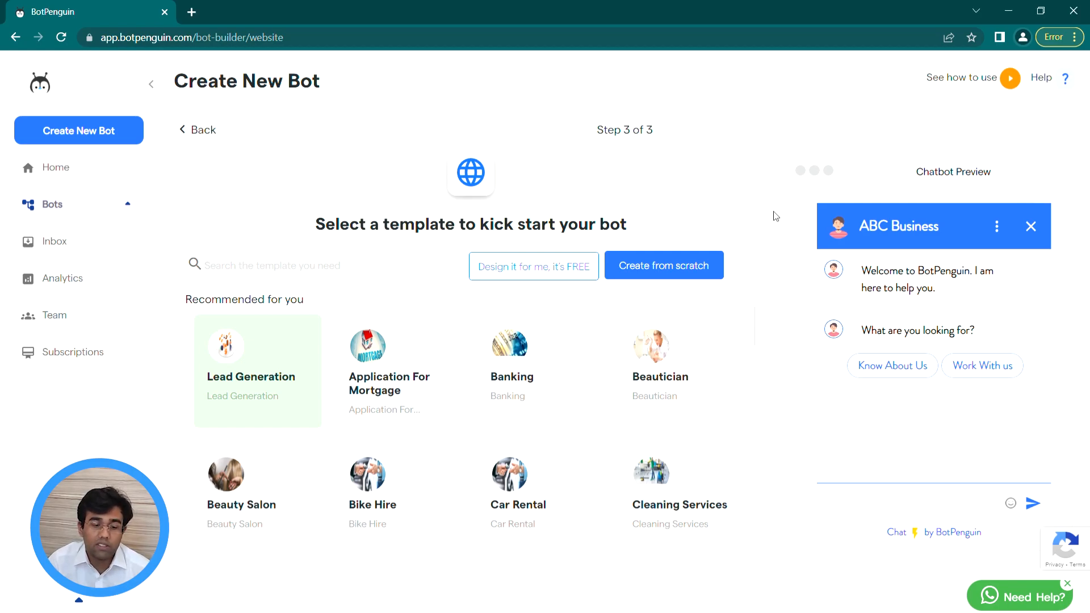
Step: Choose Create from scratch to open the default welcome and email-question flow
click(670, 265)
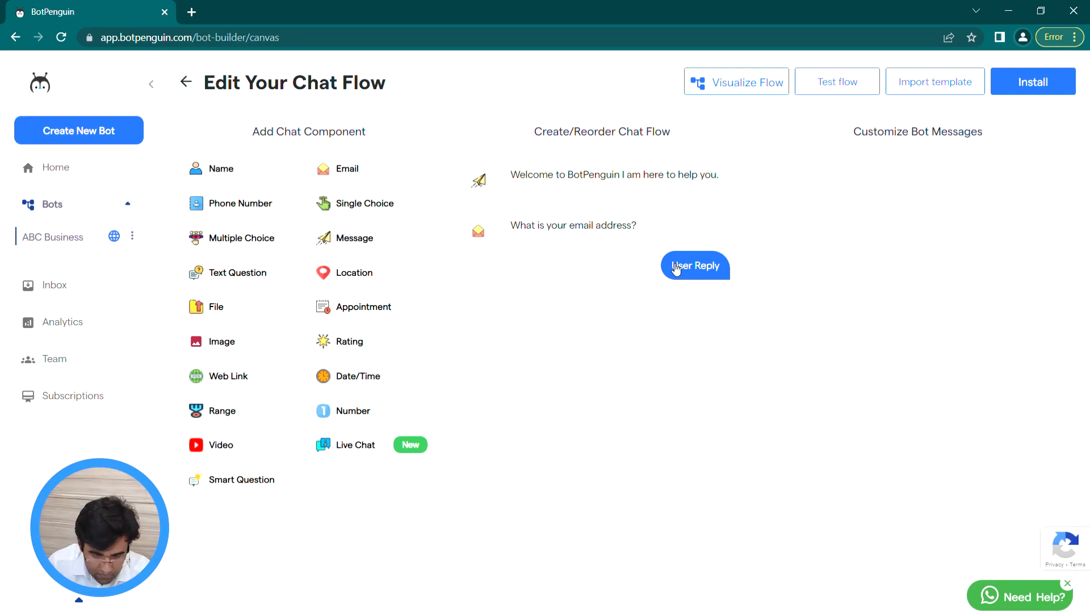
mouse_move(675, 270)
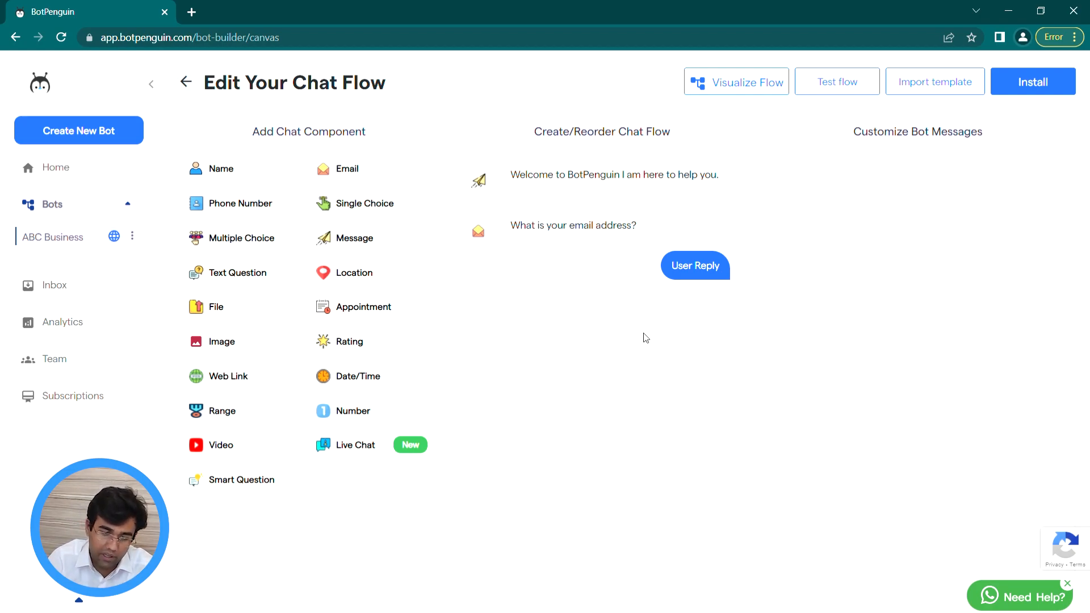
mouse_move(637, 271)
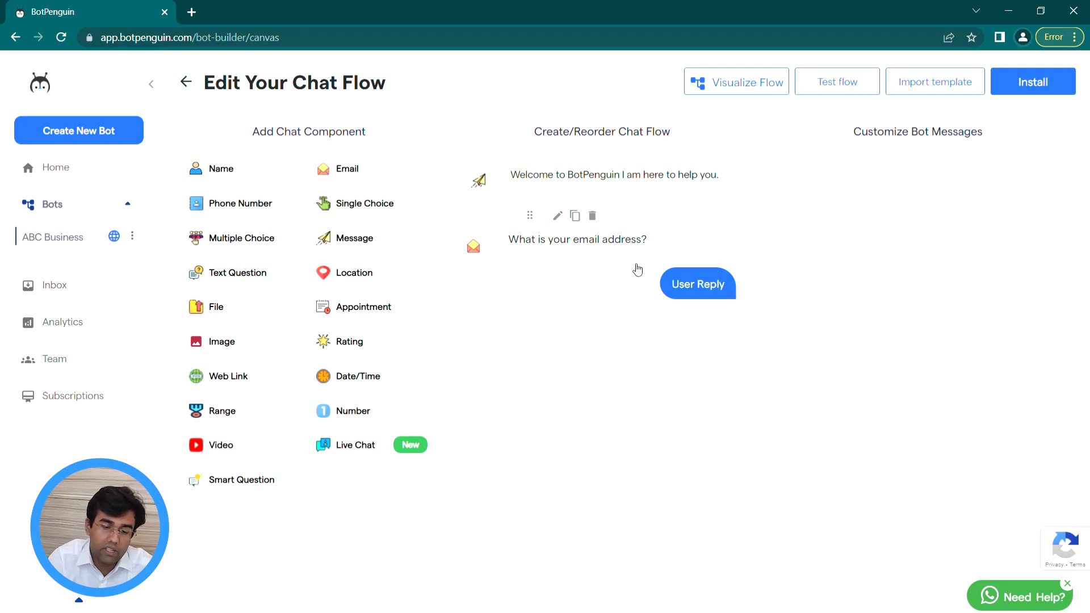
Step: Rewrite the welcome message as 'Welcome to ABC Businesses We are here to help you'
click(658, 203)
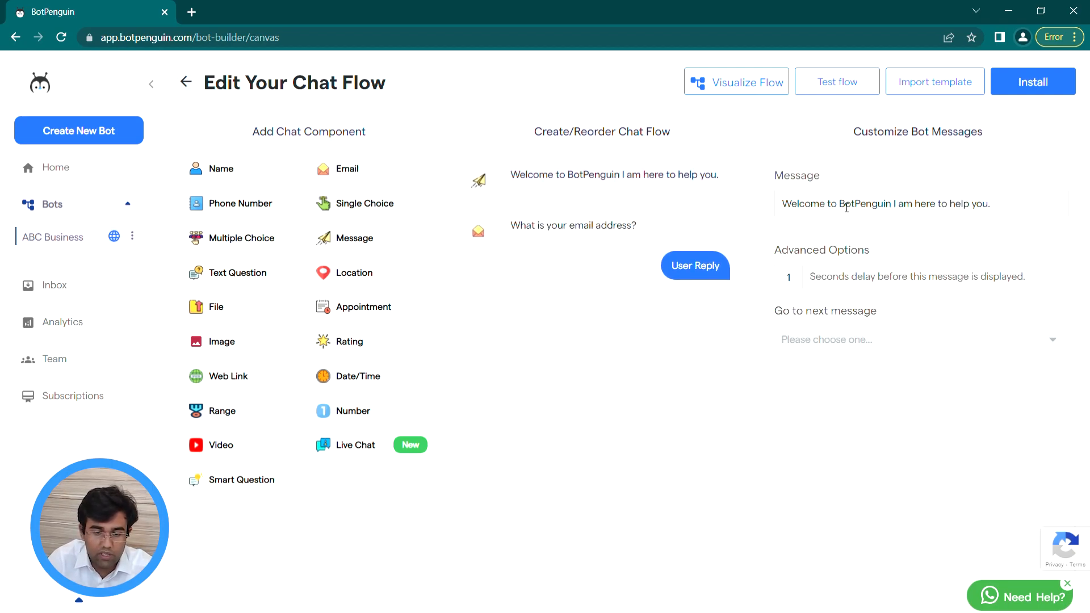
drag(845, 206, 895, 222)
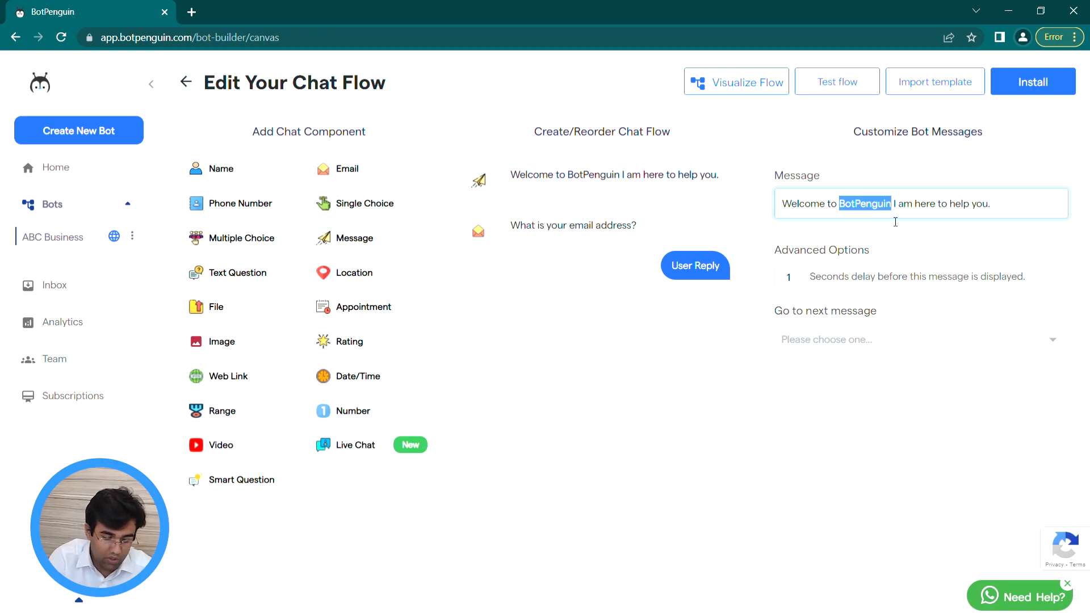
text(ABC B)
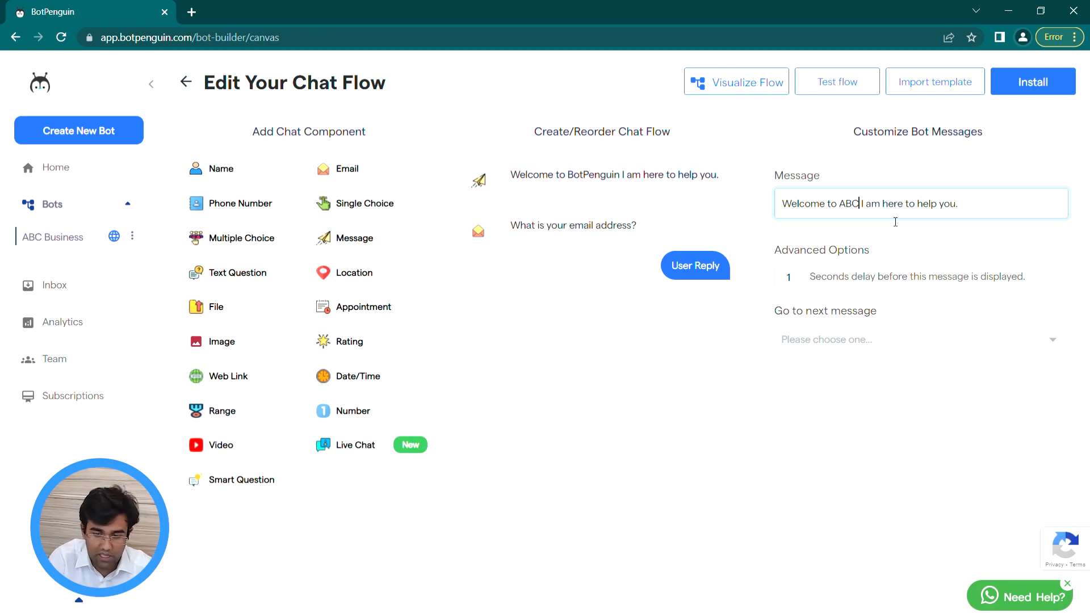
text(usnes)
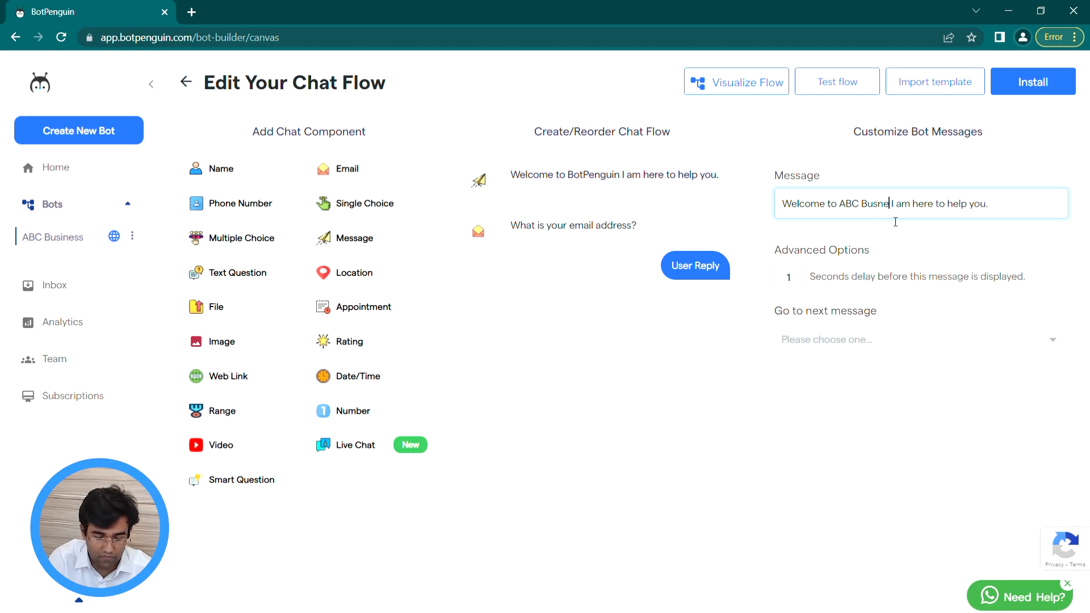
text(ses)
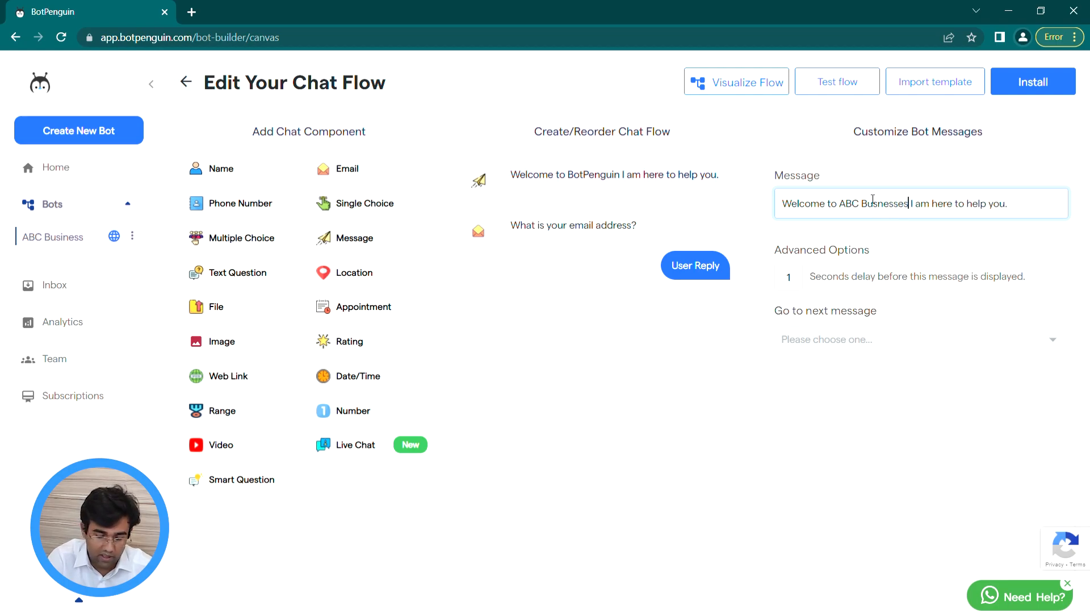
drag(1015, 211, 914, 223)
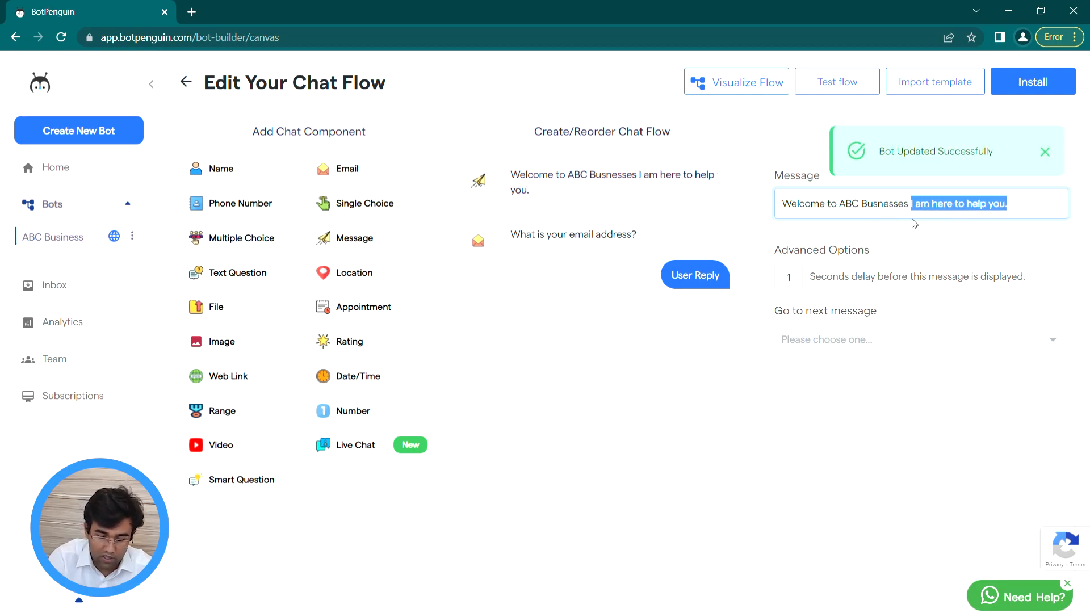
text(W)
text(e)
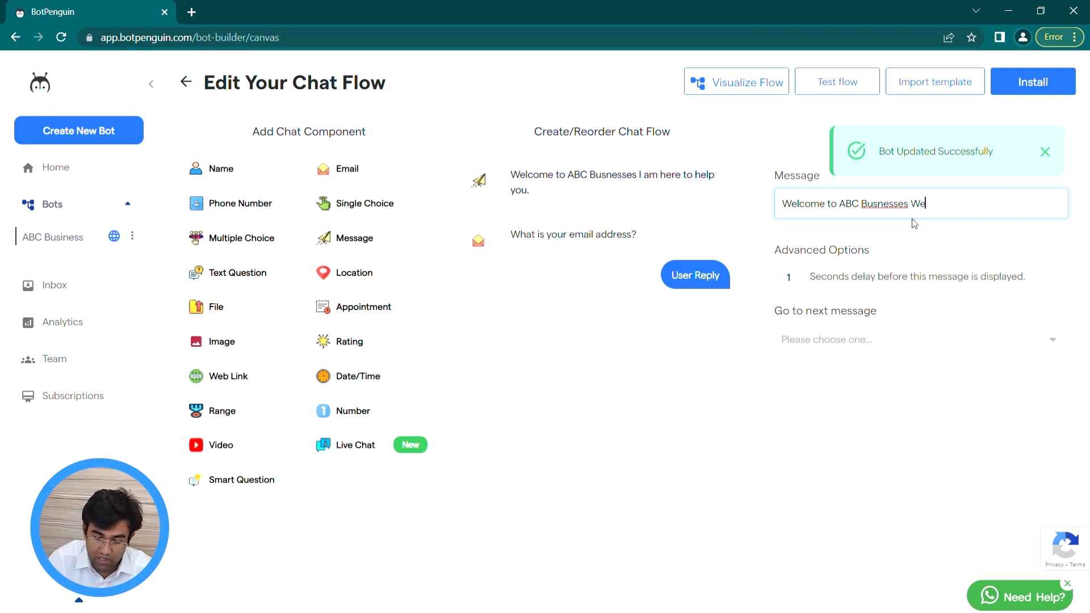
text( are h)
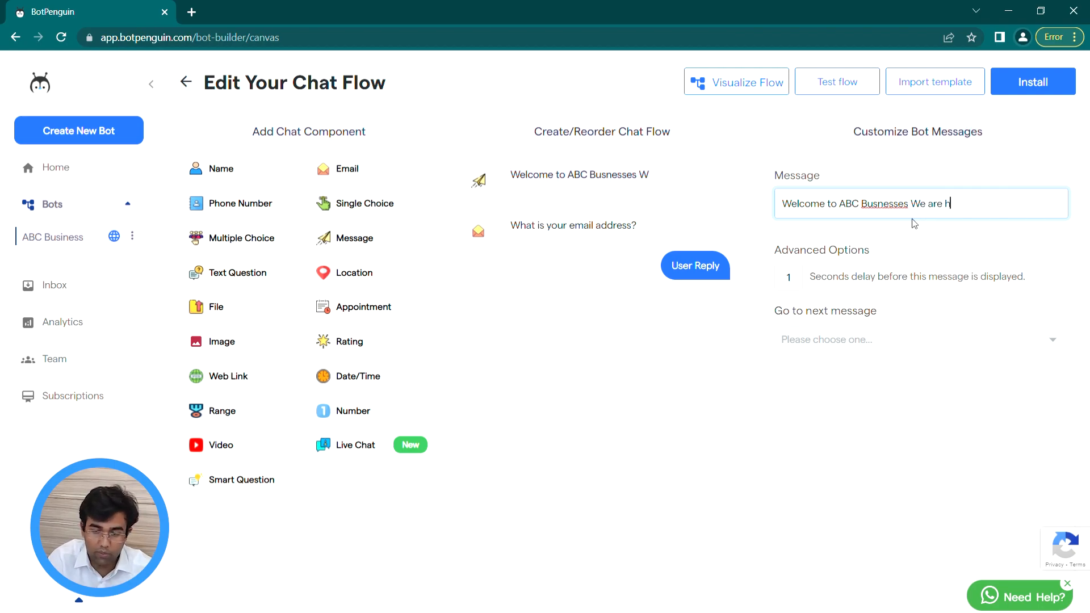
text(ere to hel)
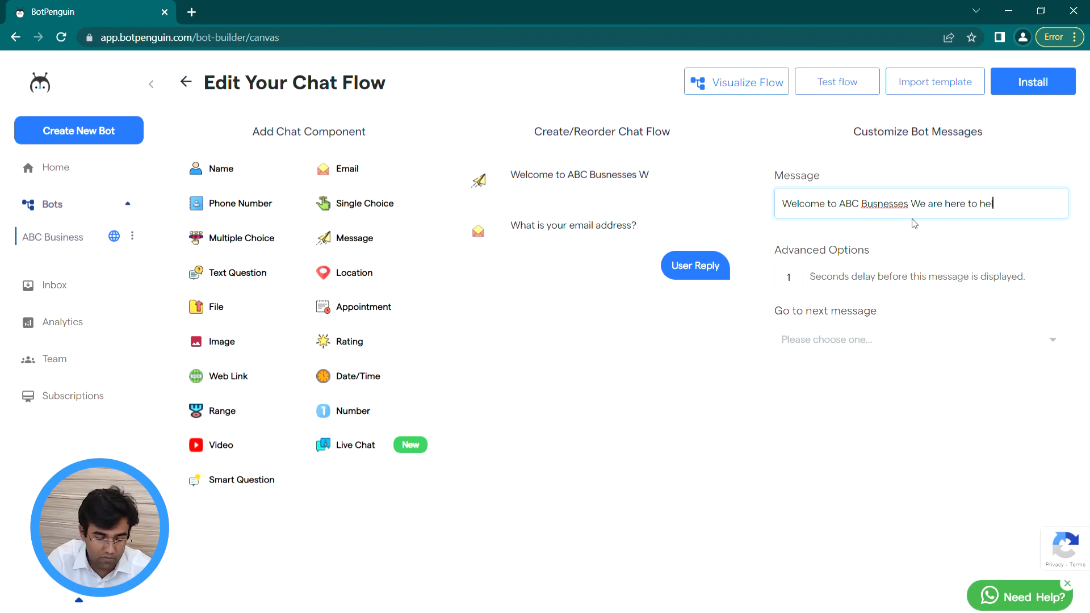
text(p you)
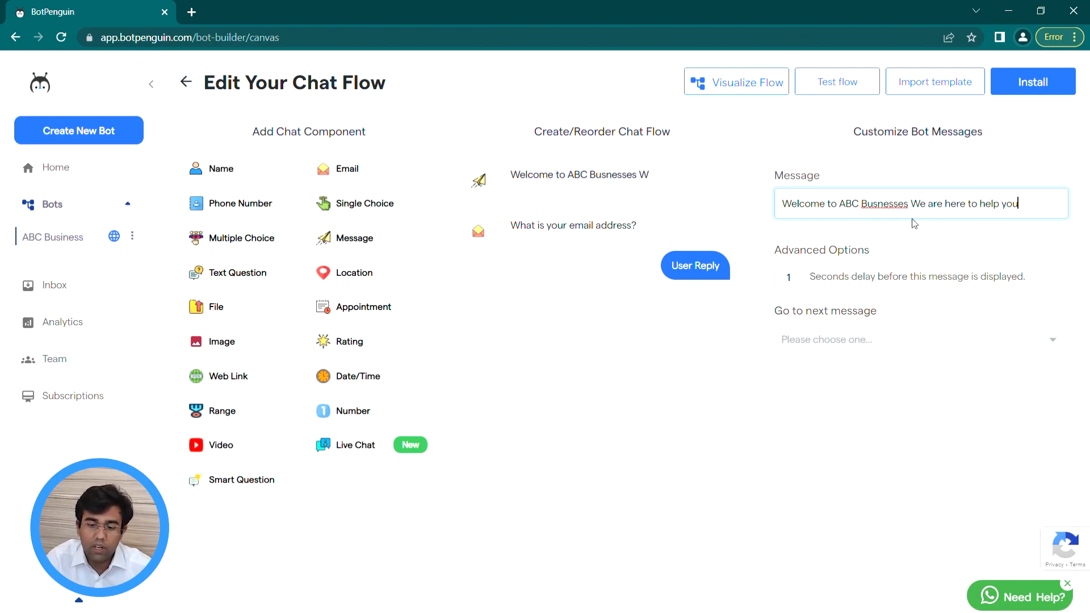
double_click(903, 206)
text(Businesses)
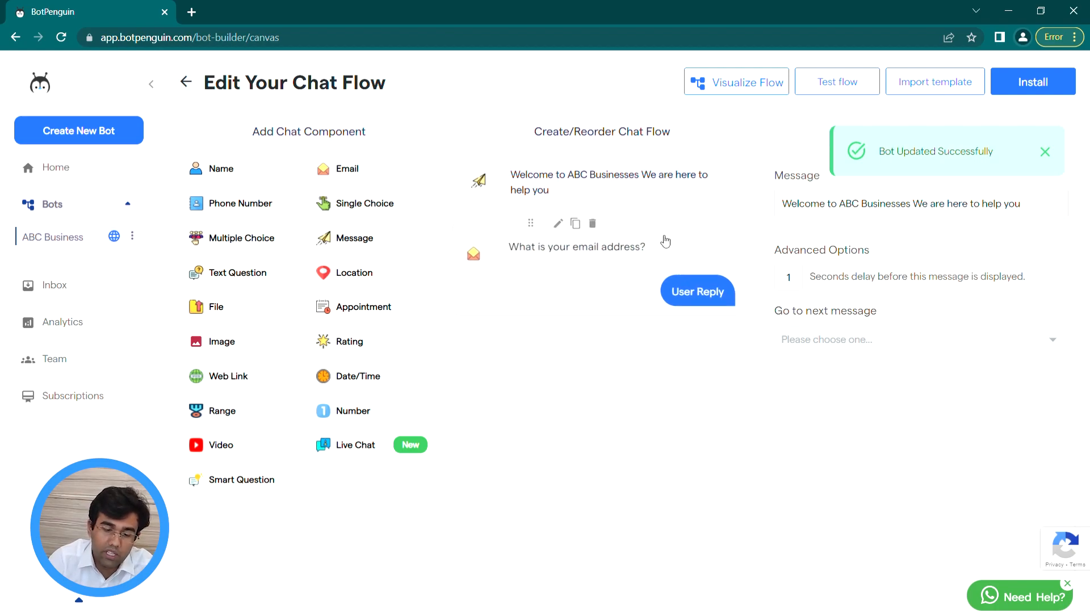
click(665, 248)
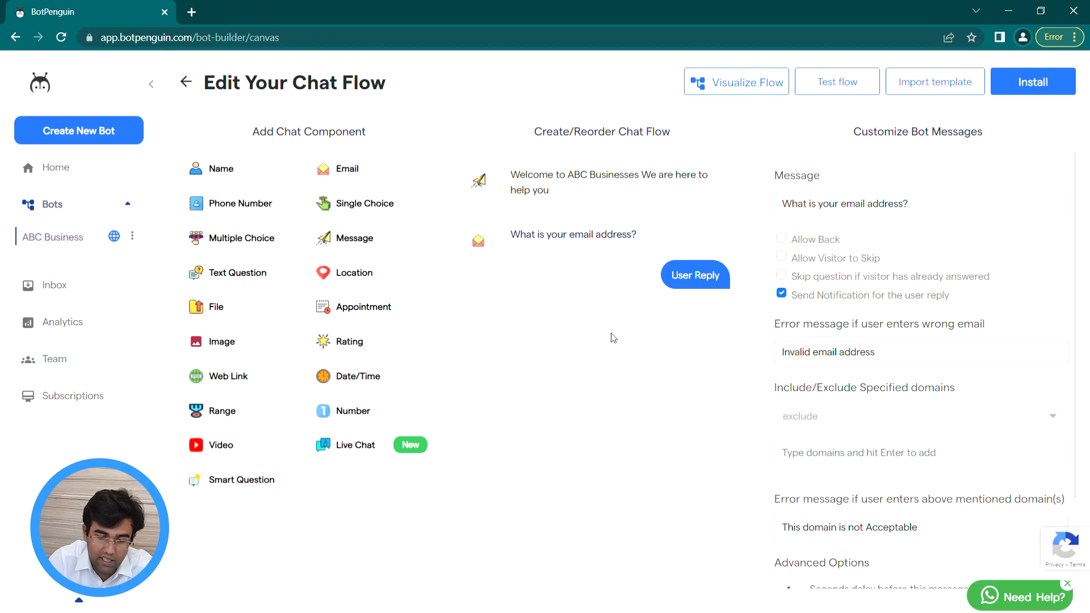
Step: Add a Single Choice question and place it above the email question
click(393, 208)
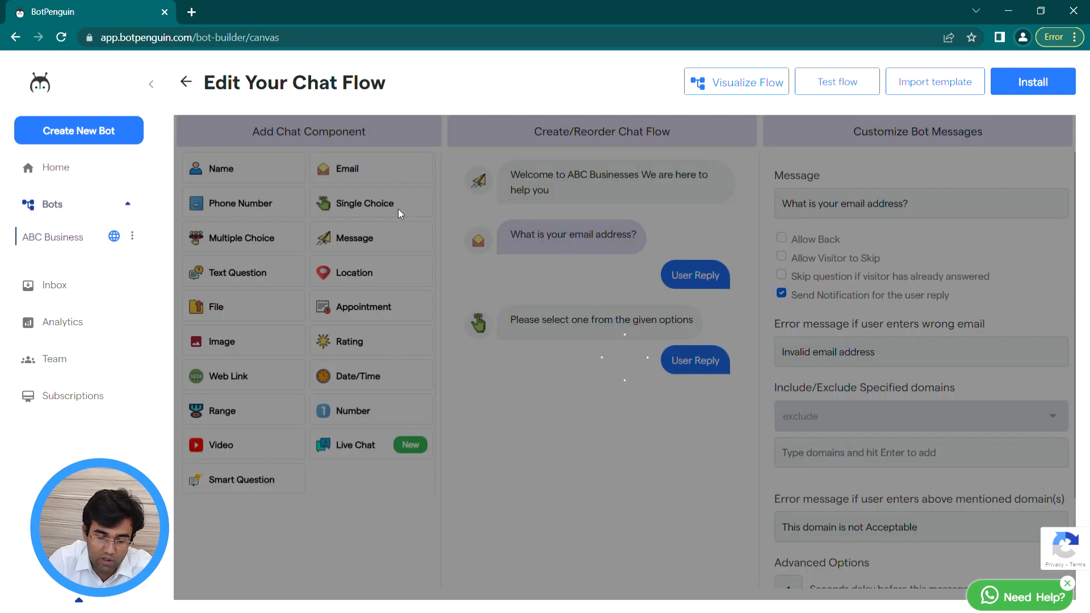
drag(577, 341, 577, 289)
drag(613, 342, 611, 233)
drag(643, 348, 646, 430)
Step: Word it 'Are you a returning customer or a new customer', allowing back and skip
drag(671, 341, 682, 227)
text(re you)
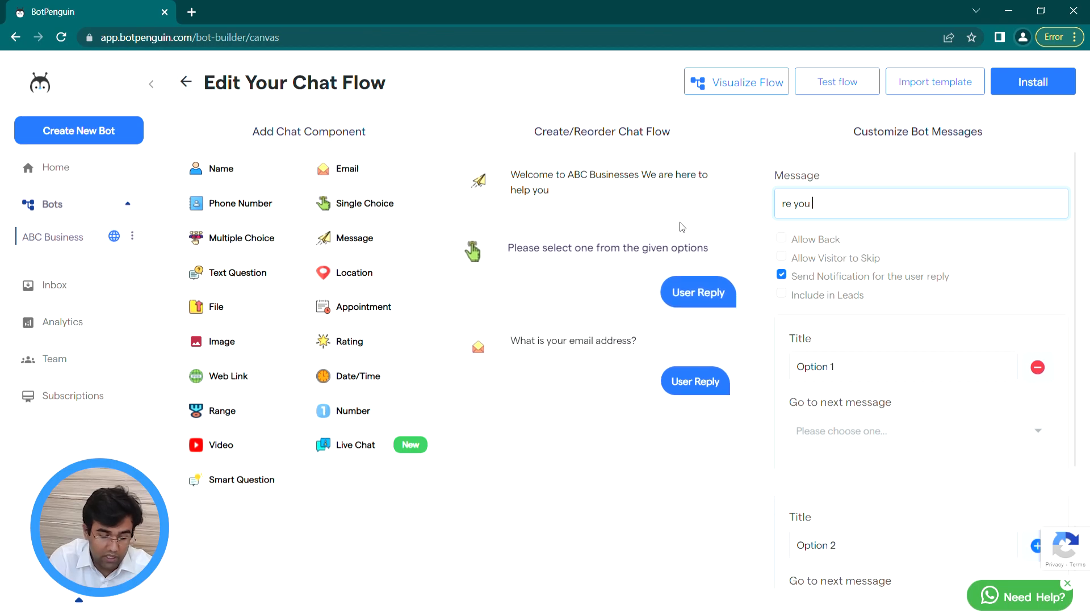
key(ctrl+a)
text(a)
key(BackSpace)
text(A)
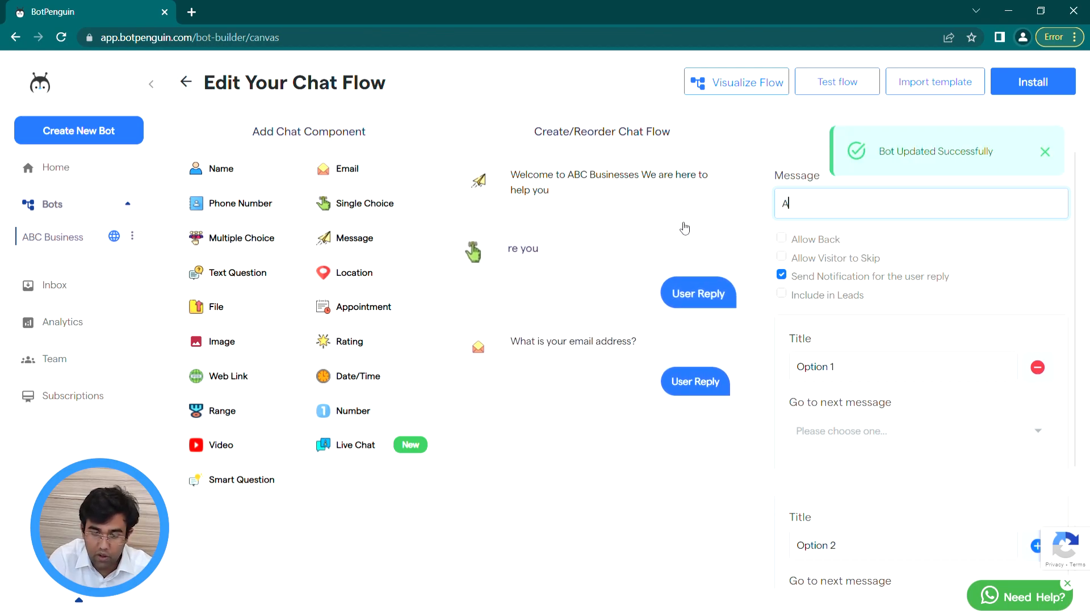
text(re you a r)
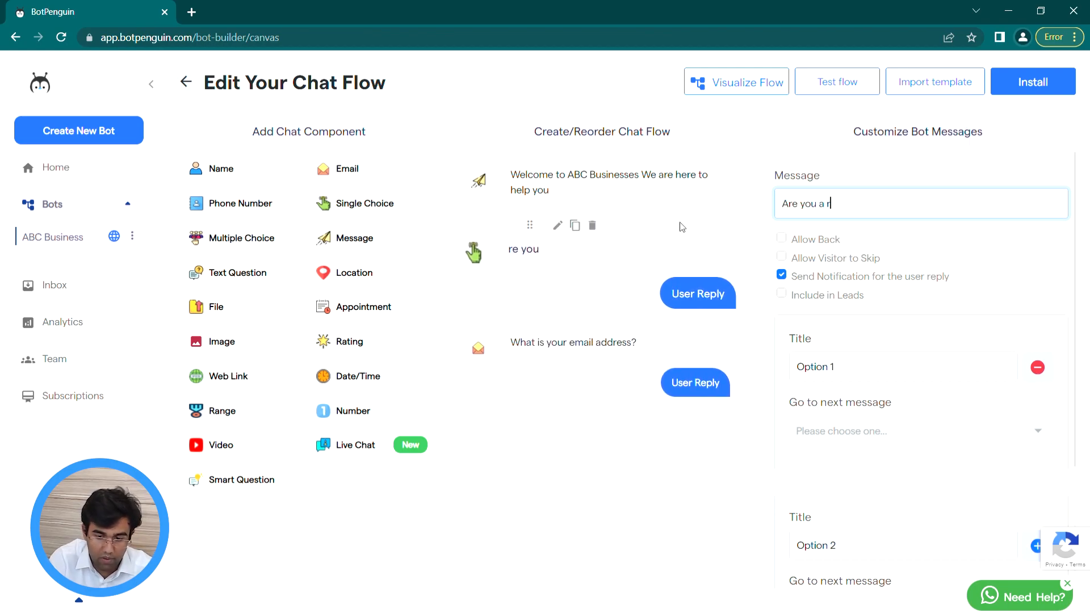
text(eturning custme)
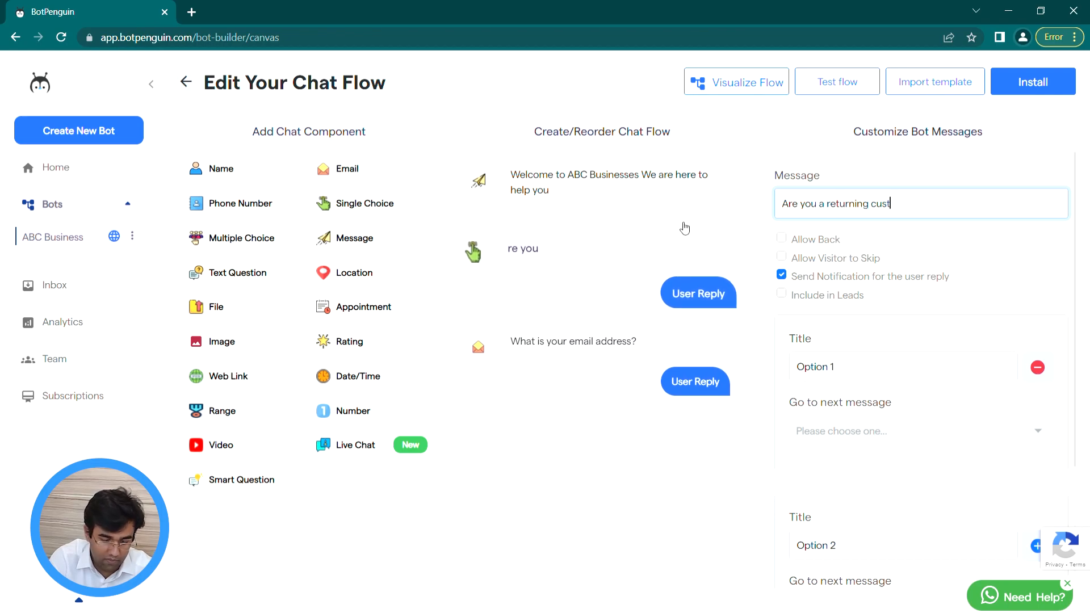
key(BackSpace)
key(BackSpace)
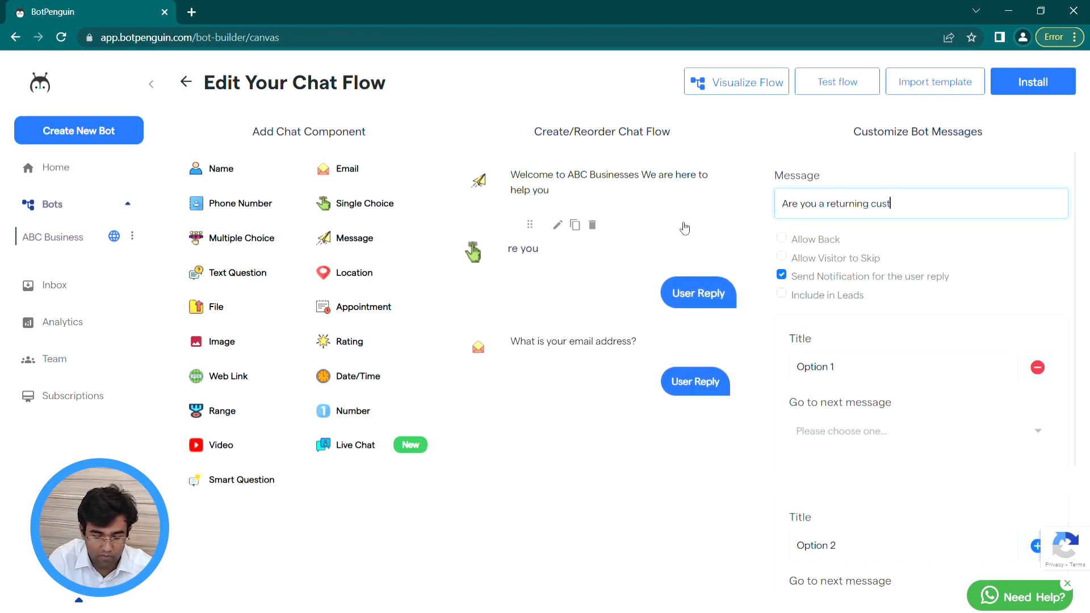
text(omer or a new customer)
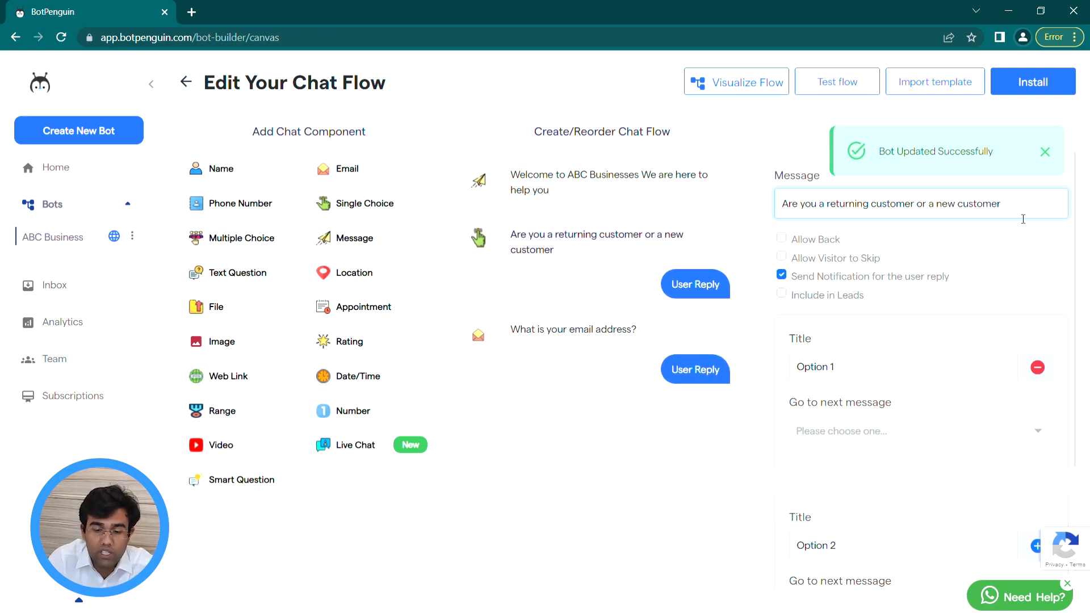
click(804, 240)
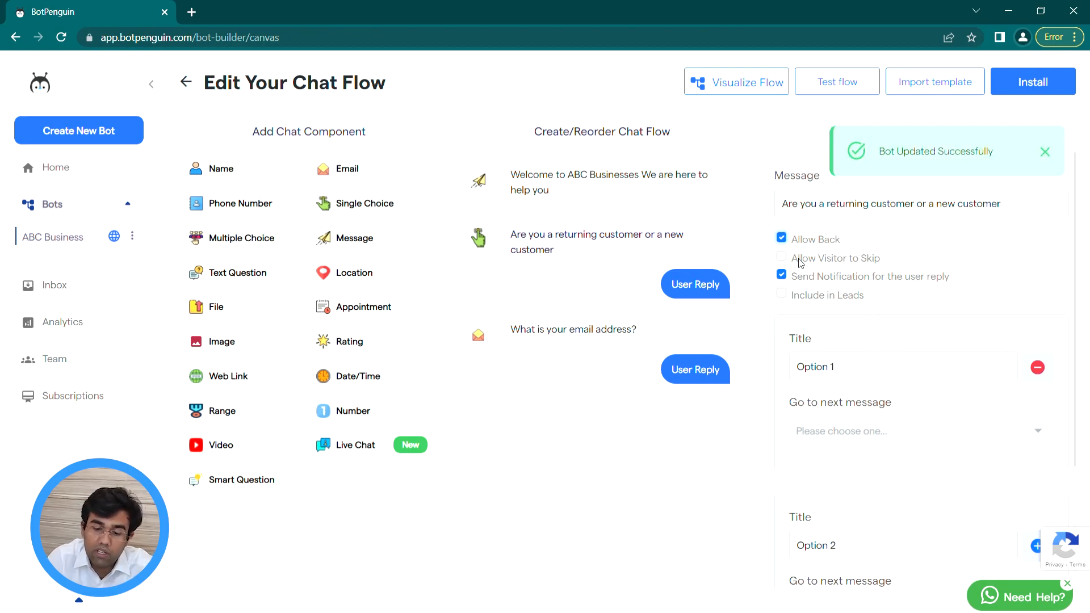
click(800, 263)
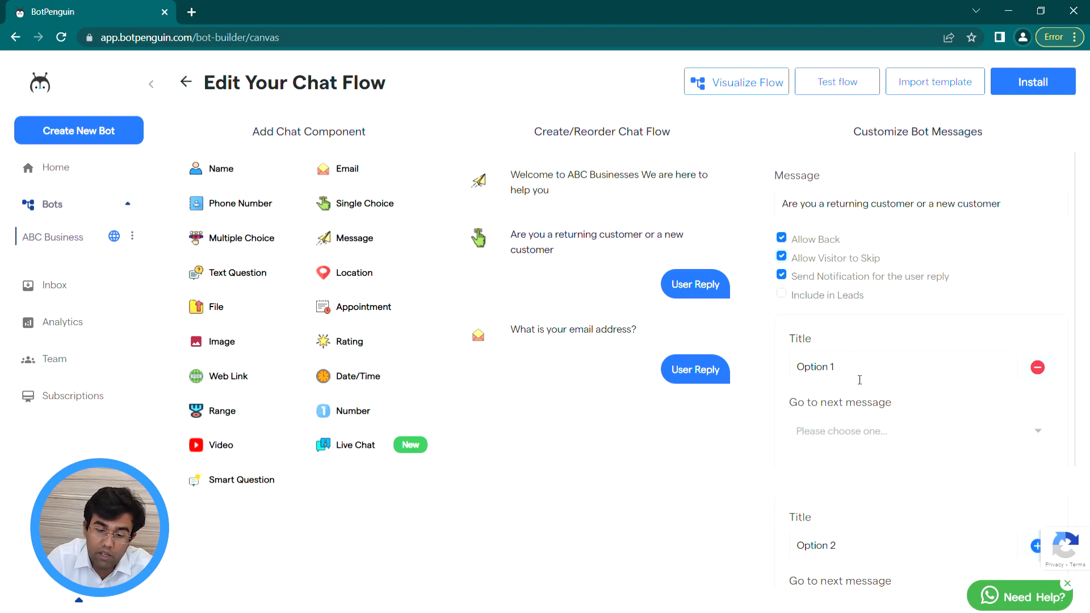
scroll(859, 380, down, 1)
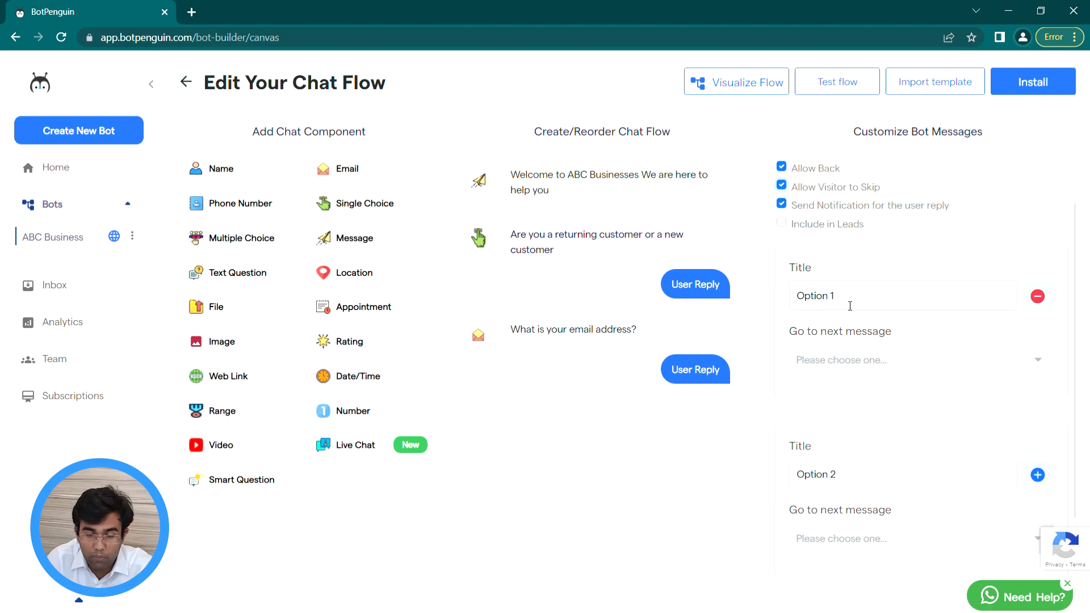
Step: Rename the options YES and NO, and route YES to 'What is your email address?'
drag(850, 306, 789, 309)
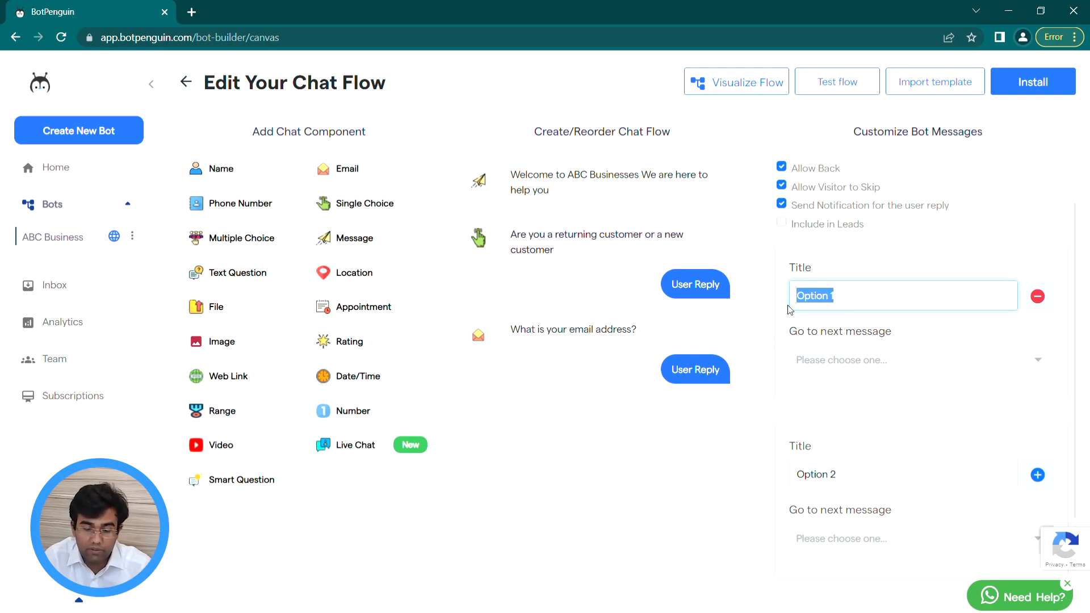
text(YES)
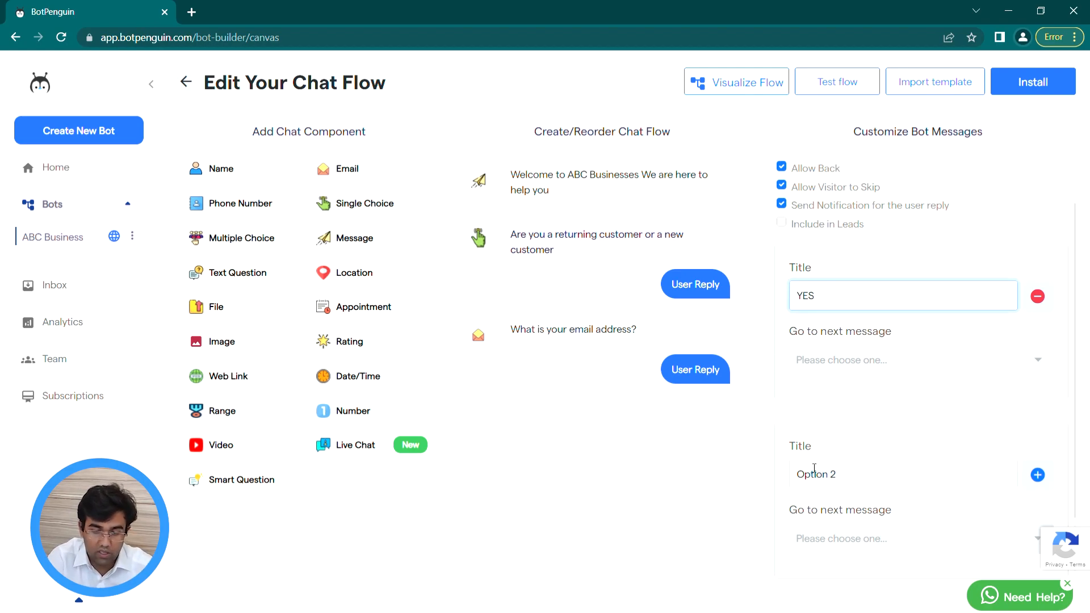
drag(837, 474, 775, 484)
text(NO)
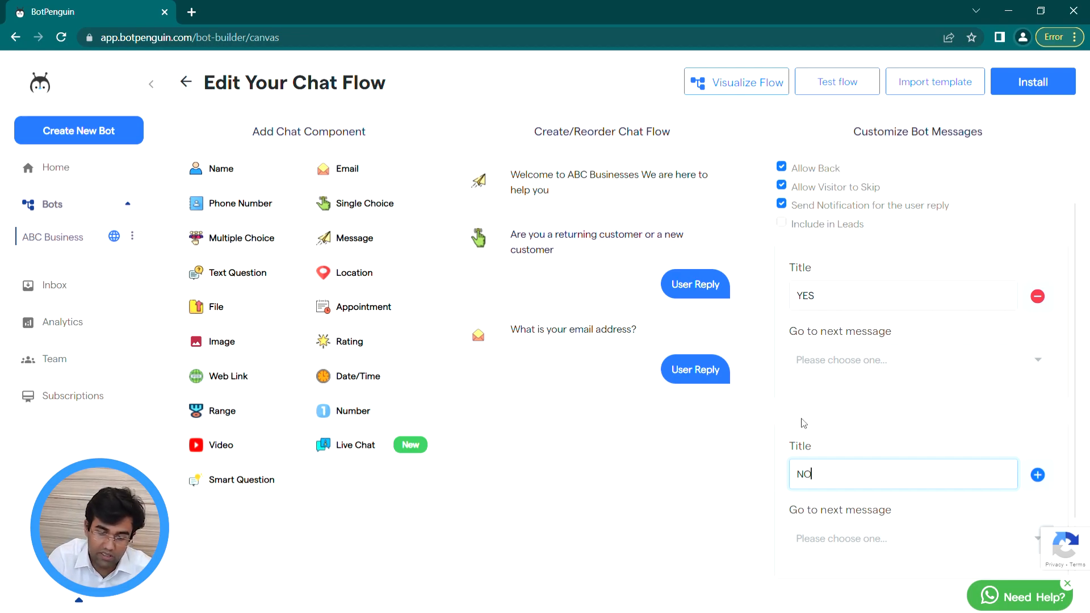
click(840, 271)
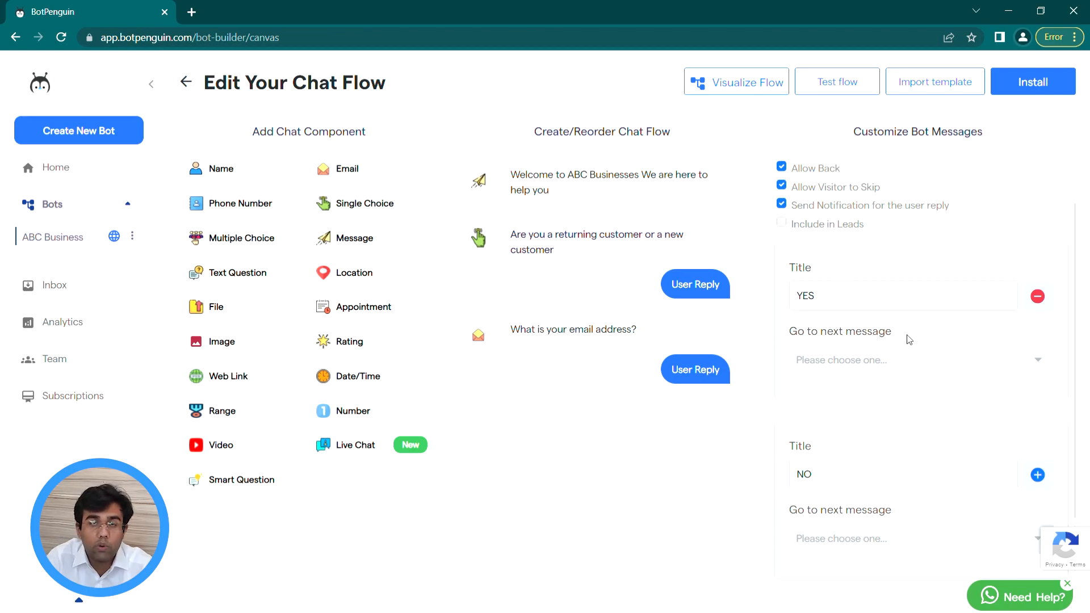
click(901, 358)
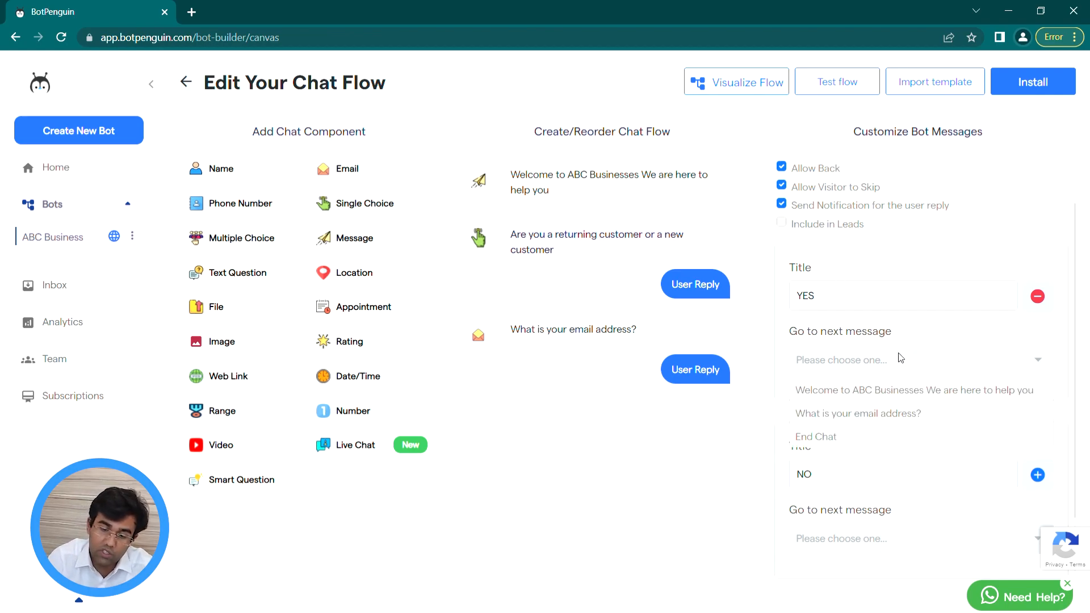
click(884, 417)
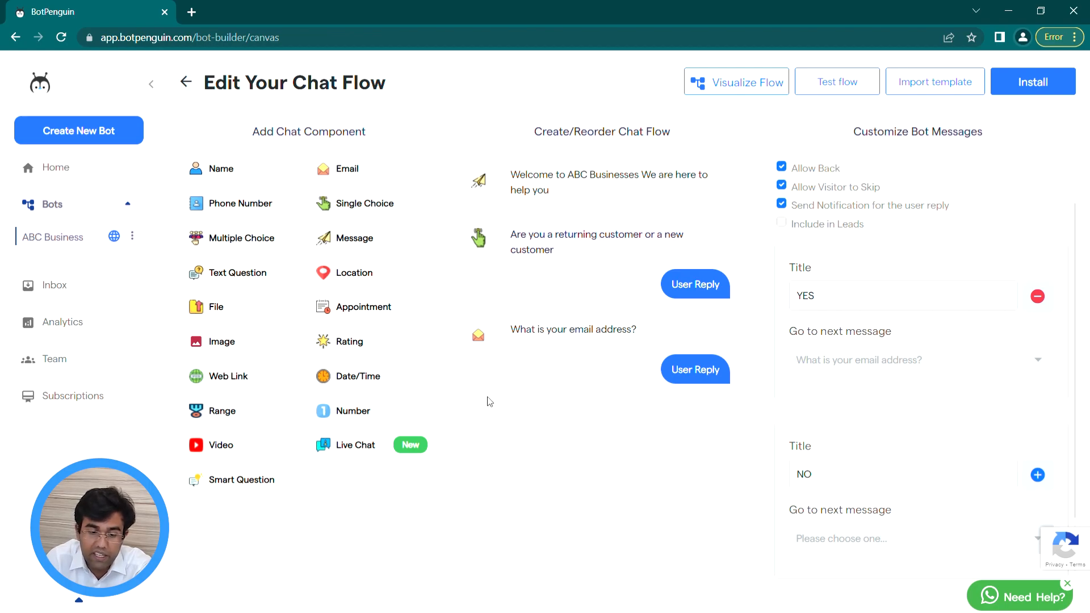
Step: Add a 'Please provide your name' question and route the NO answer to it
drag(233, 169, 528, 310)
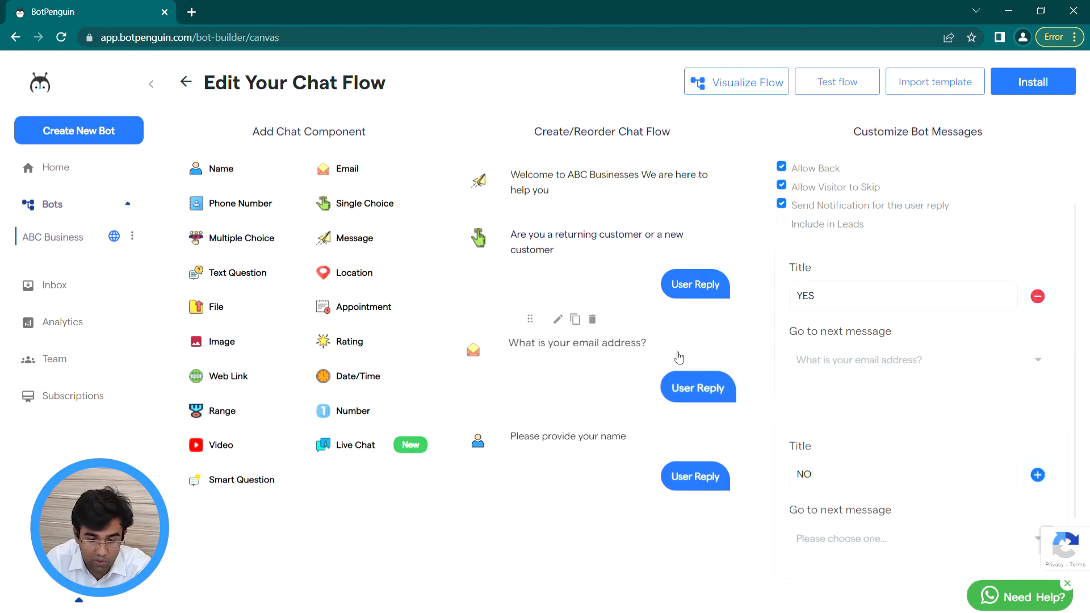
click(866, 482)
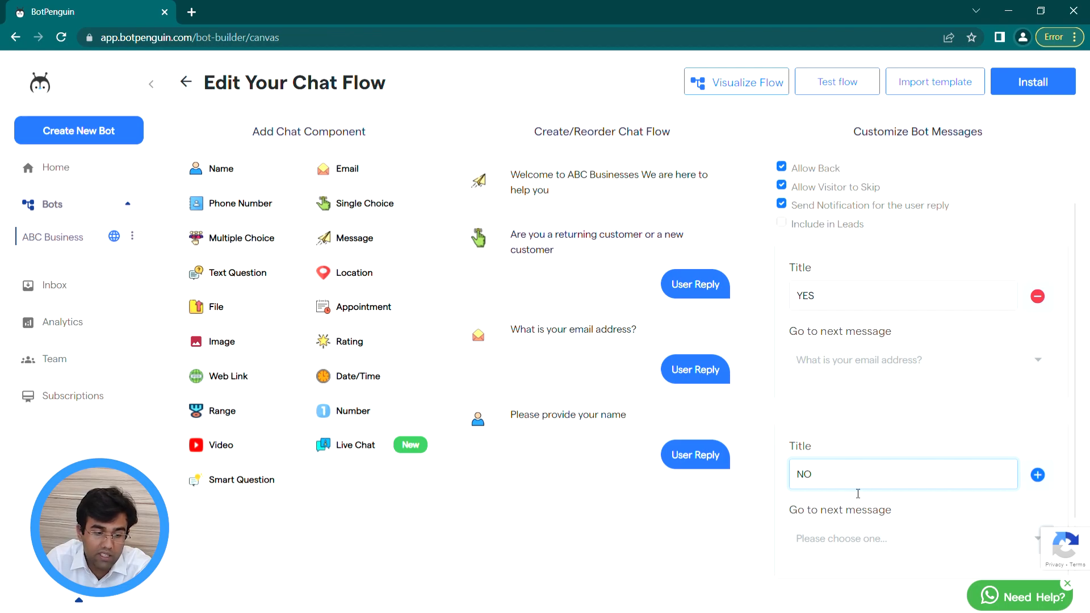
click(839, 531)
click(839, 487)
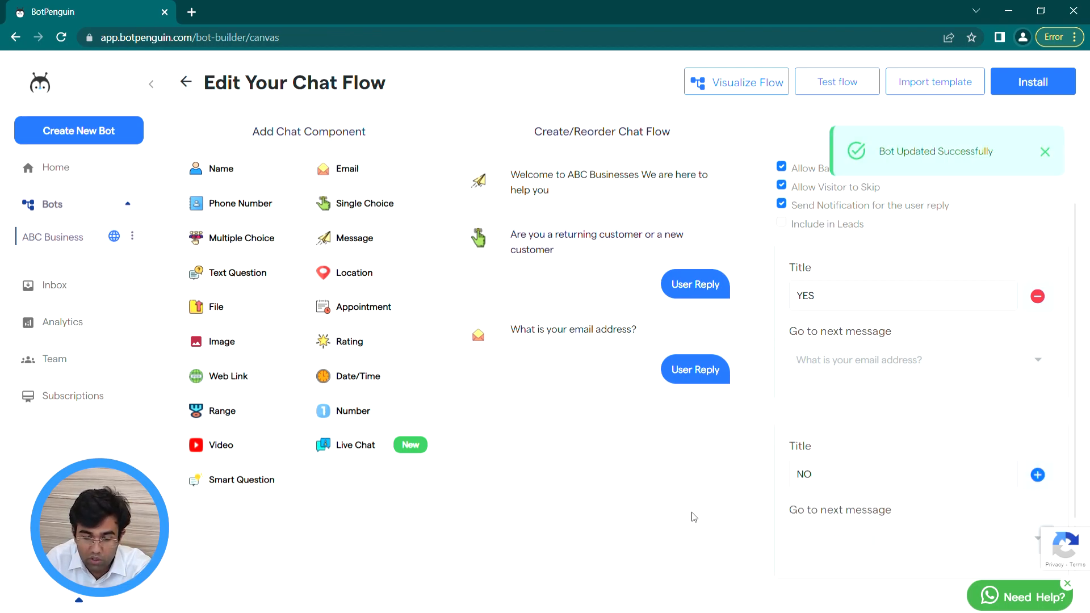
click(257, 181)
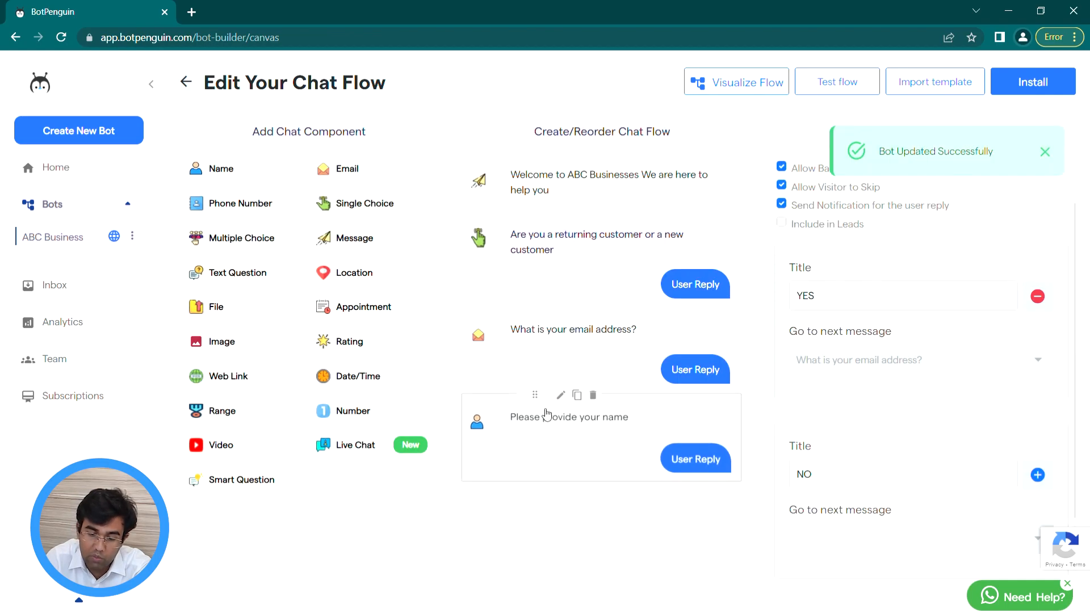
click(637, 268)
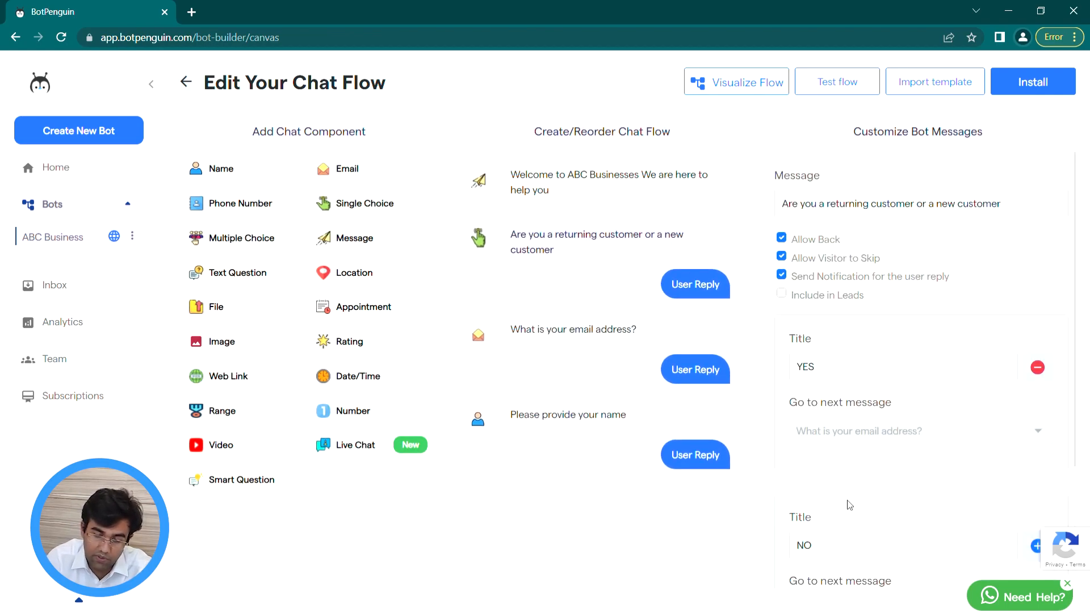
scroll(858, 506, down, 3)
click(851, 449)
click(842, 523)
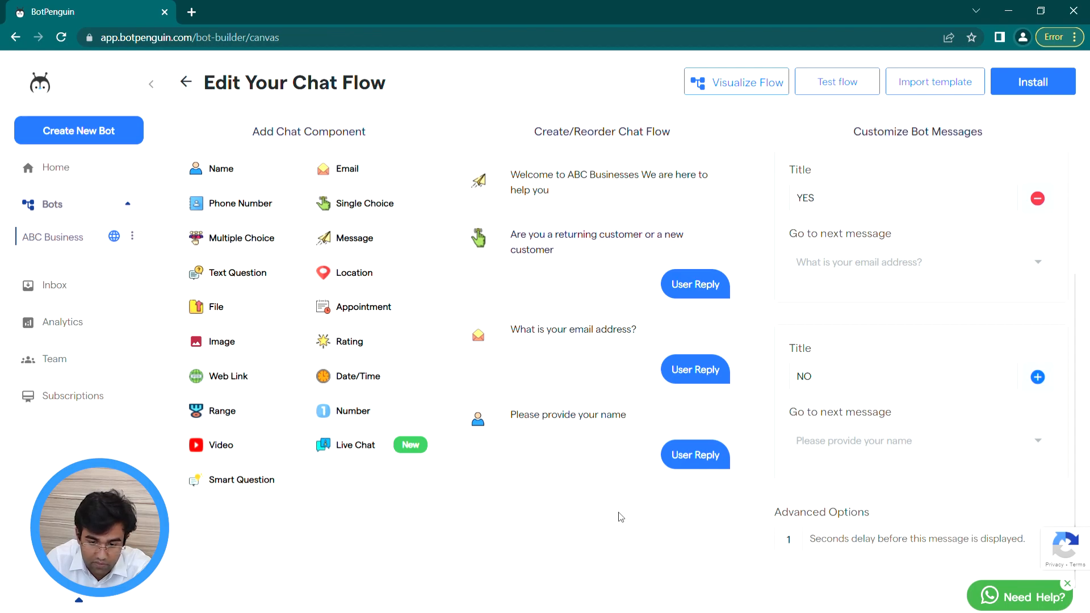
Step: Make the welcome message lead to the returning-or-new customer question
click(670, 211)
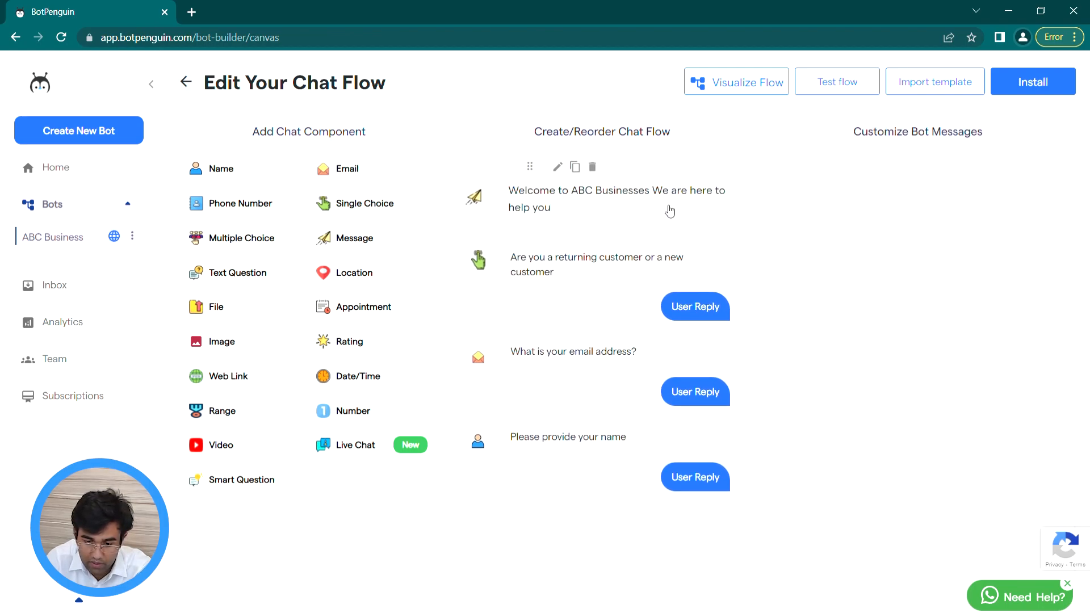
click(862, 345)
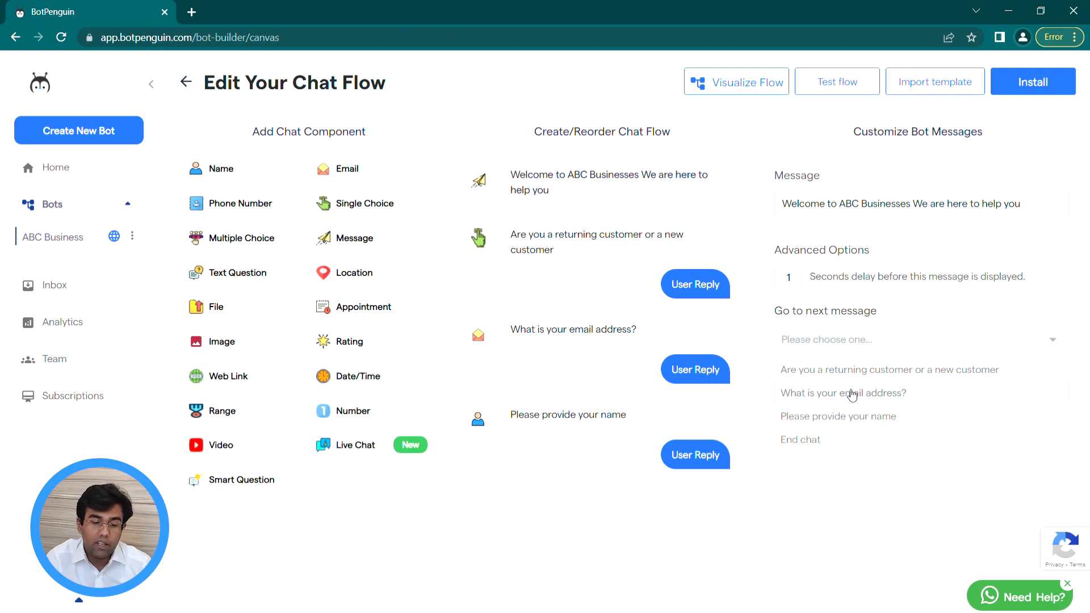
click(846, 372)
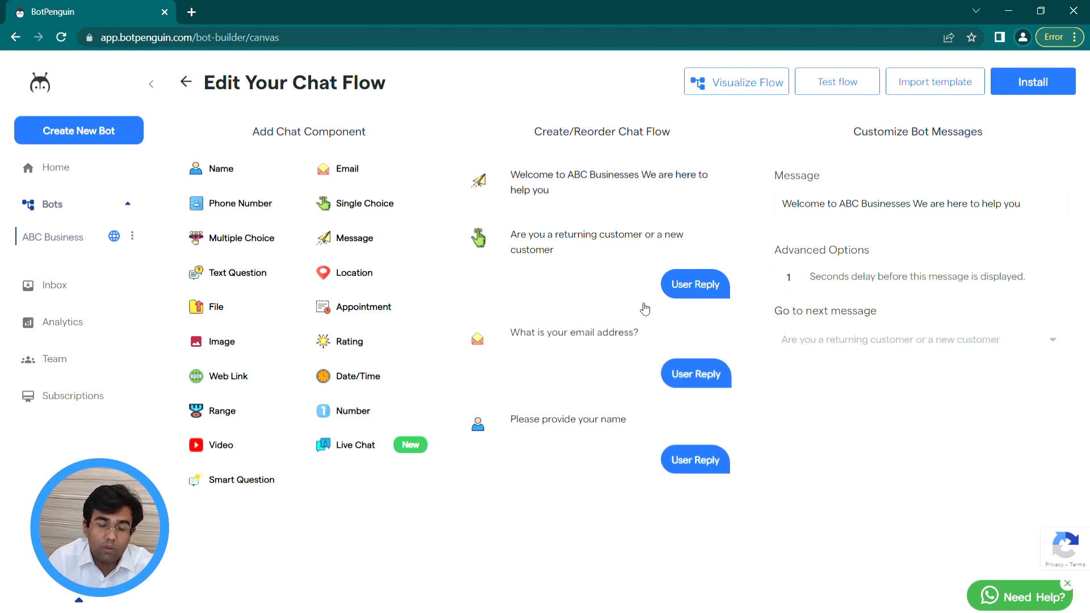
click(640, 272)
scroll(811, 398, down, 3)
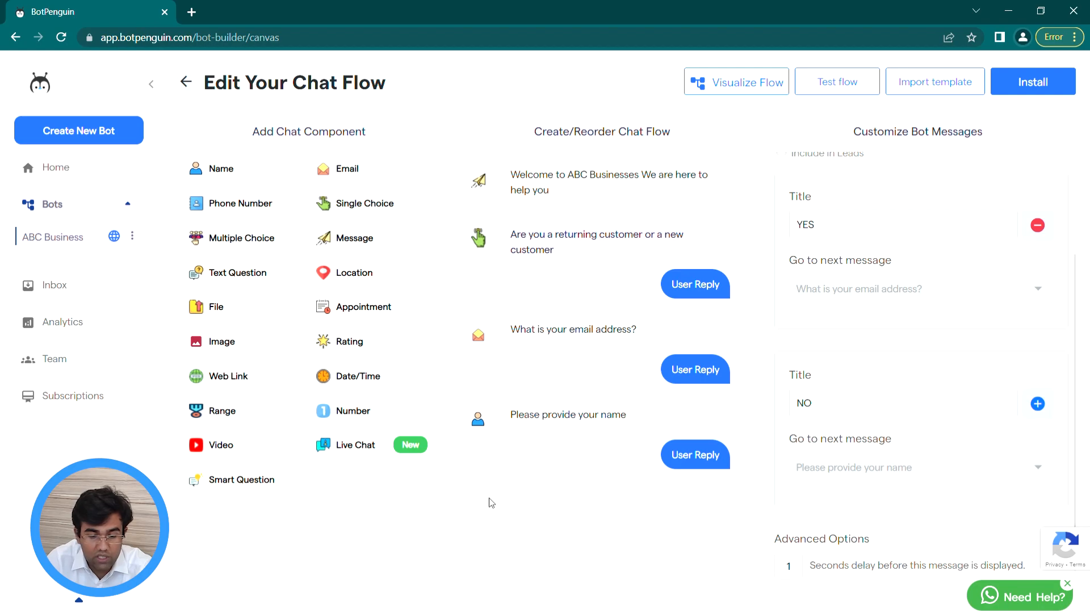
Step: Append a Multiple Choice question and an Appointment question to the chat flow
click(249, 238)
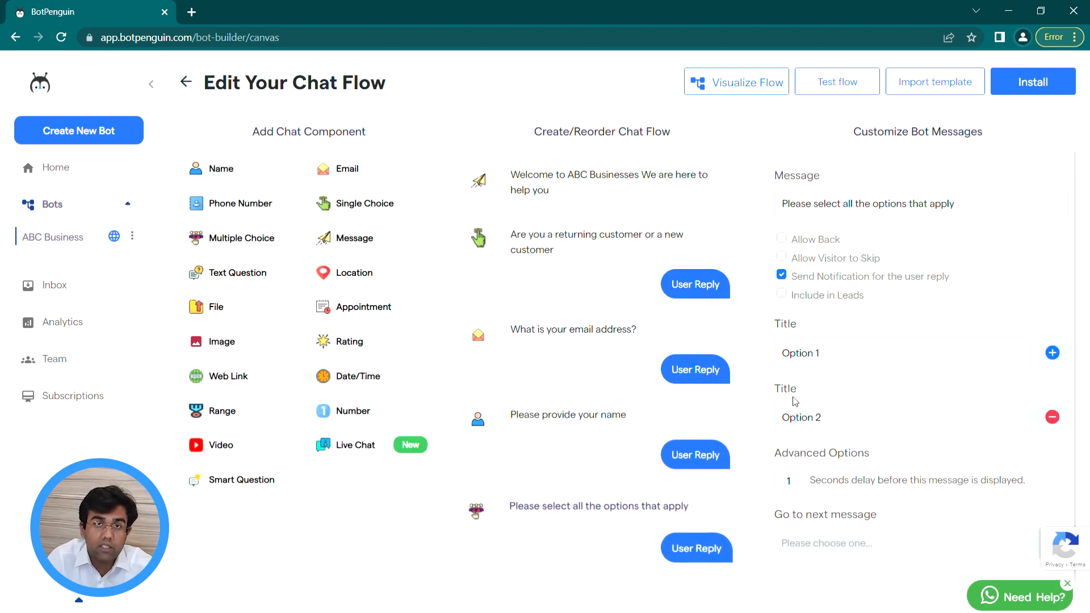
mouse_move(632, 365)
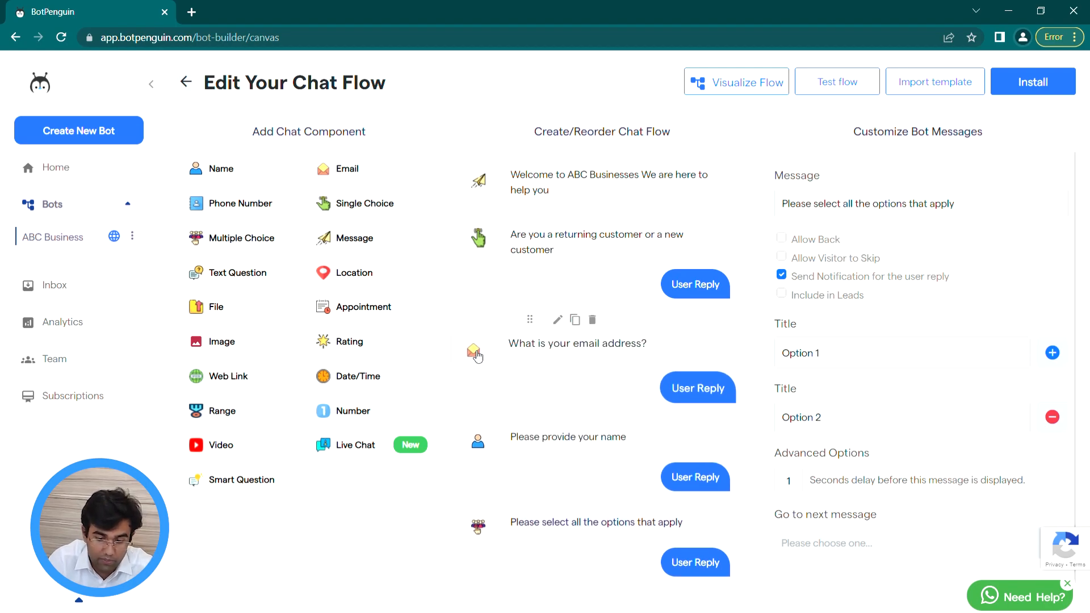
mouse_move(602, 435)
mouse_move(615, 521)
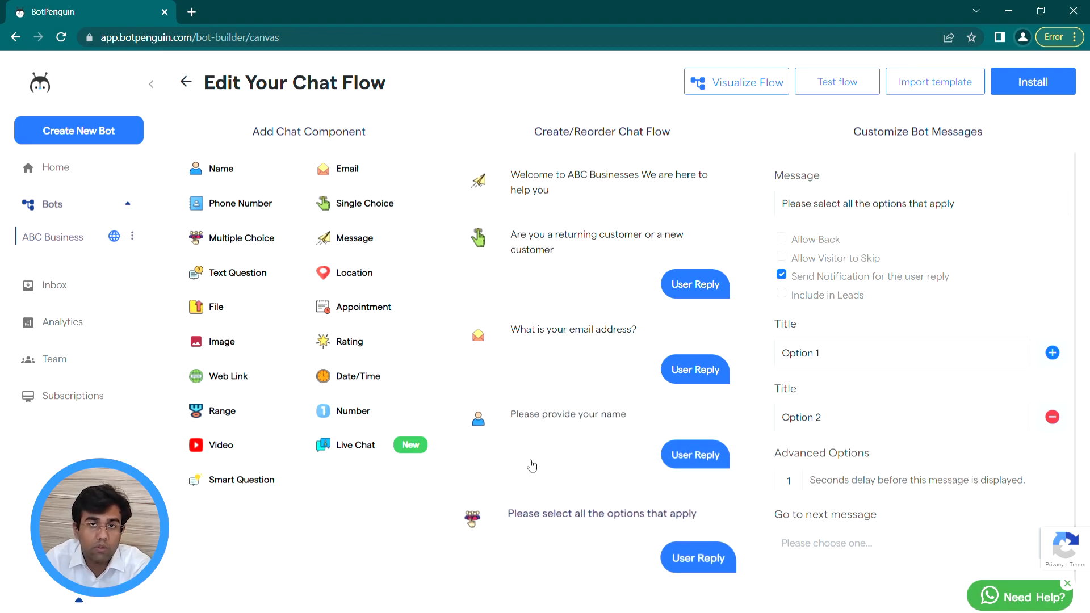
click(406, 317)
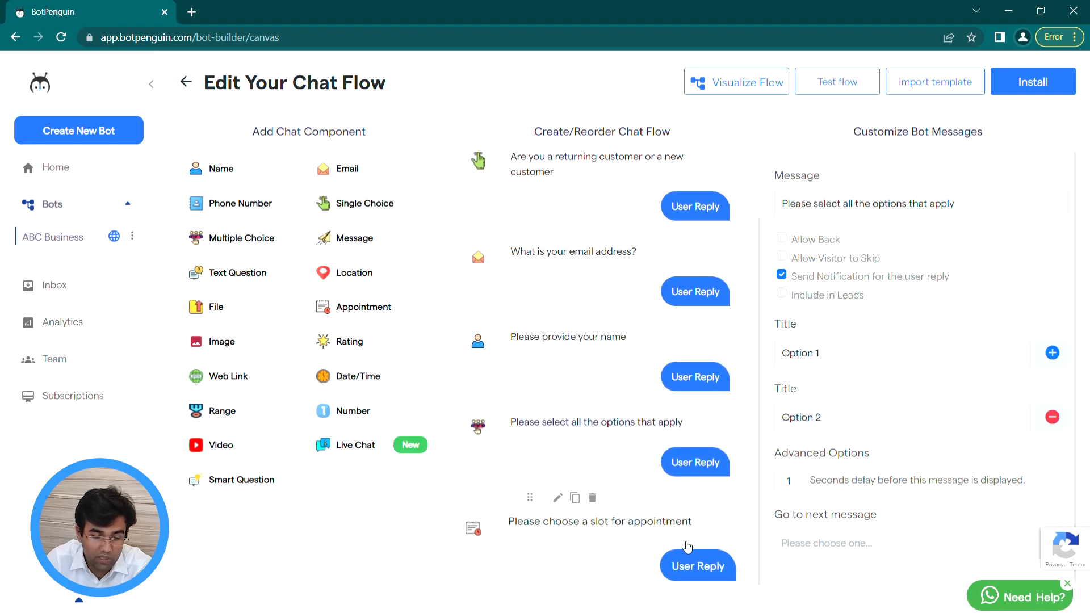
Step: Review the new appointment question's settings
click(674, 532)
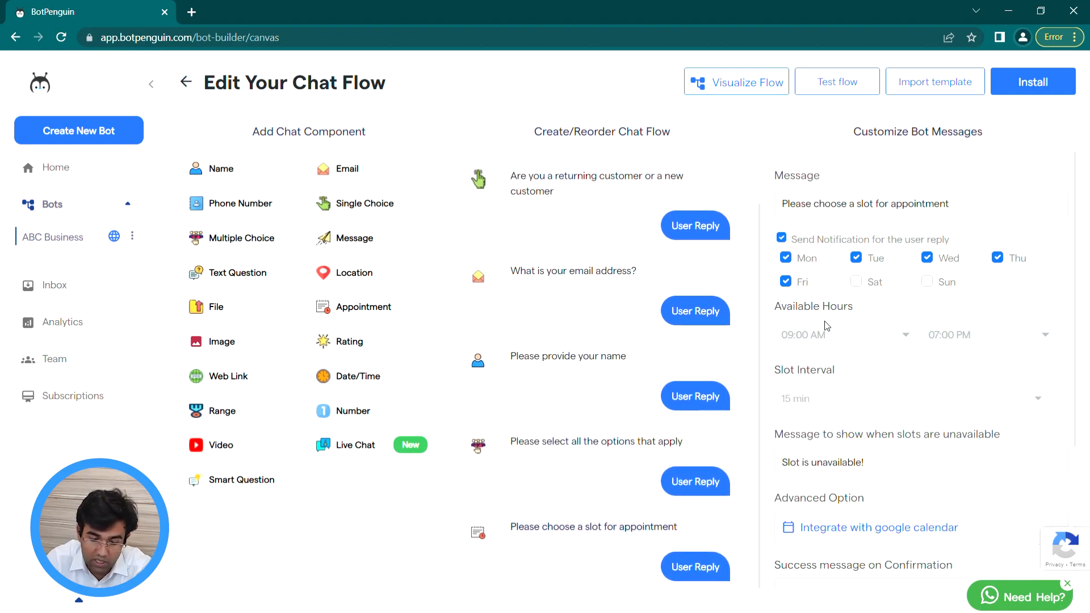
scroll(870, 294, down, 4)
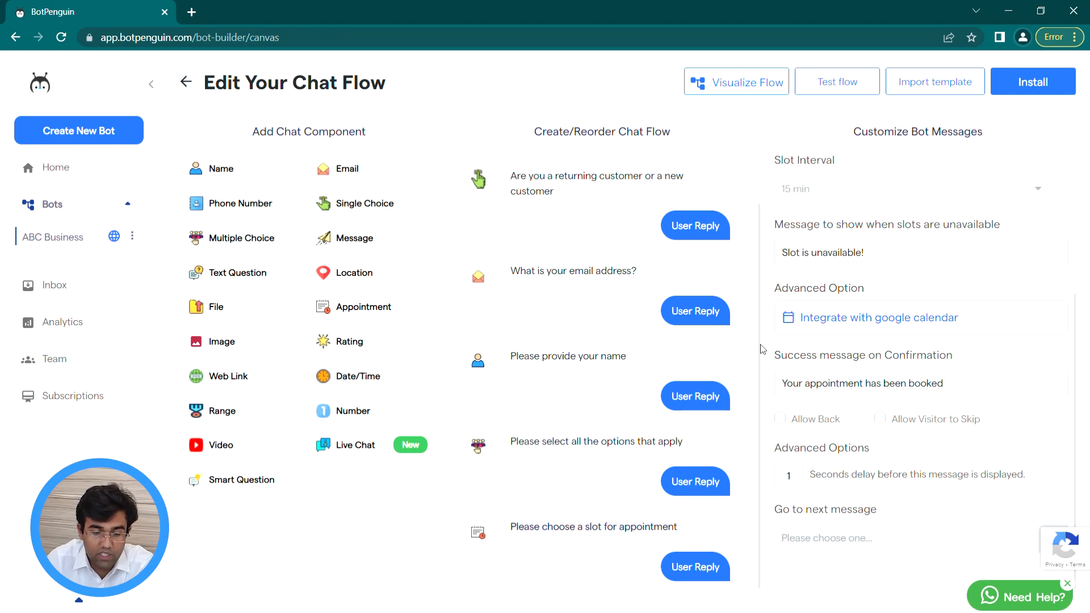
scroll(619, 306, up, 1)
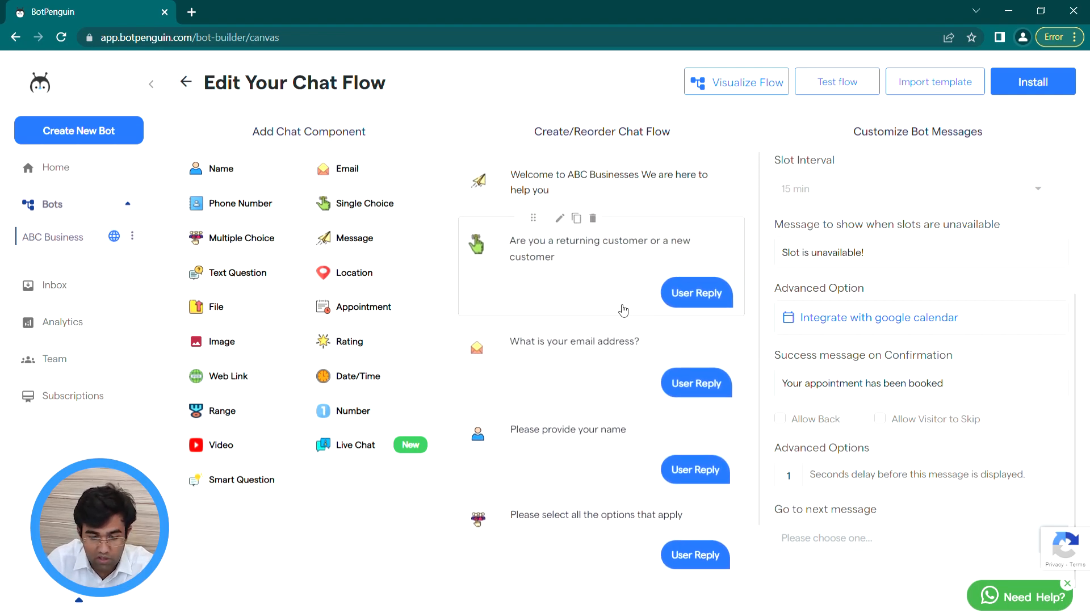
Step: Set the email question's domain rule to Include and enter botpenguin.com
click(602, 369)
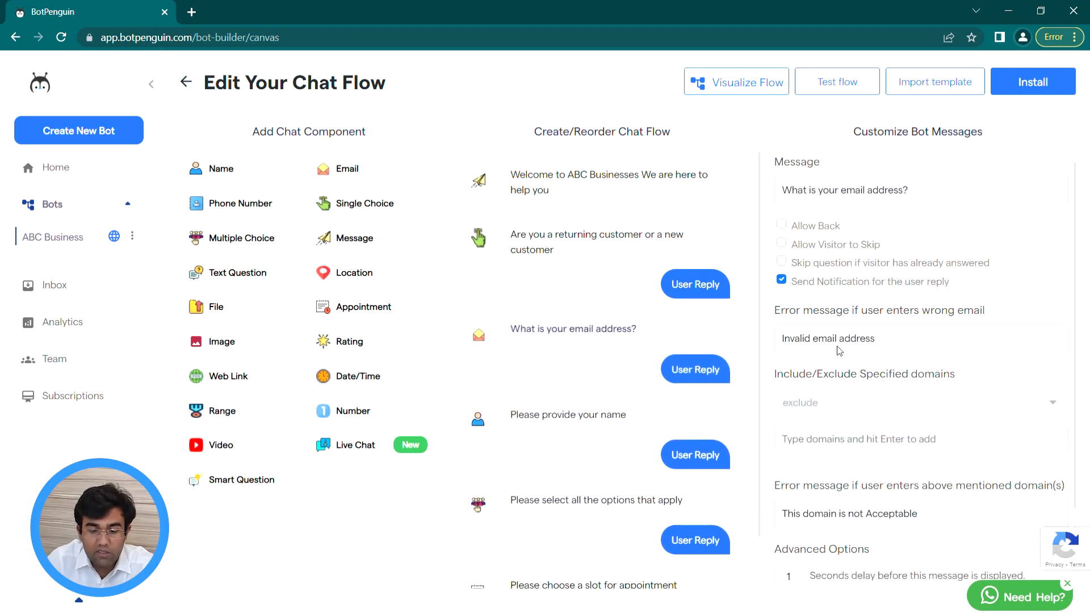
scroll(840, 351, down, 2)
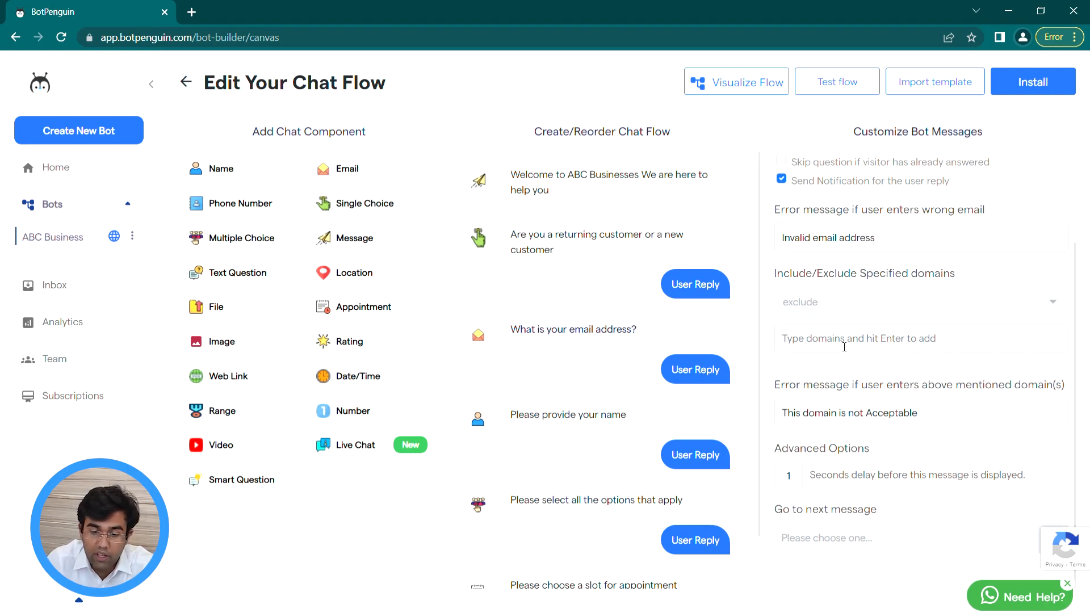
click(844, 306)
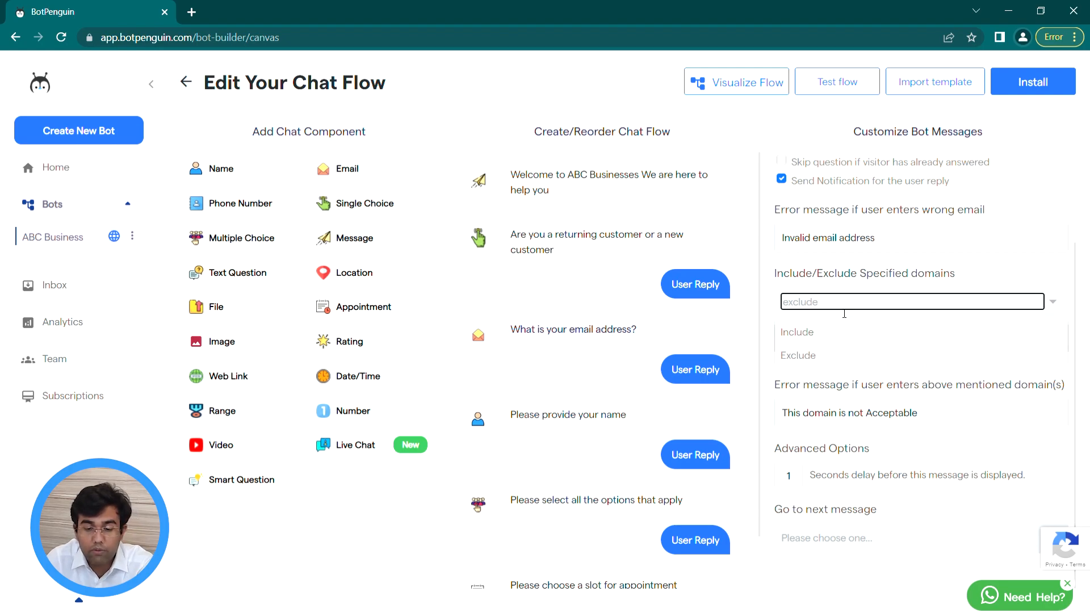
click(839, 332)
click(838, 339)
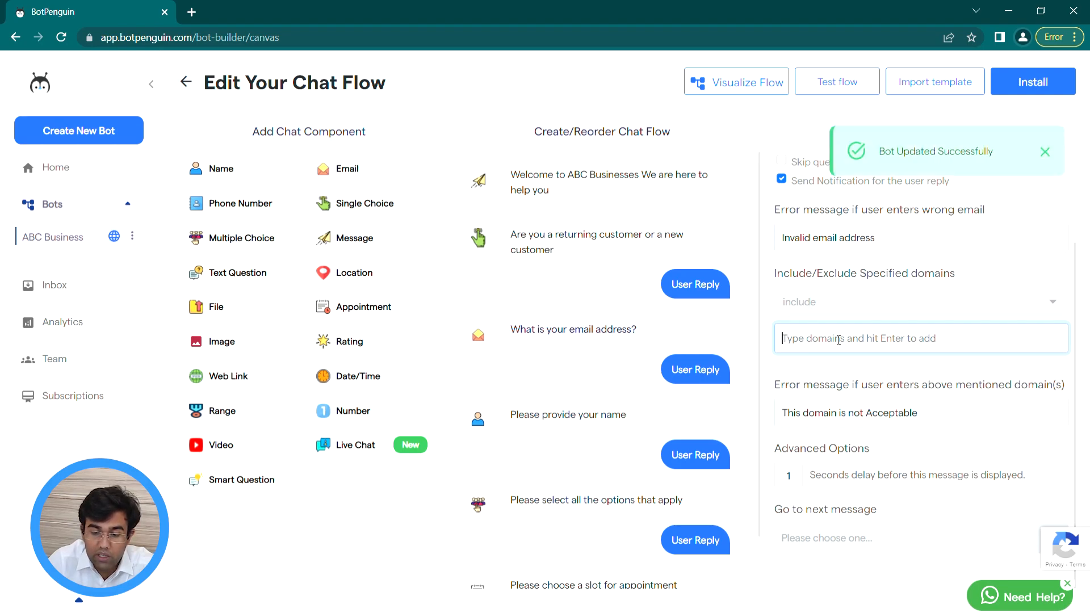
text(bot)
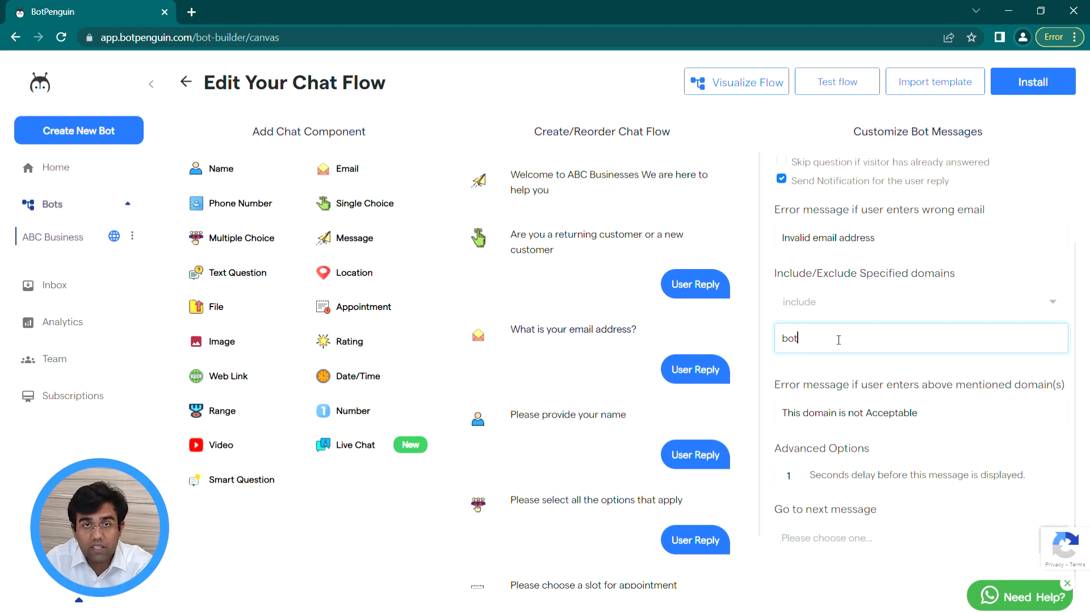
text(penguin.com)
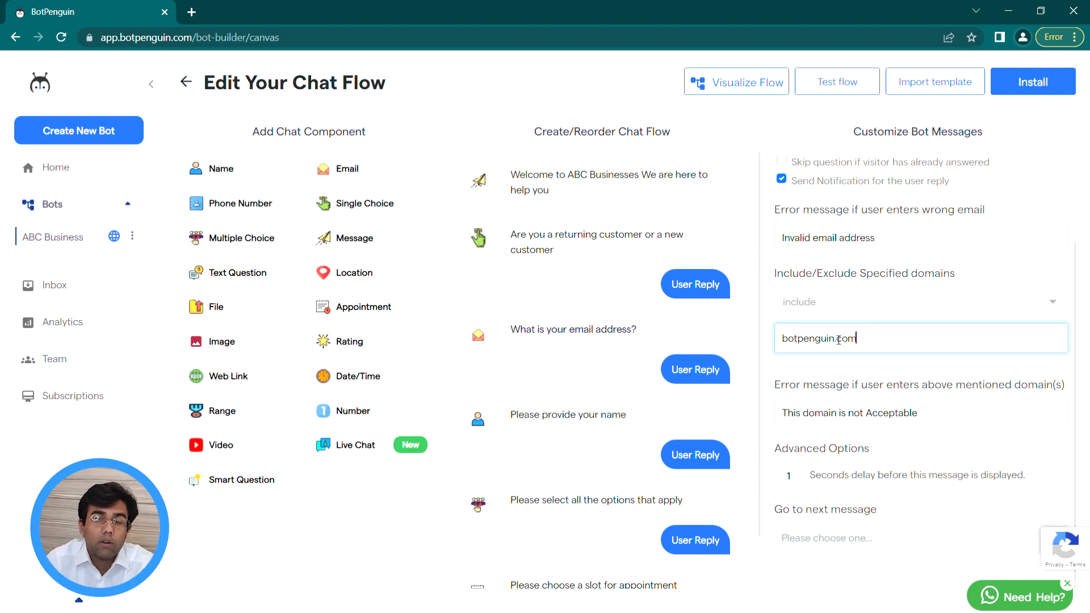
click(847, 377)
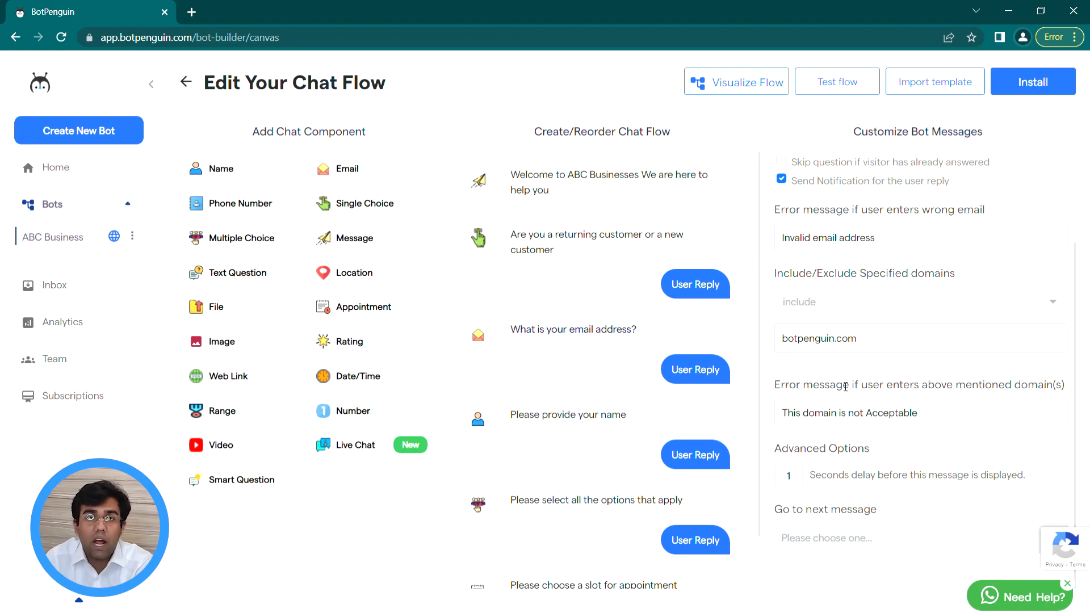
Step: Re-enter botpenguin.com in the email question's domains field and confirm it with Enter
click(616, 360)
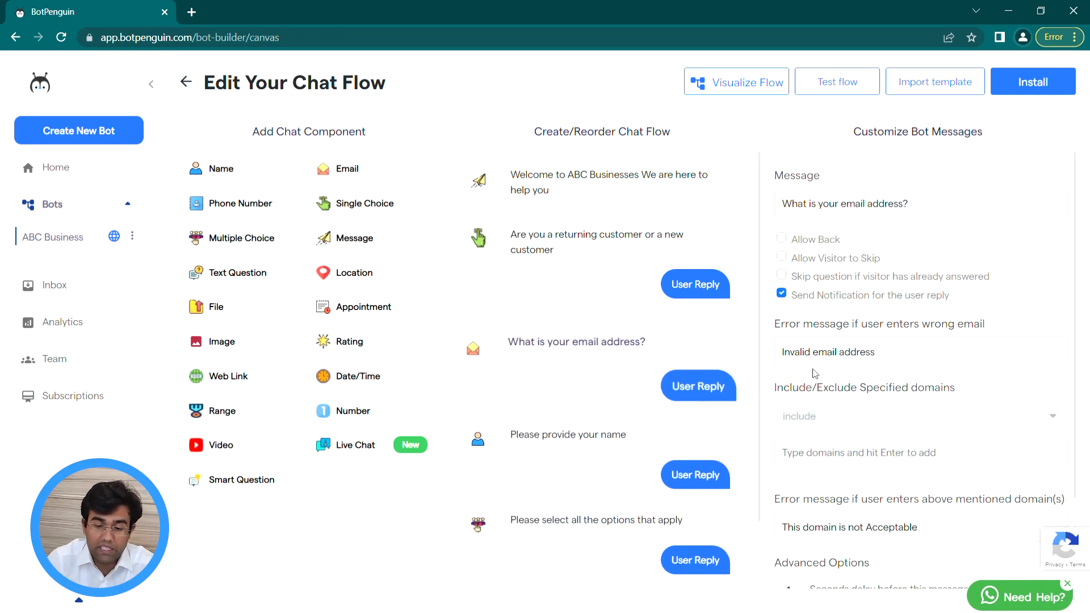
click(889, 455)
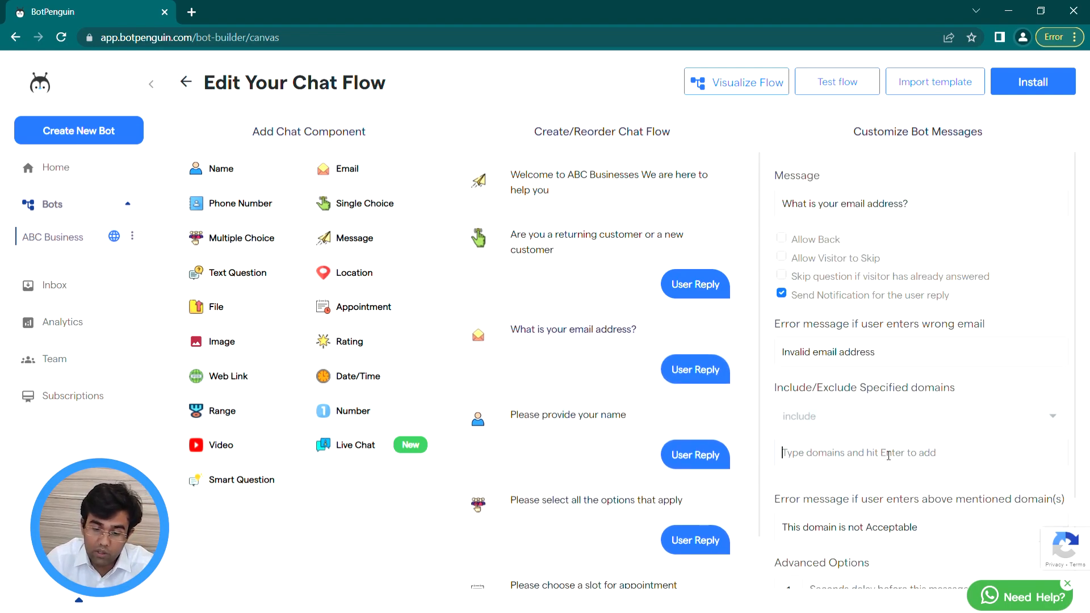
text(botpe)
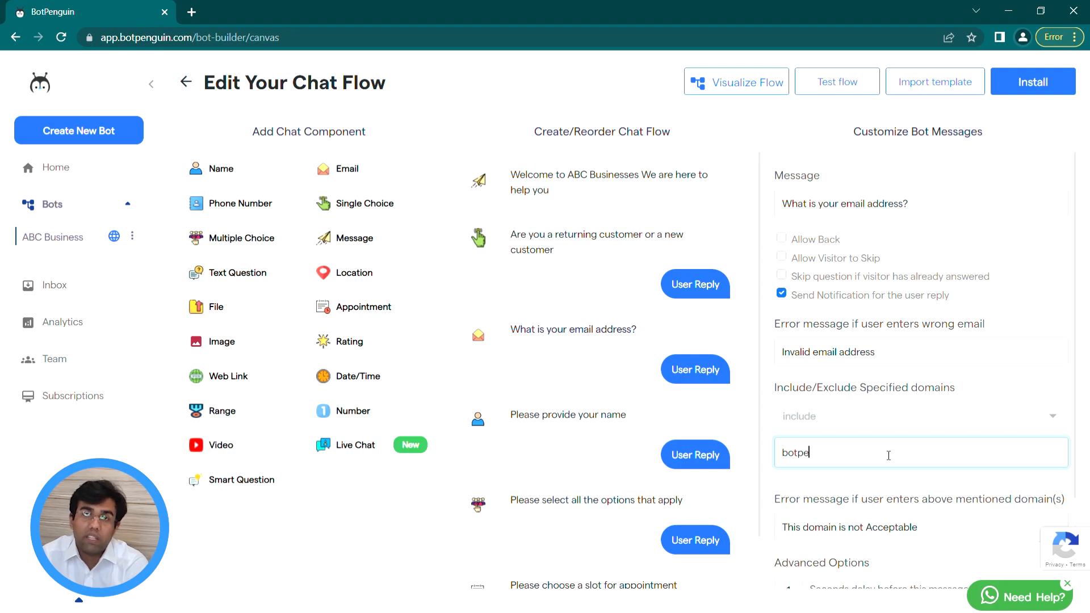
text(nguin.com)
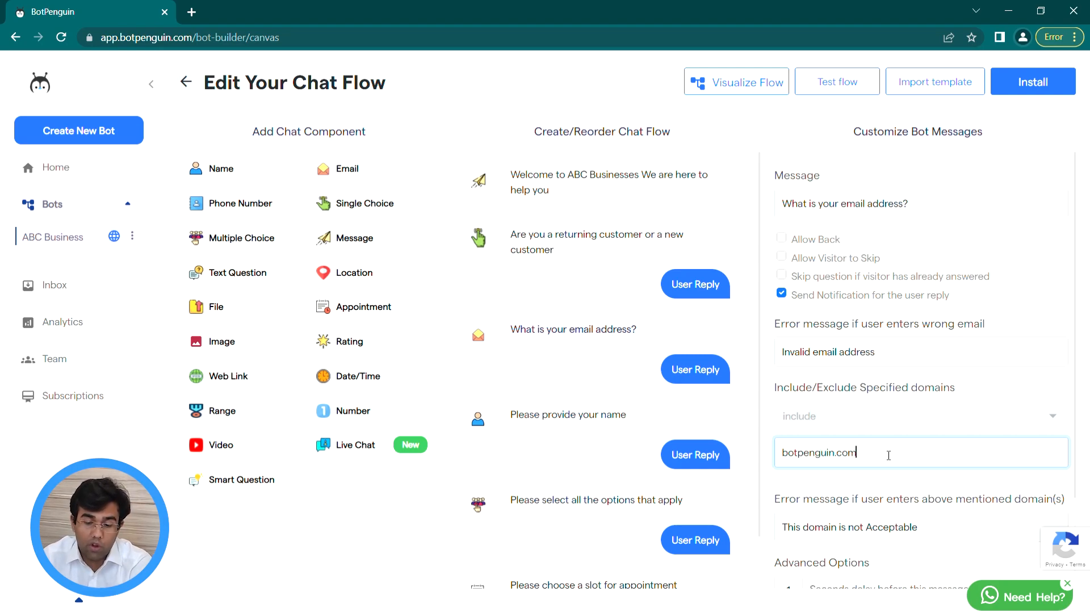
key(Return)
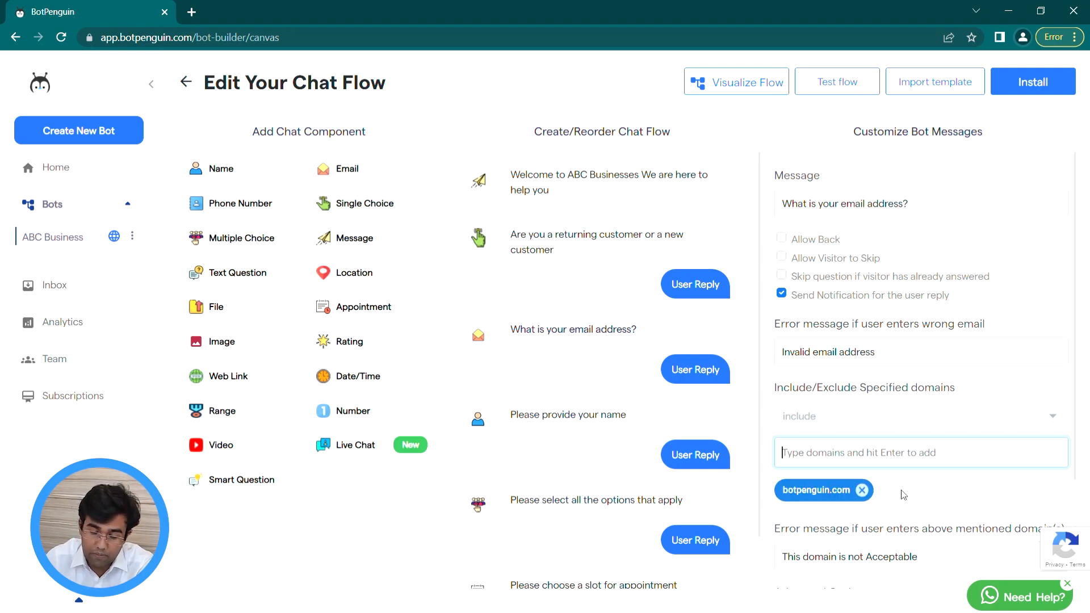
scroll(897, 487, down, 1)
scroll(897, 487, down, 1)
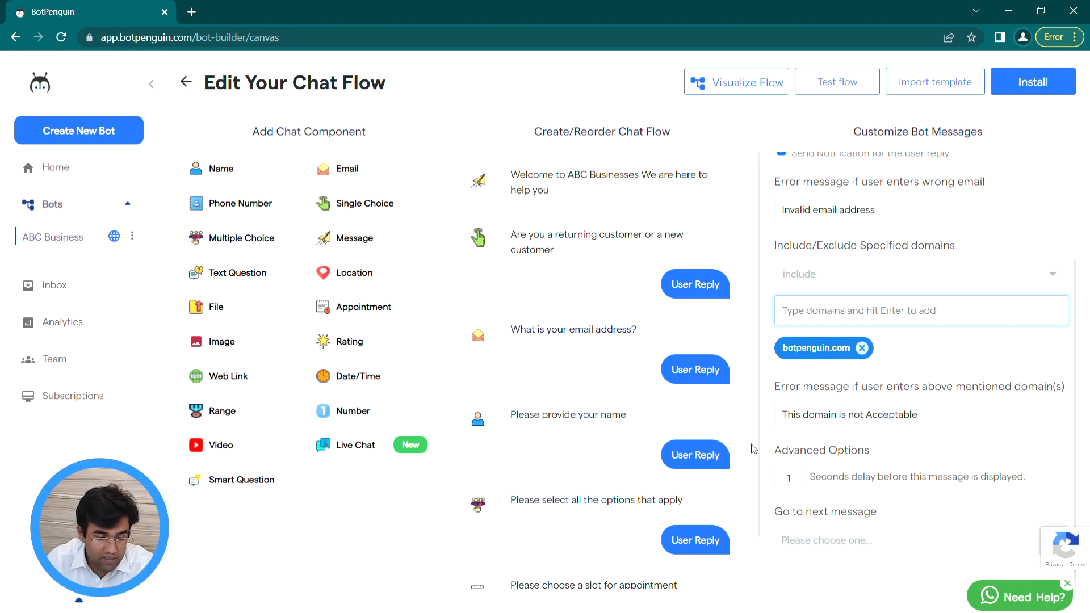
mouse_move(633, 430)
scroll(644, 435, down, 1)
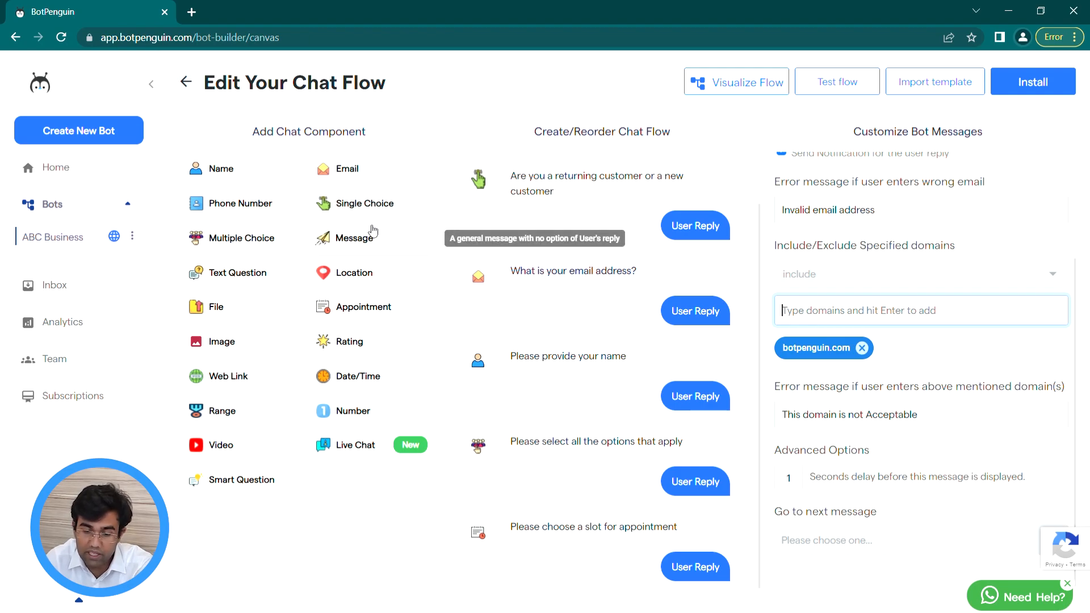
Step: Check the phone-number question's invalid-number error message, then launch Test flow
scroll(625, 360, down, 2)
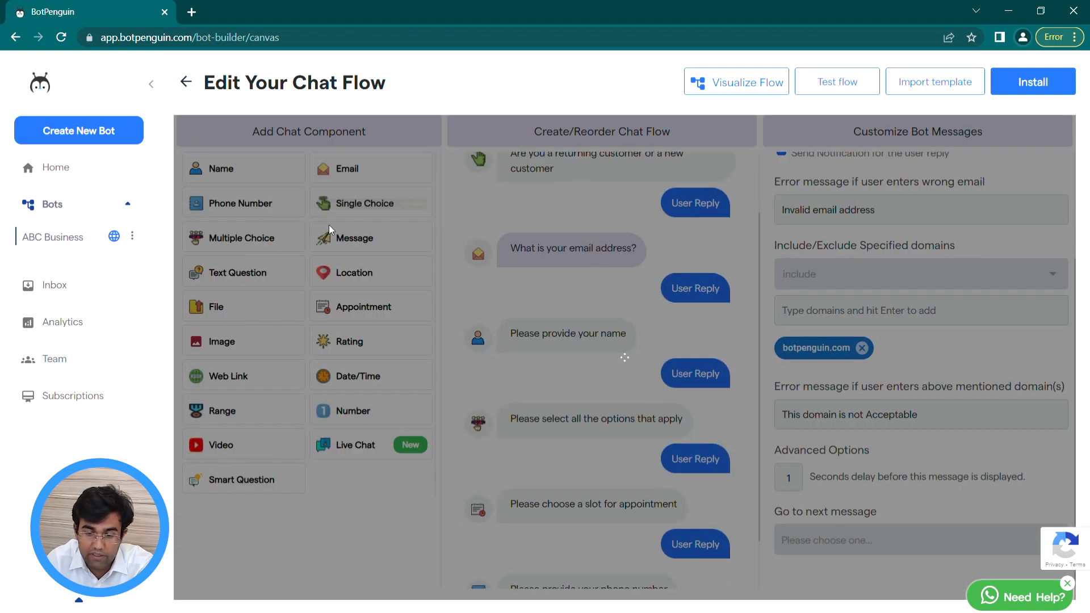
click(621, 535)
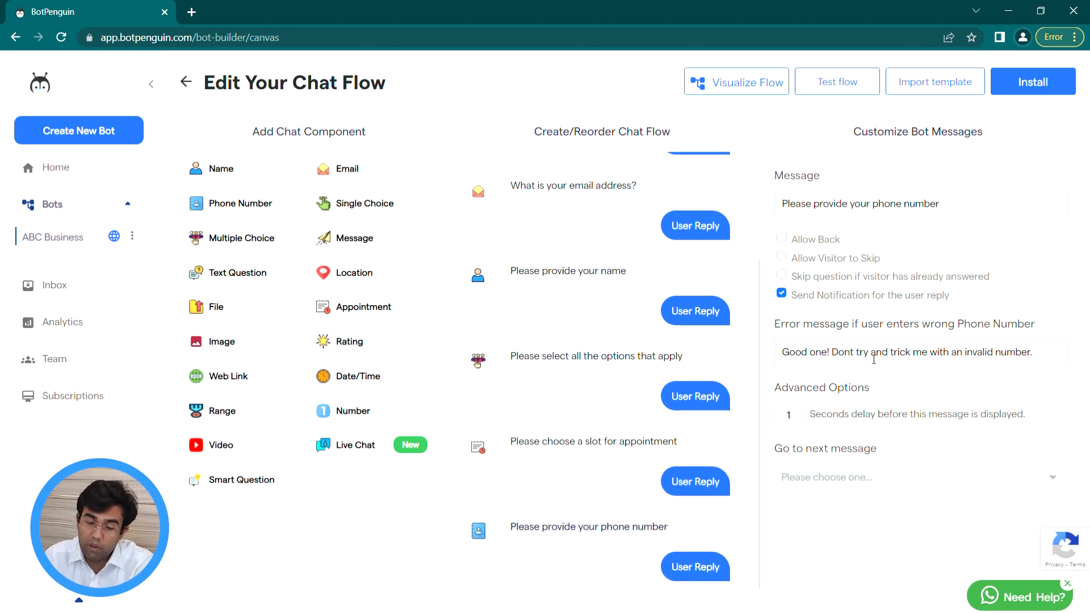
click(1065, 363)
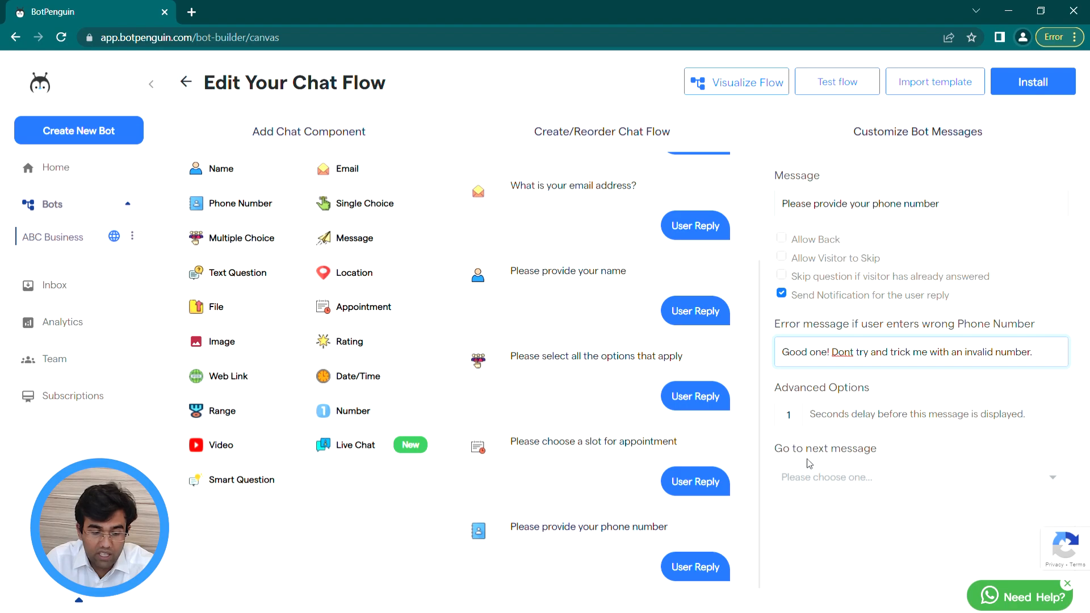
click(832, 541)
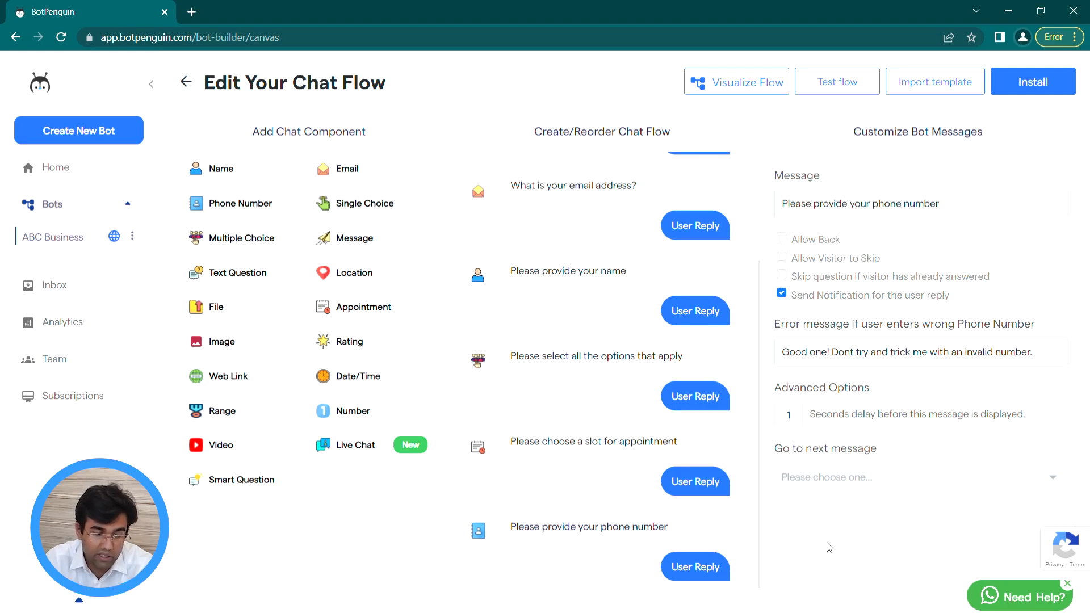
click(822, 96)
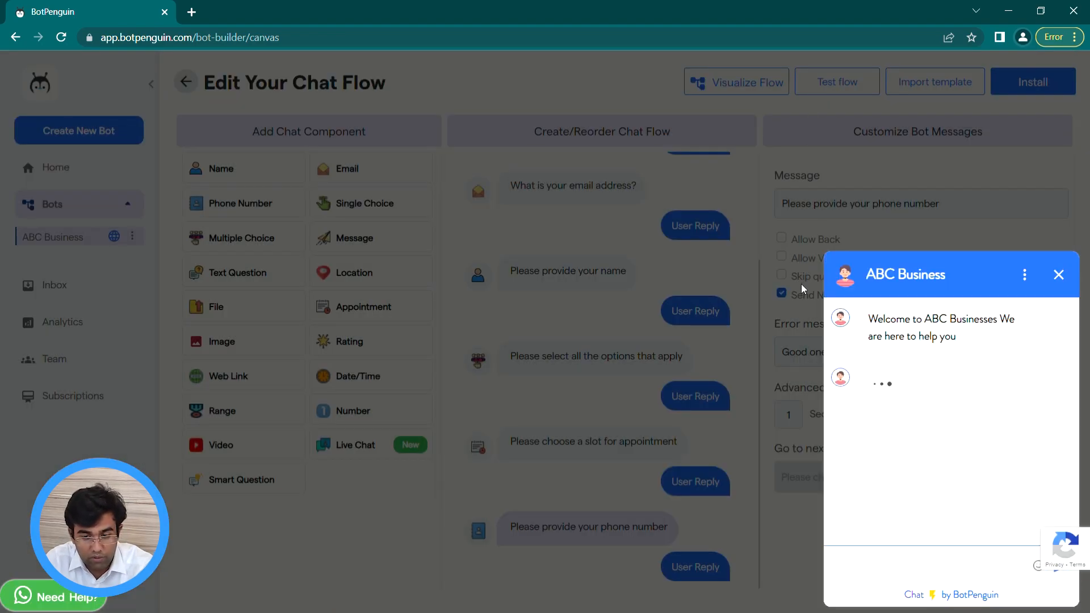
Step: Answer YES, submit a malformed test email to trigger Invalid email address, then close the test chat
click(877, 430)
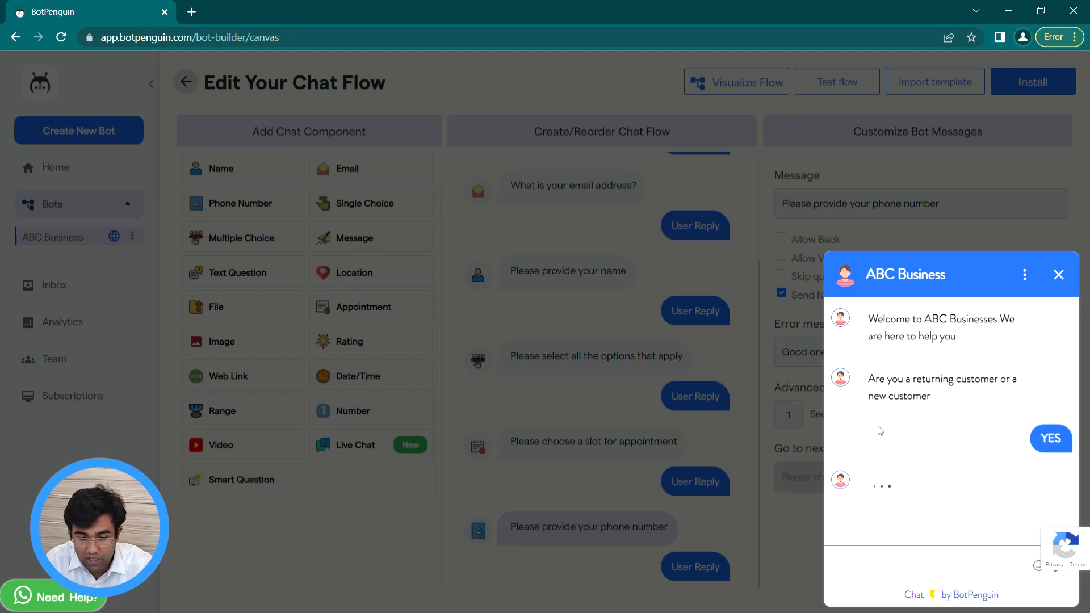
text(john@john.in\)
key(Return)
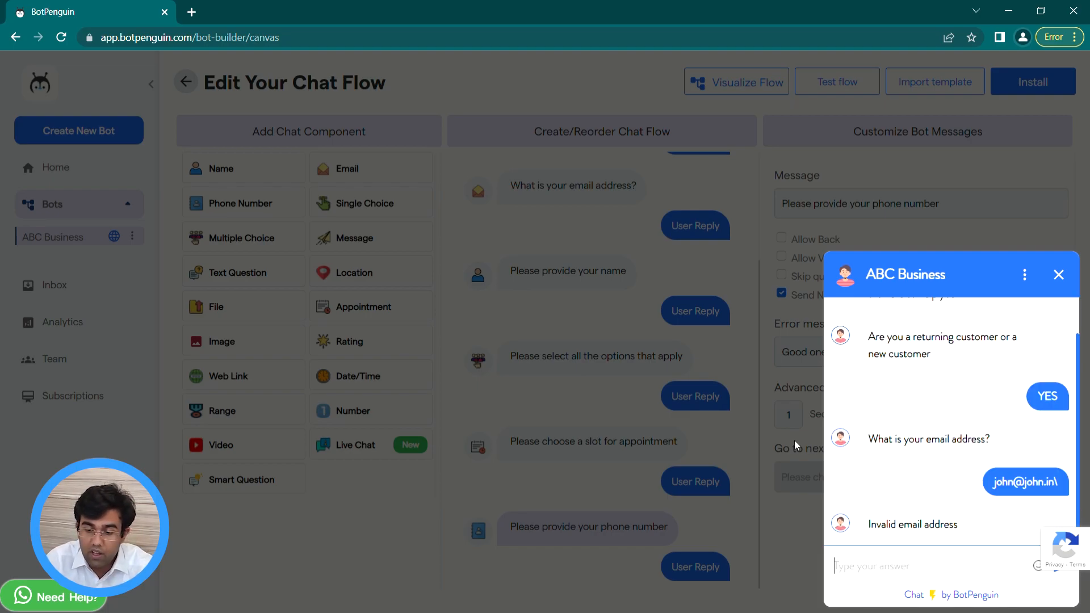
click(795, 441)
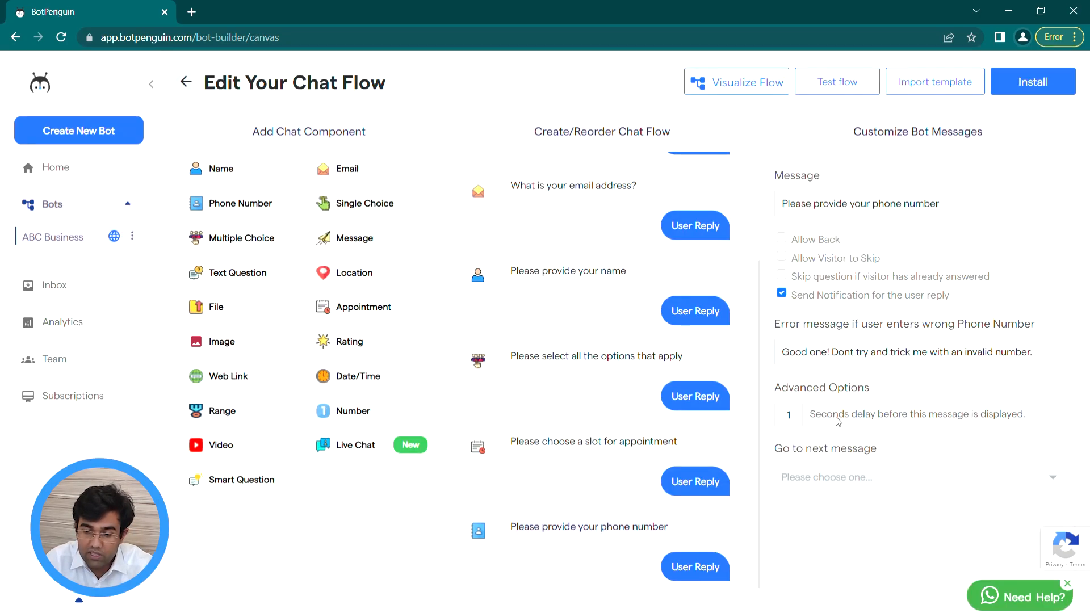
Step: Open ABC Business's website chatbot installation and select Custom as the CMS
click(1009, 84)
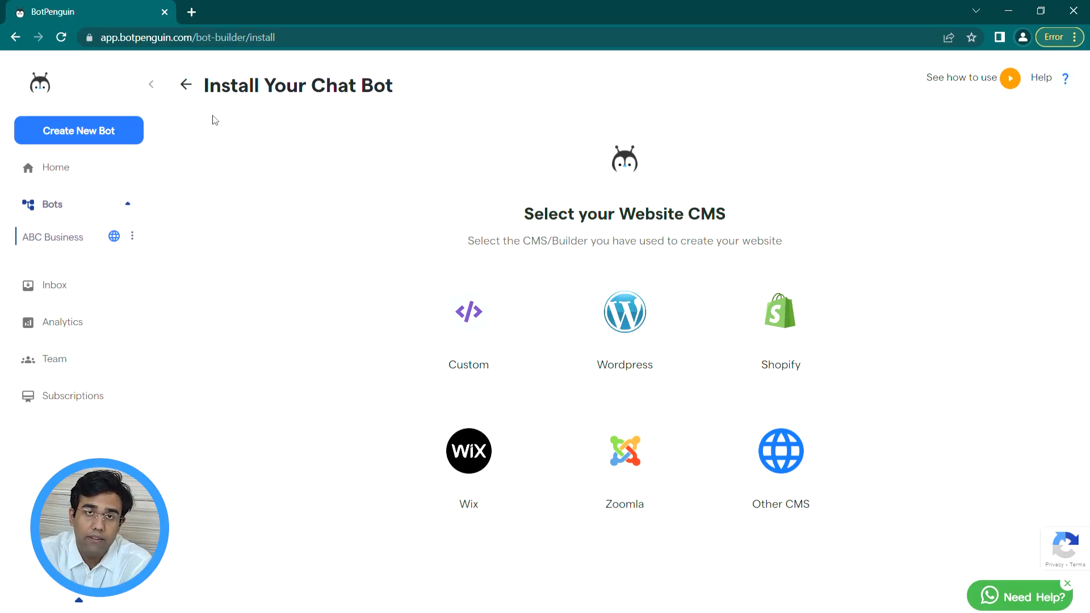
click(72, 239)
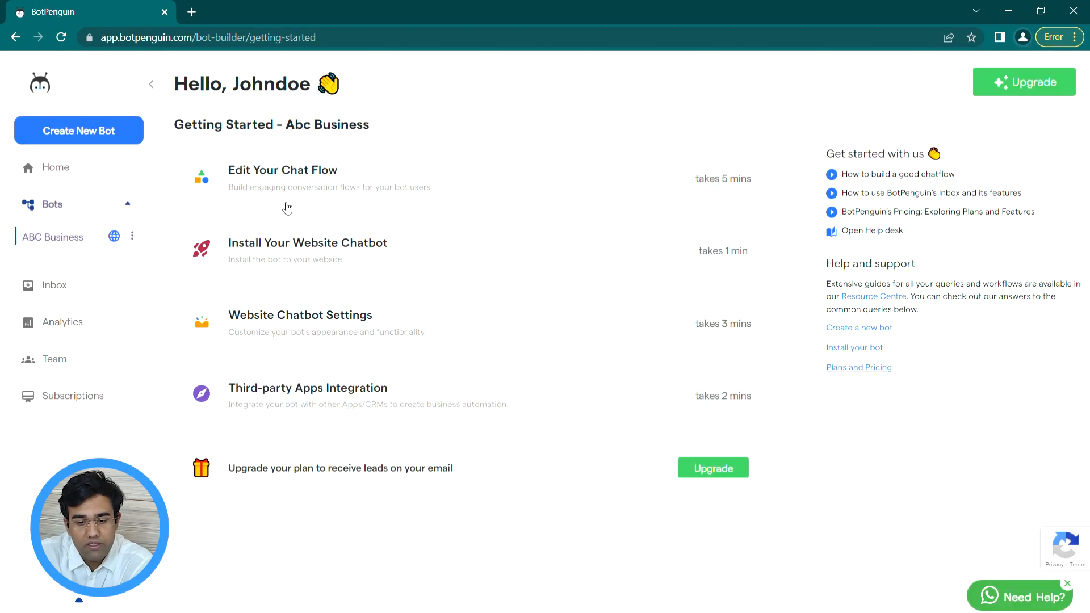
click(387, 269)
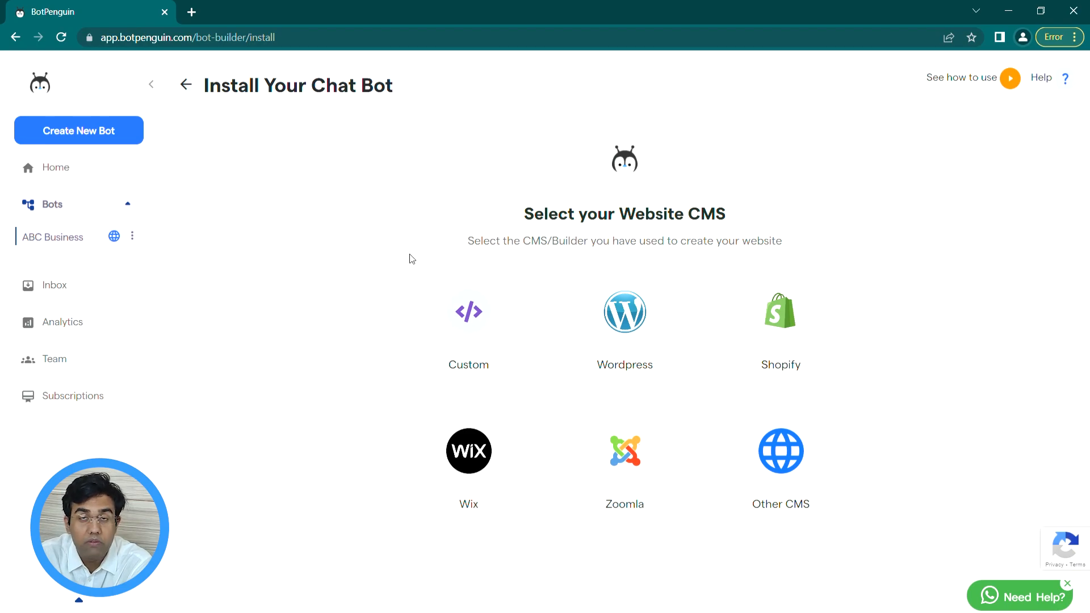
click(462, 315)
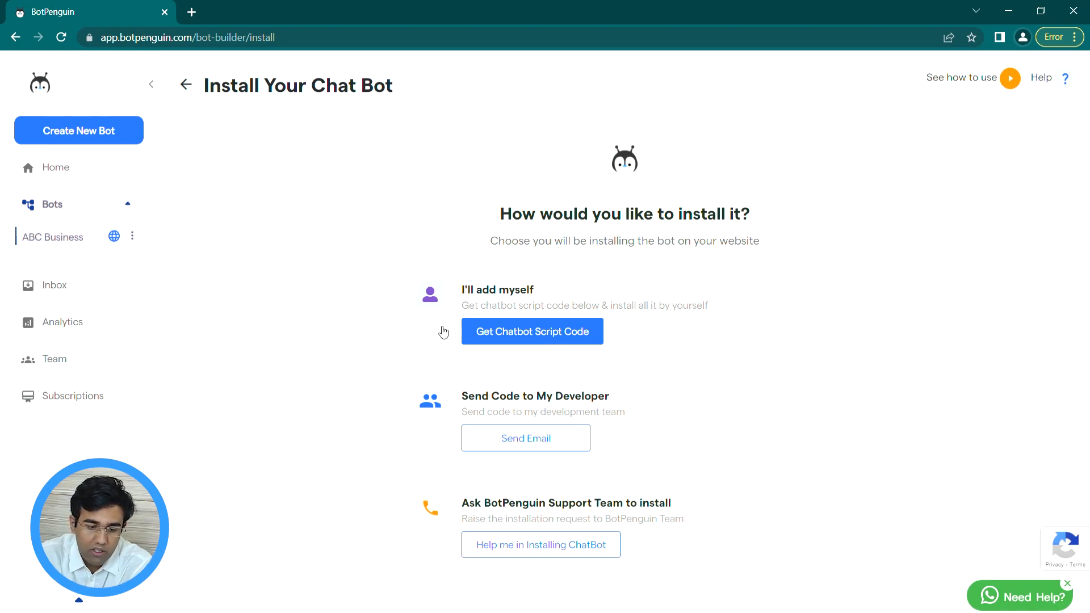
Step: Reveal and copy the self-install chatbot script code, then return to ABC Business
click(484, 334)
scroll(477, 335, down, 3)
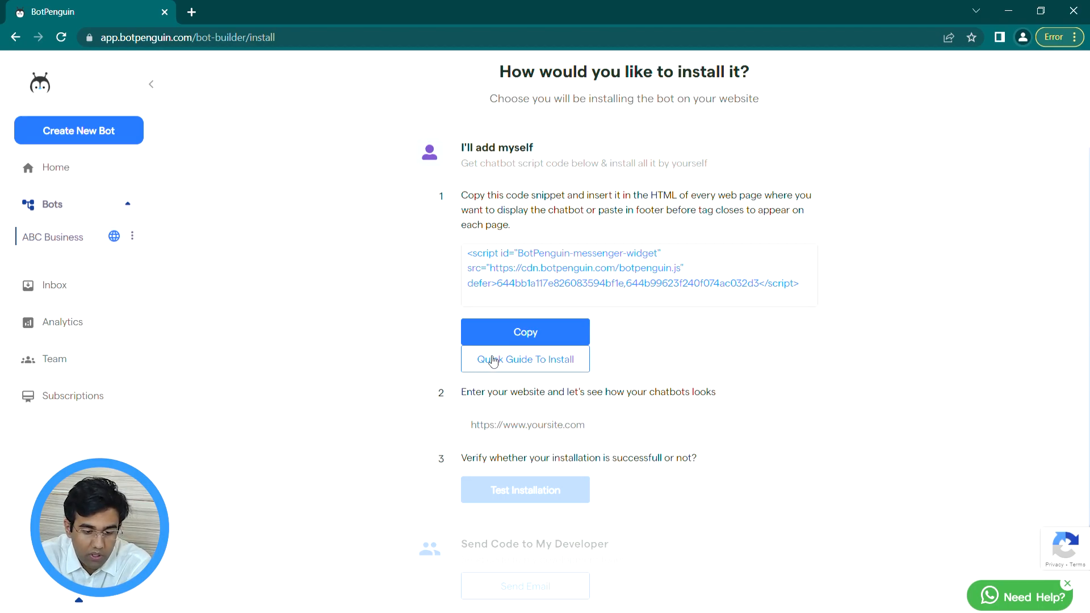
click(525, 336)
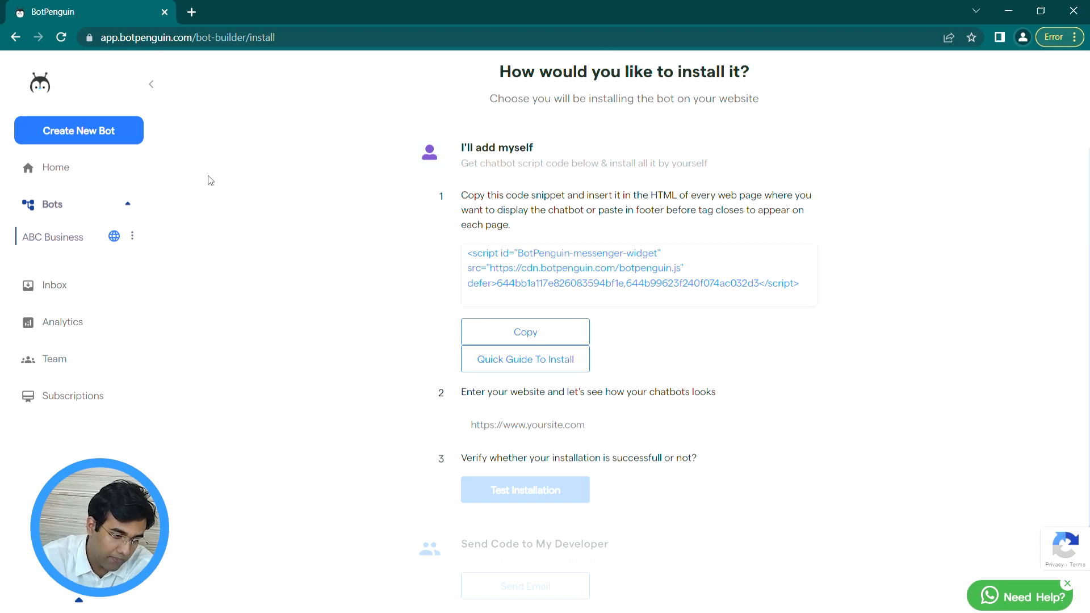
click(98, 245)
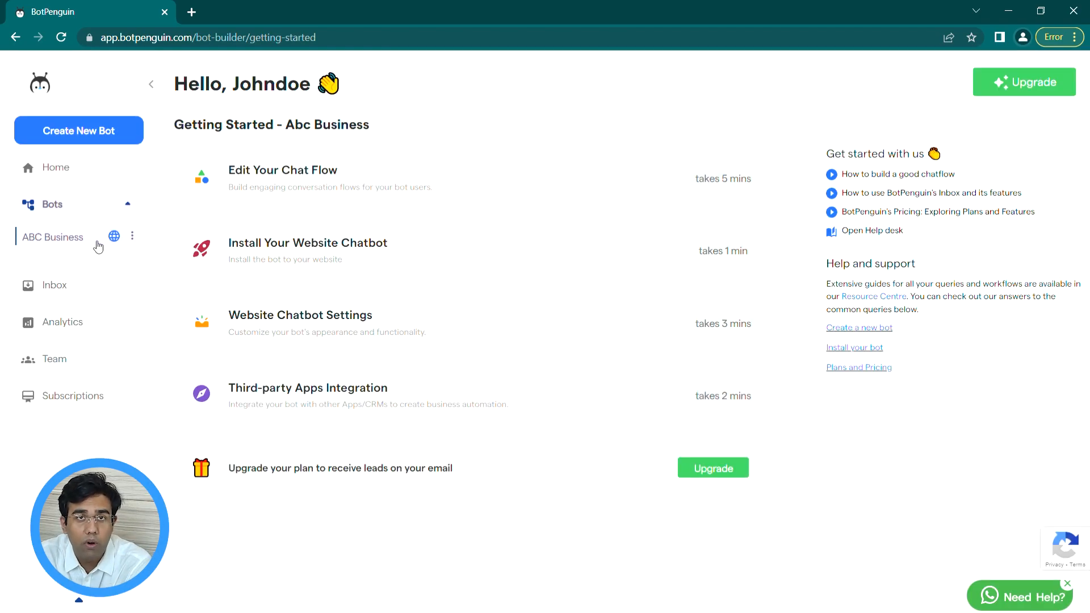
Step: Open Website Chatbot Settings, close the preview and reload the page
click(503, 321)
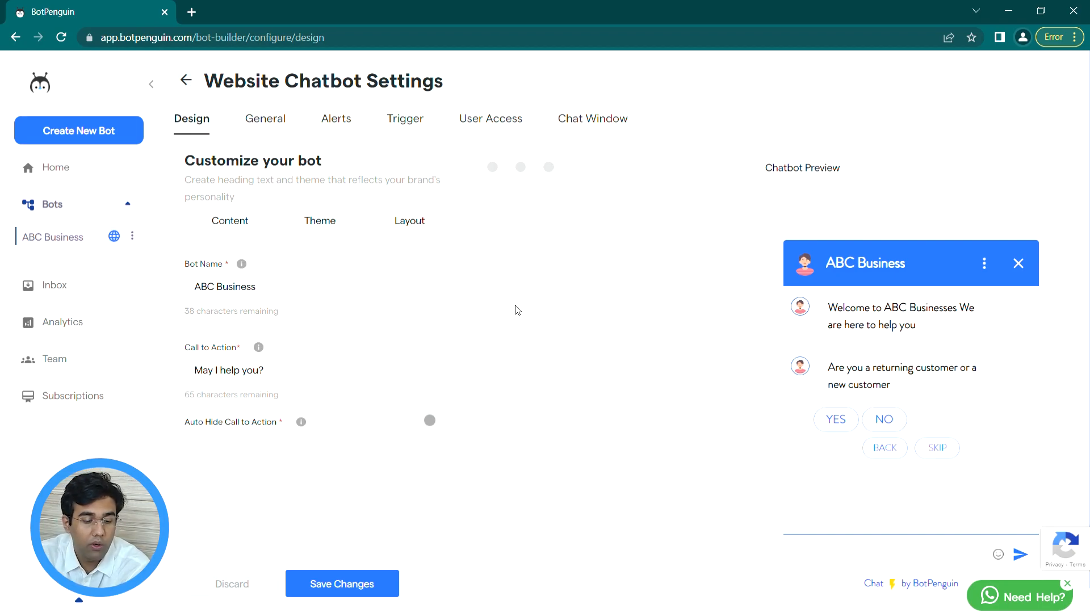
click(1018, 263)
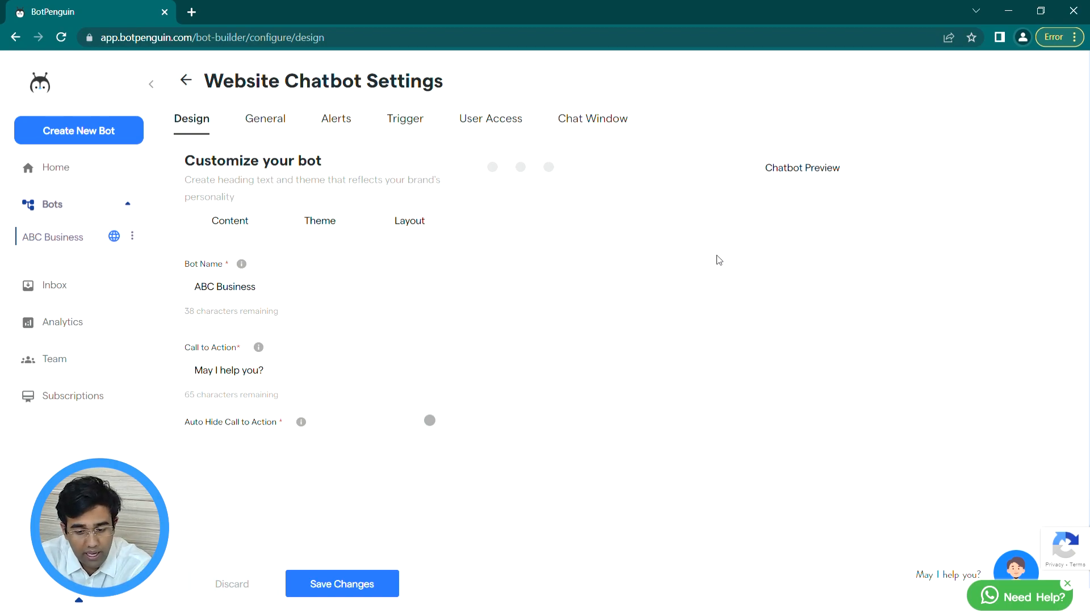
click(470, 42)
key(Return)
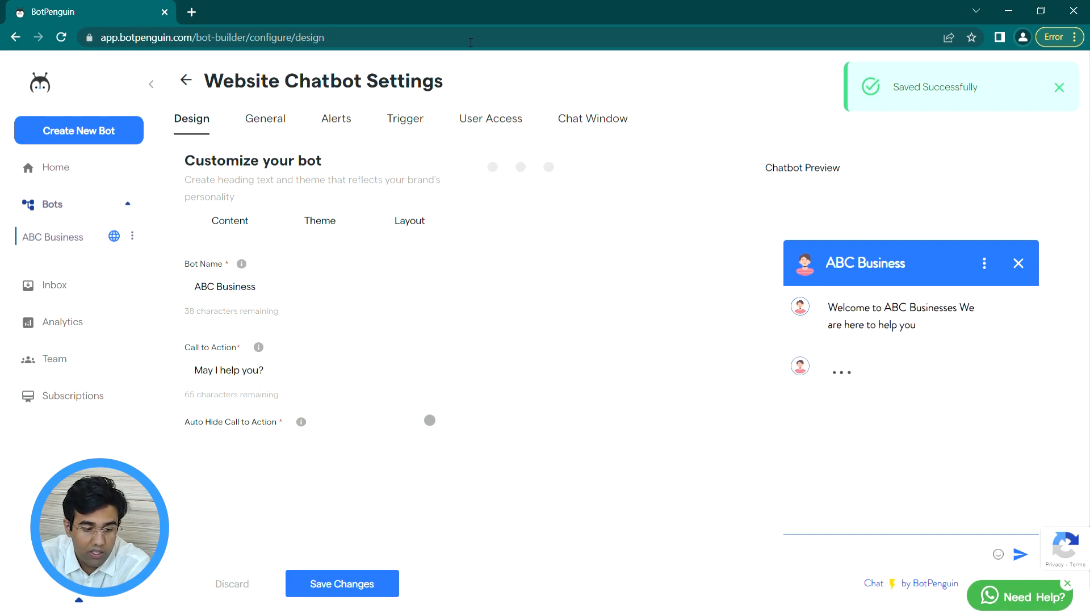
Step: Check the Bot Name and 'May I help you?' call to action, then show the Theme options
click(349, 288)
click(321, 379)
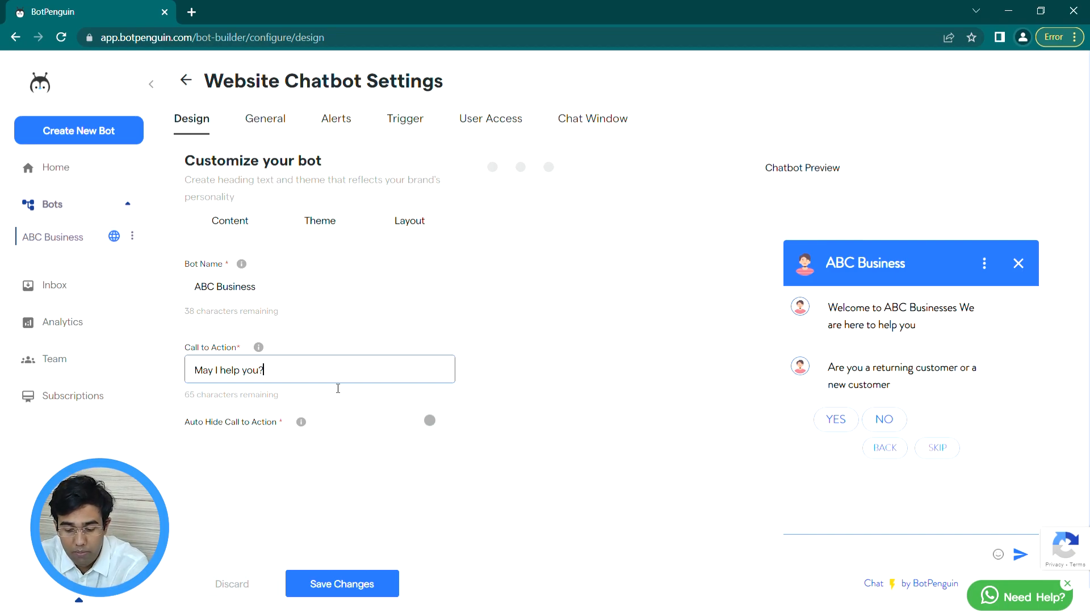
click(448, 426)
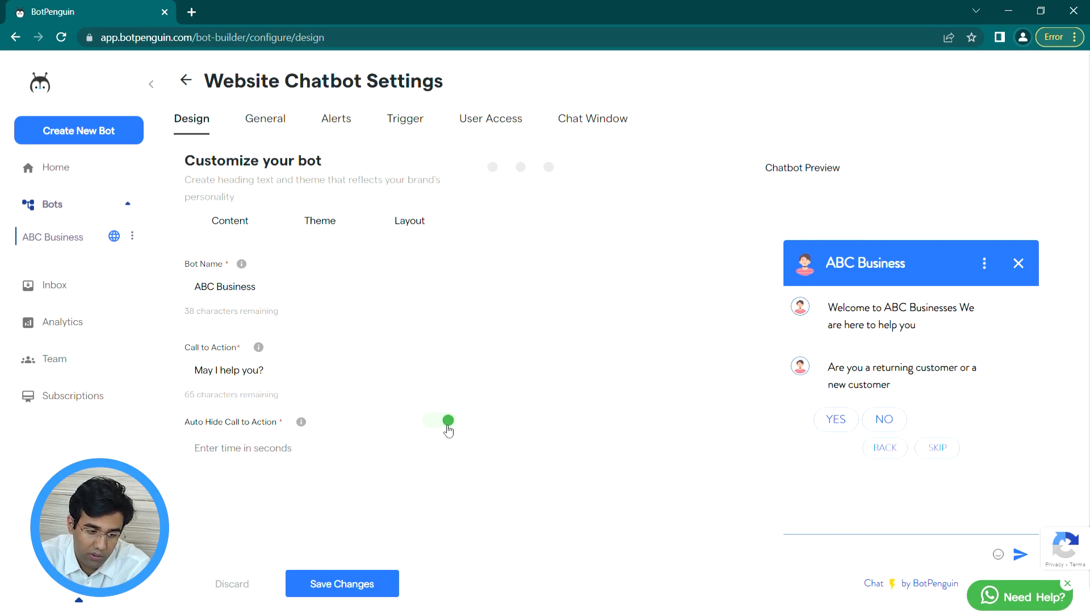
click(307, 226)
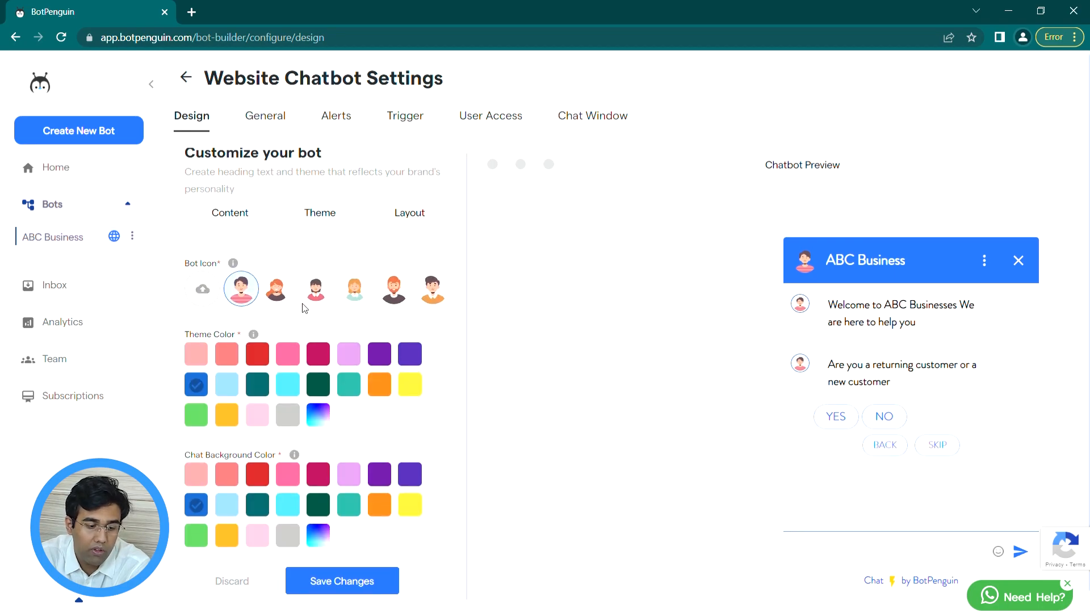
Step: Keep the bot at bottom-right, set a Custom 720 × 360 px window size, and save
scroll(307, 295, down, 1)
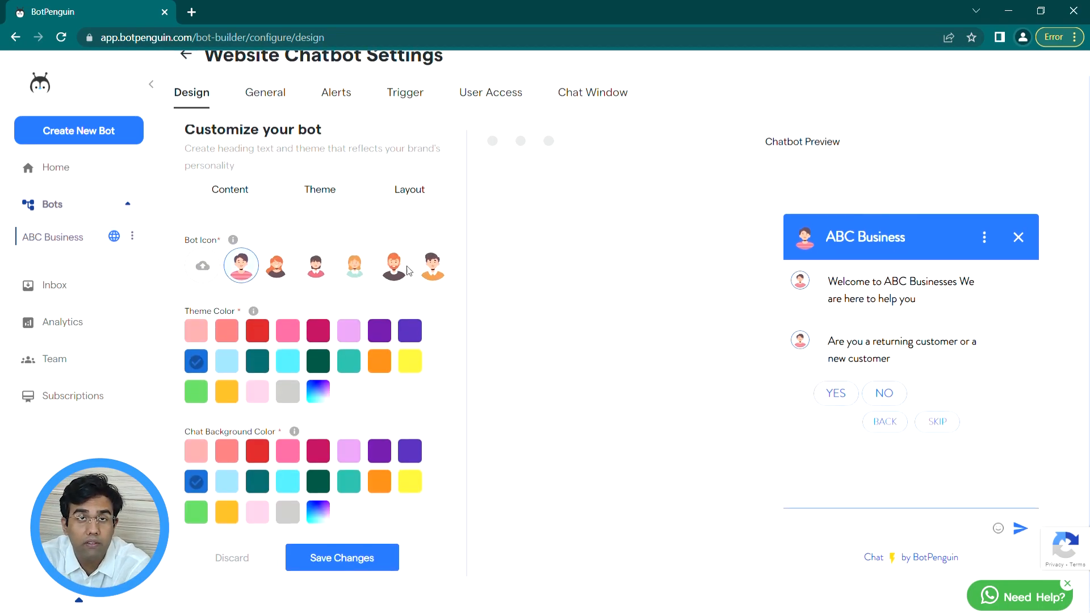
click(417, 190)
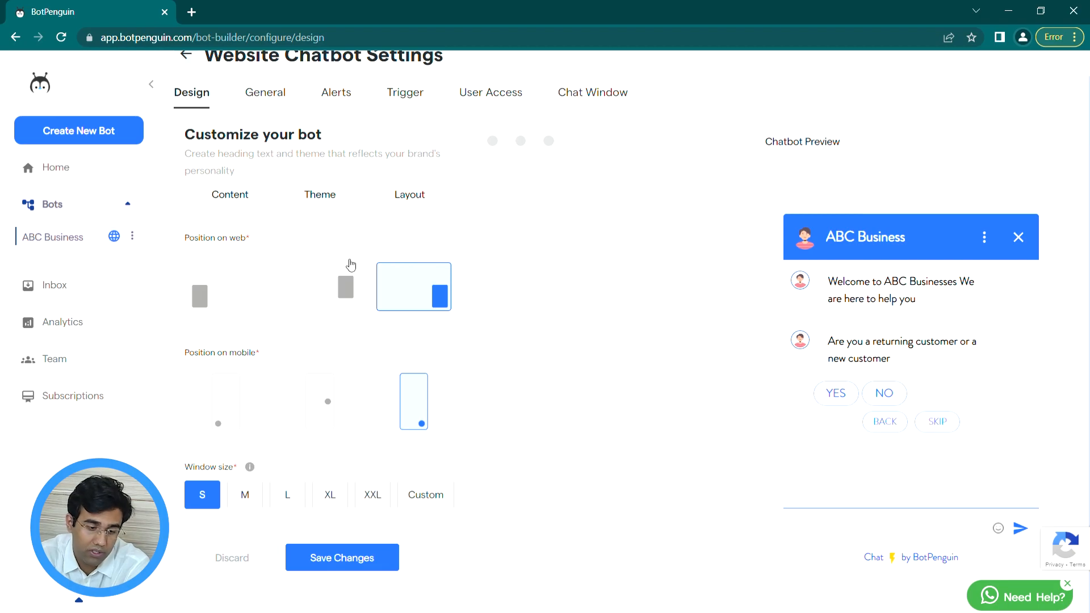
click(344, 284)
click(236, 289)
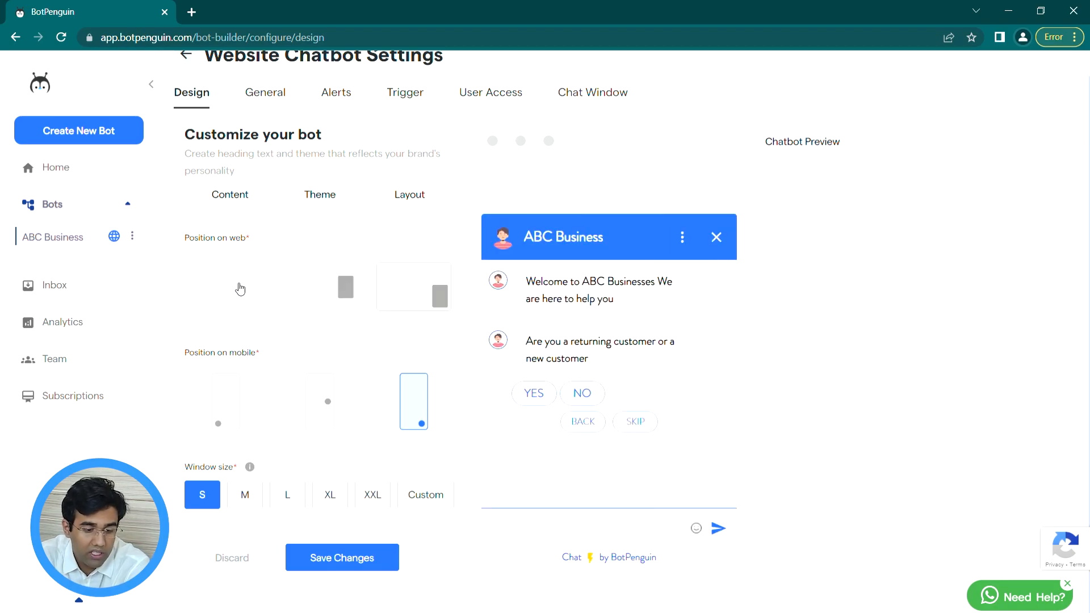
click(419, 290)
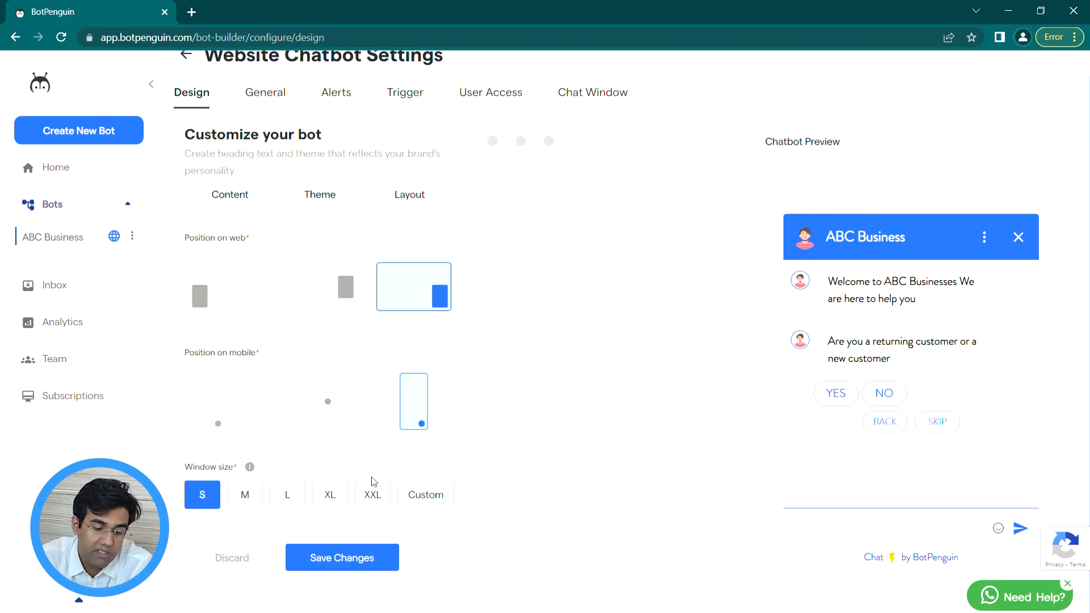
click(423, 491)
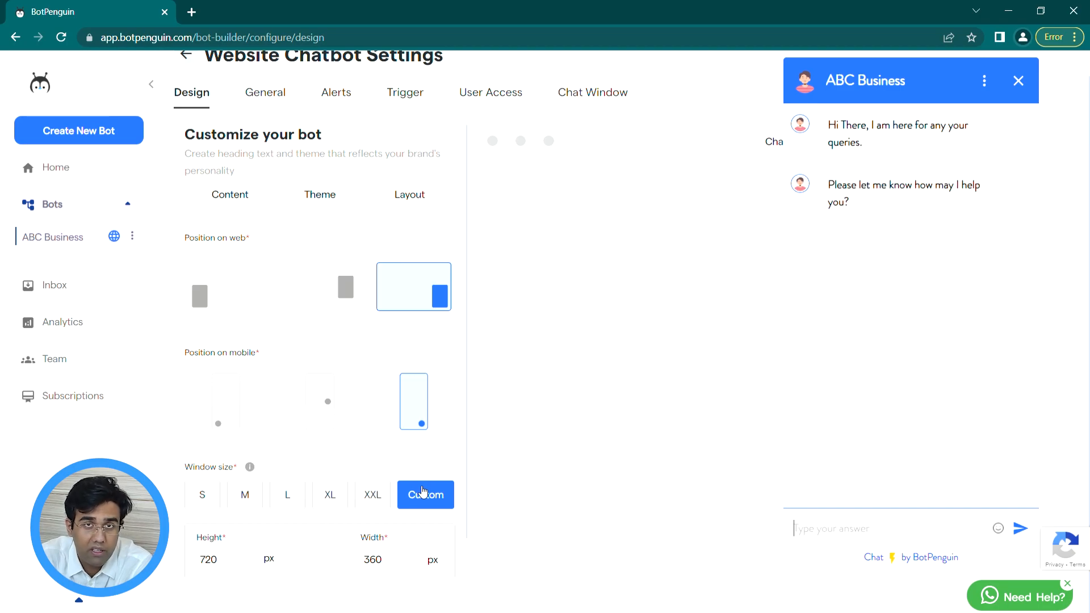
scroll(335, 540, down, 1)
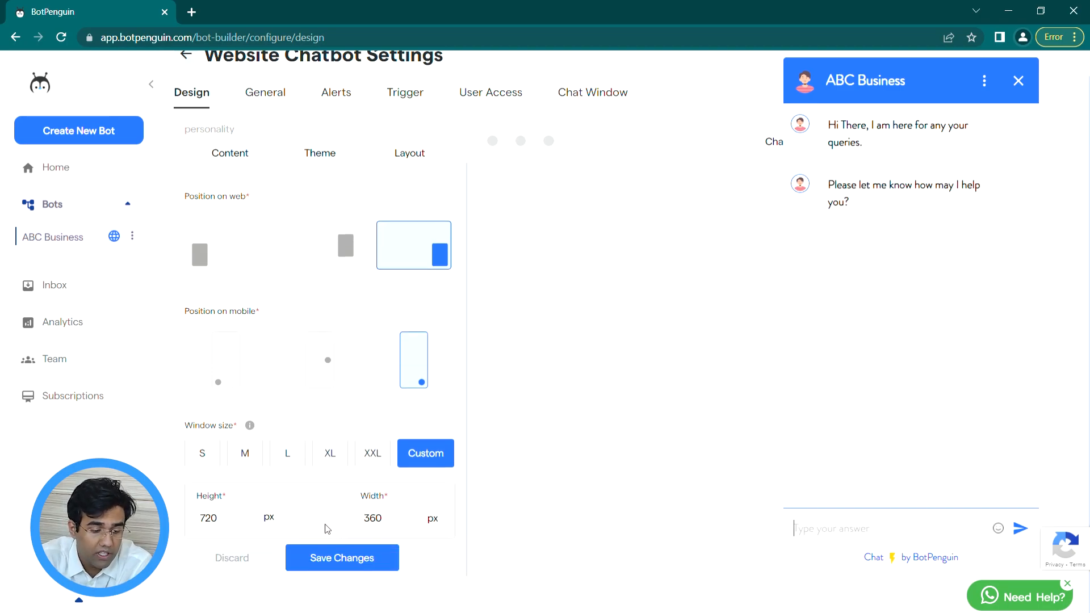
click(331, 559)
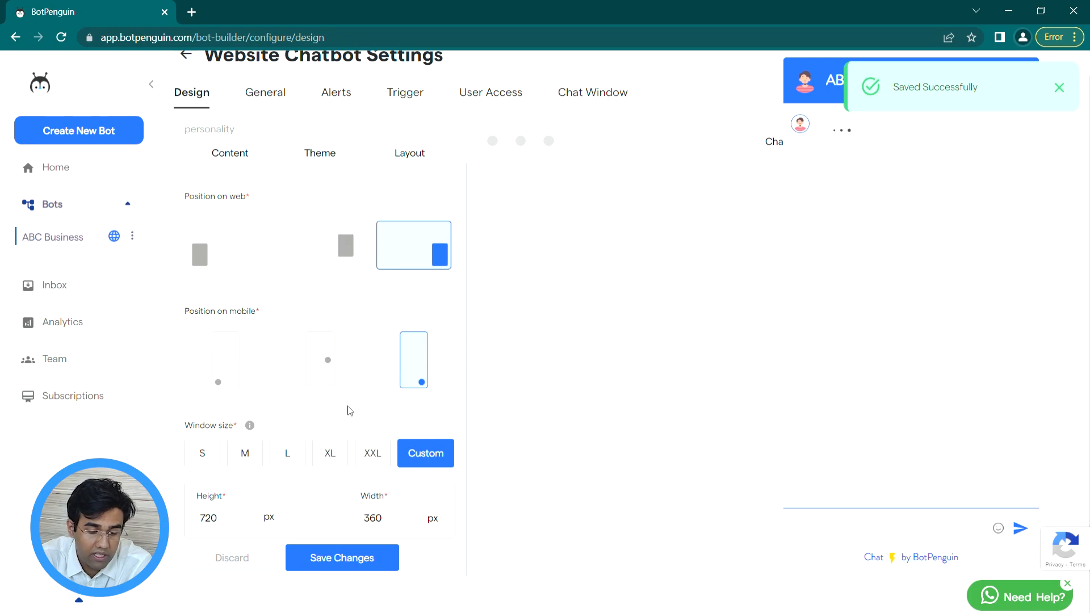
Step: Switch to the General settings and place the caret in the Waiting Message field
scroll(347, 369, up, 1)
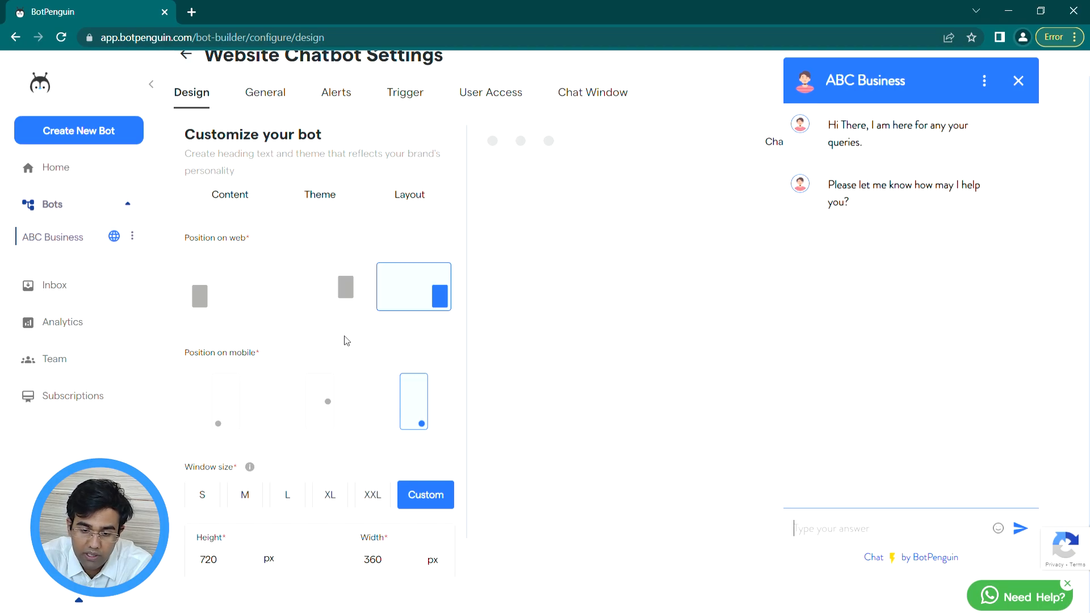
click(272, 94)
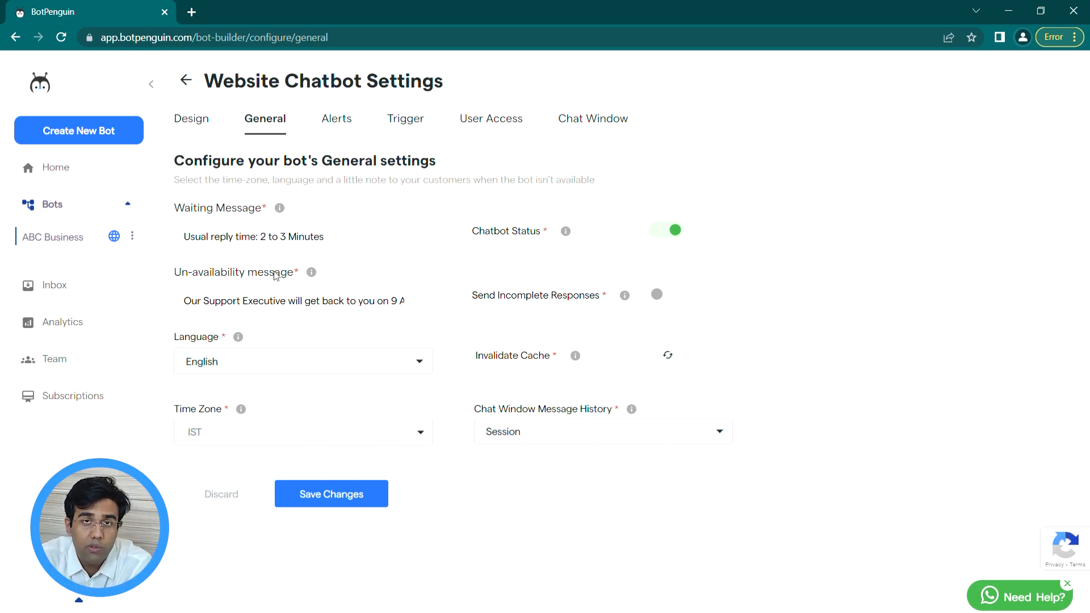
click(357, 242)
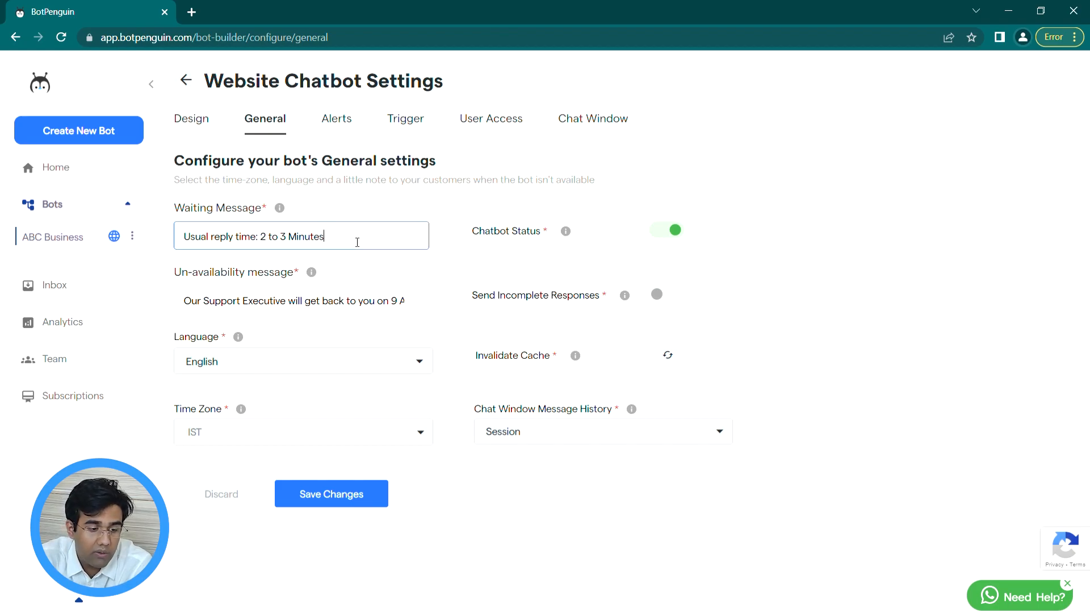
Step: Inspect the unavailability message, Language (English) and Time Zone (IST) unchanged, then go to Alerts
click(381, 308)
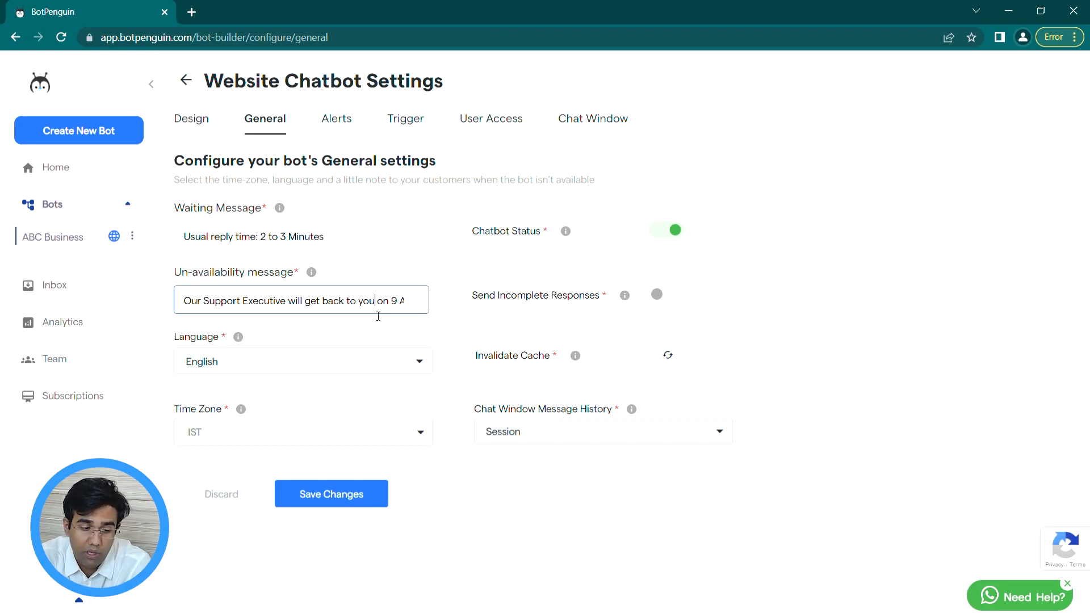
click(362, 366)
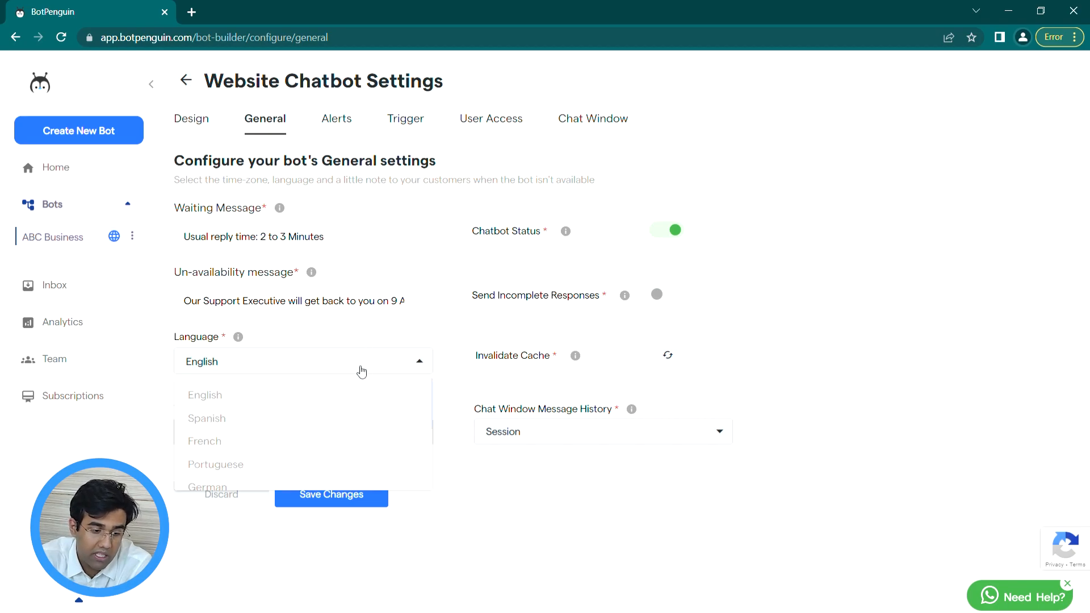
click(293, 359)
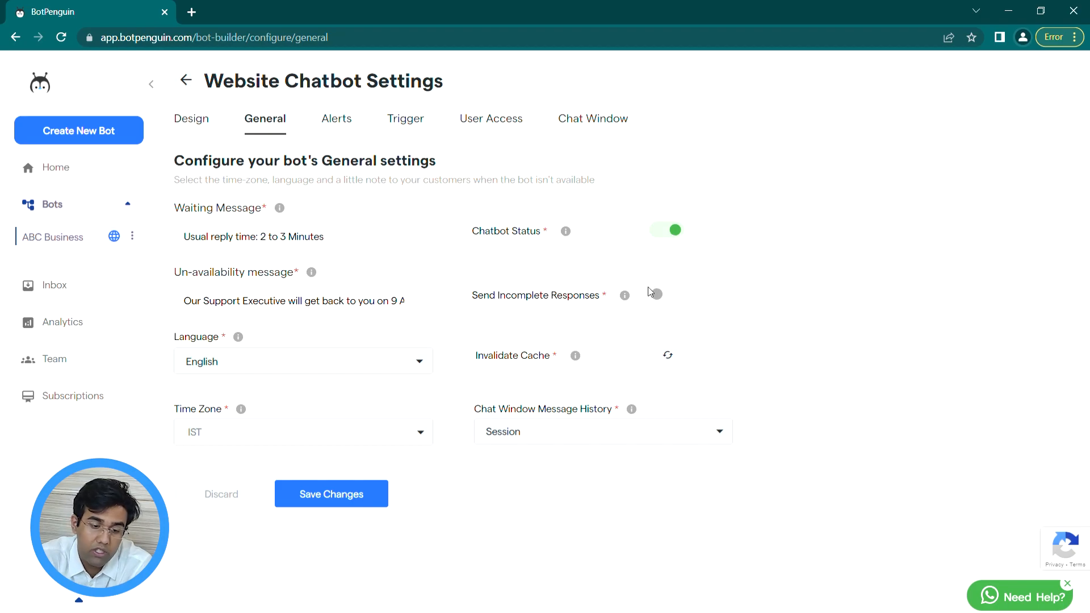
click(398, 361)
click(328, 362)
click(287, 442)
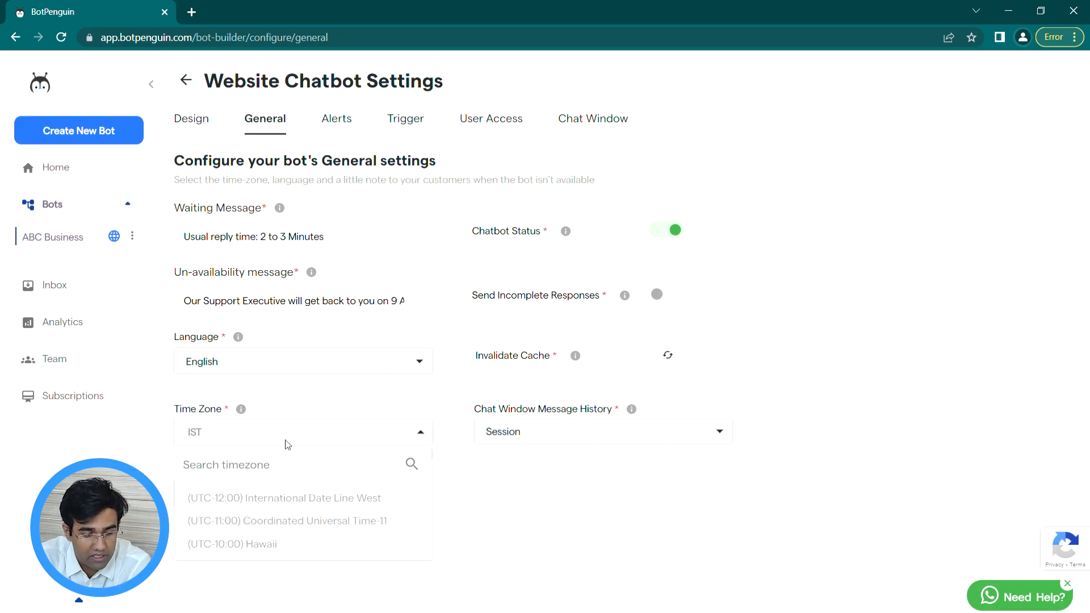
click(312, 433)
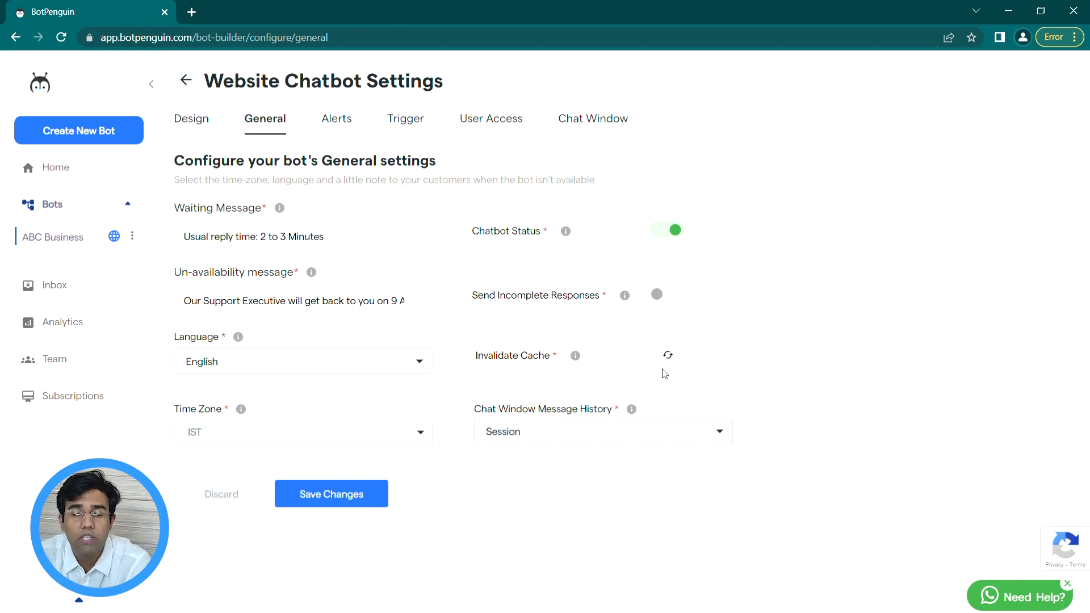
click(350, 126)
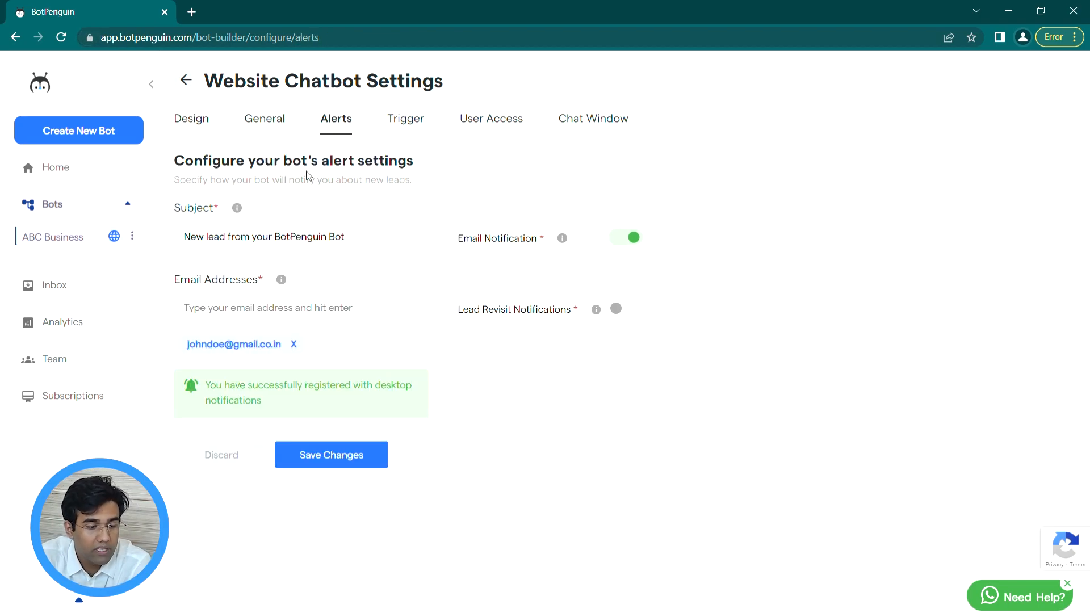
Step: Inspect the alert subject, Lead Revisit Notifications (left off) and email addresses, then go to Trigger
click(360, 241)
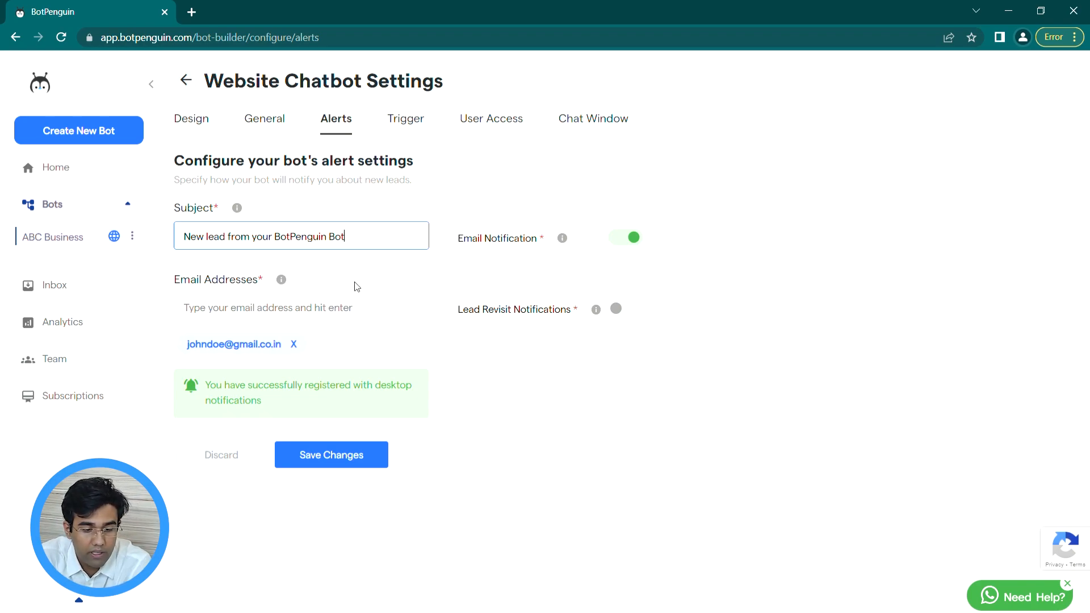
click(635, 316)
click(635, 315)
click(322, 315)
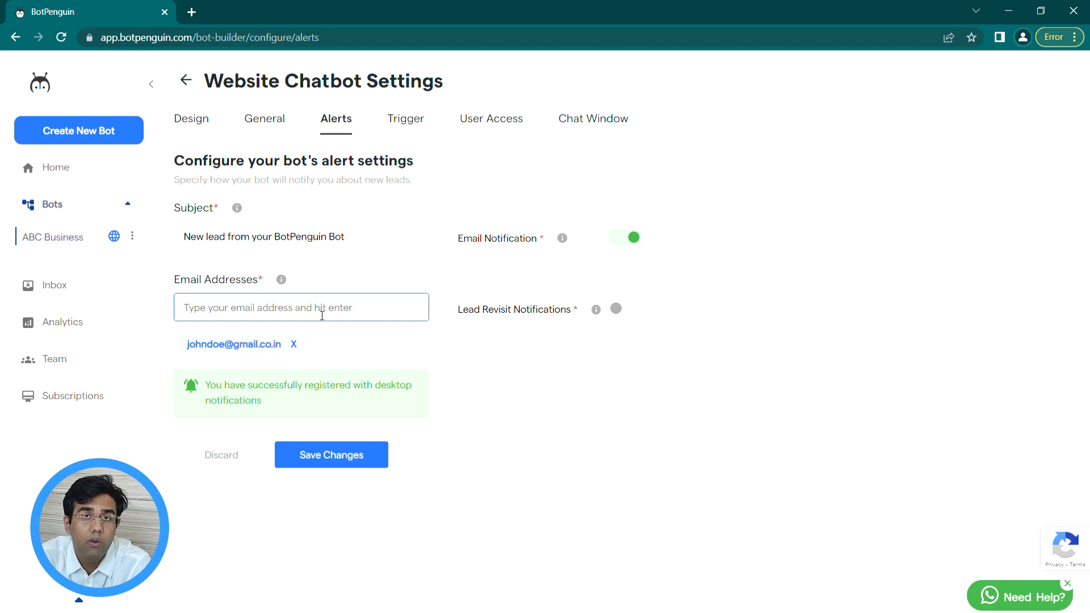
click(405, 120)
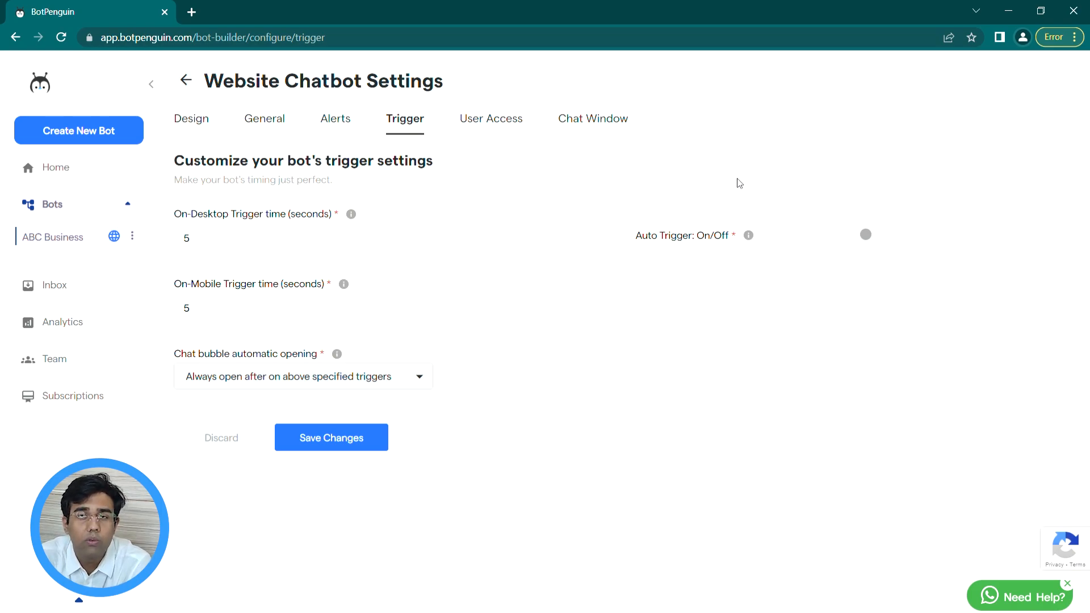
Step: Review the desktop trigger timing, leaving Auto Trigger off and chat bubble opening unchanged
click(299, 240)
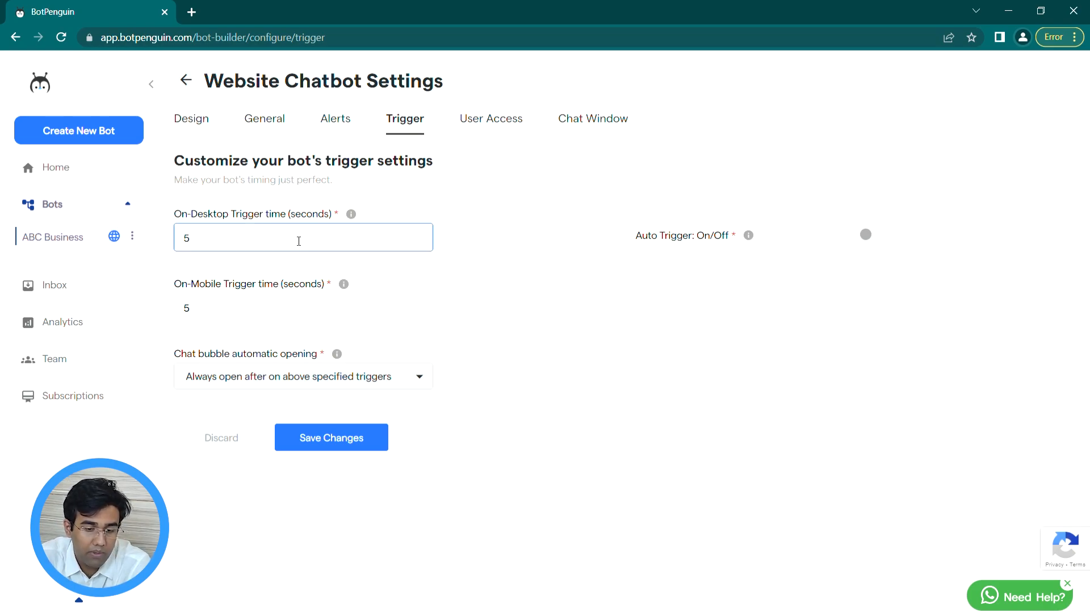
click(892, 234)
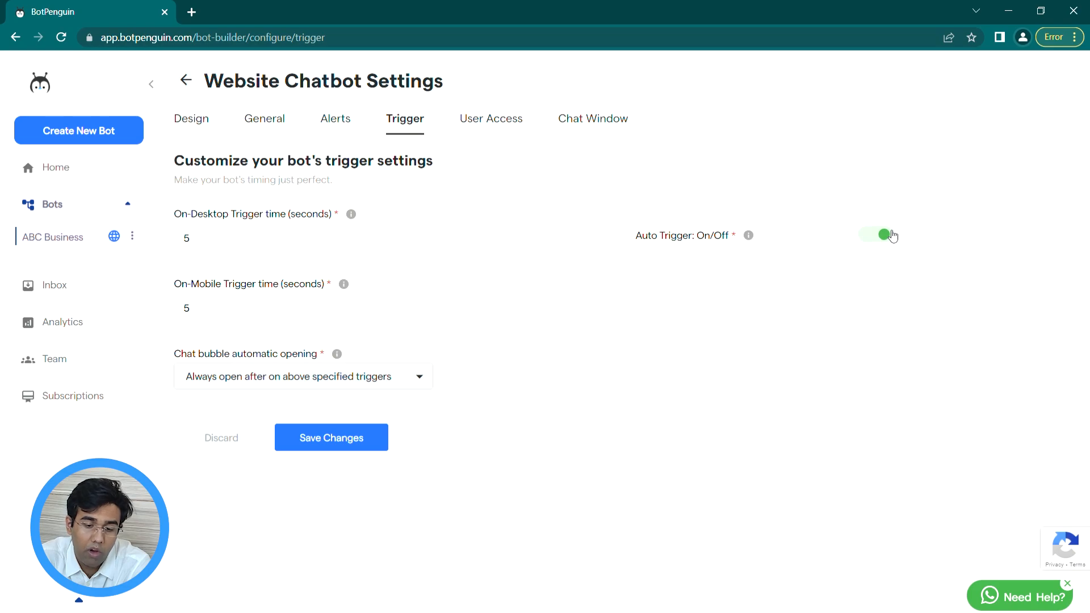
click(892, 234)
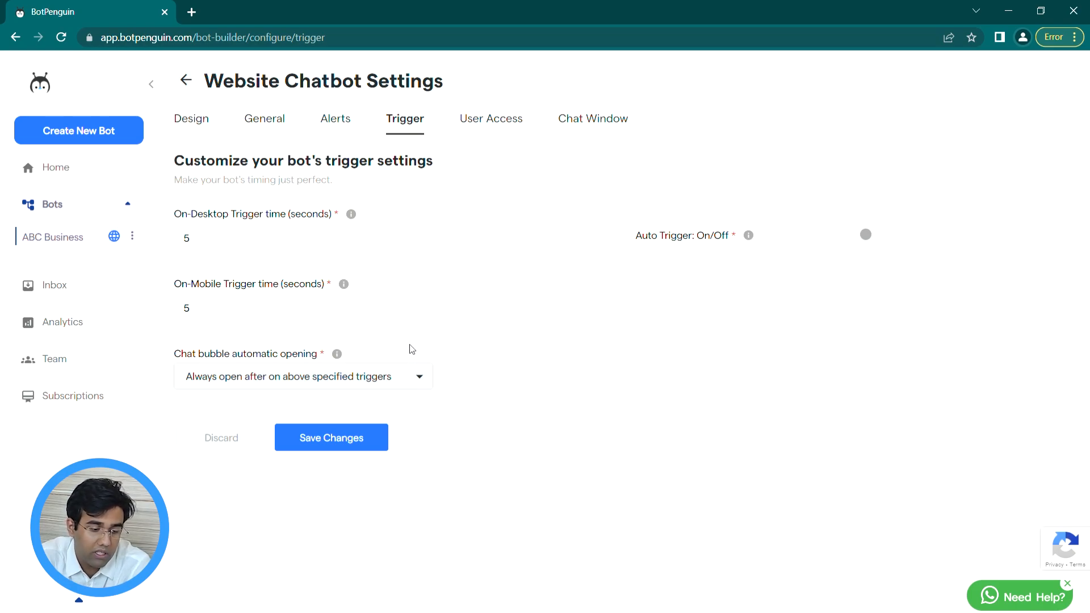
click(381, 370)
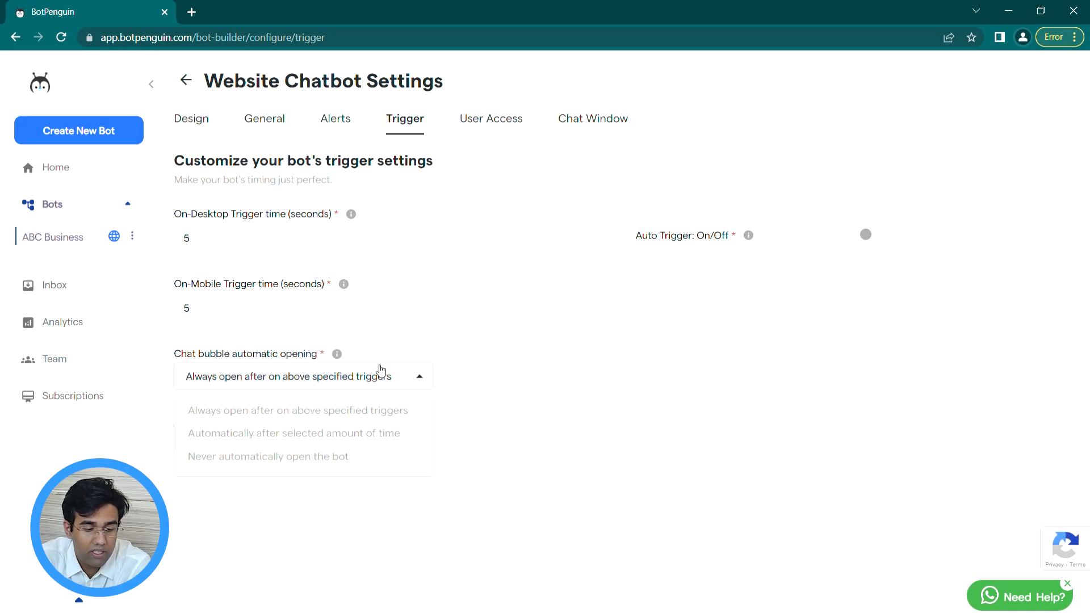
click(381, 371)
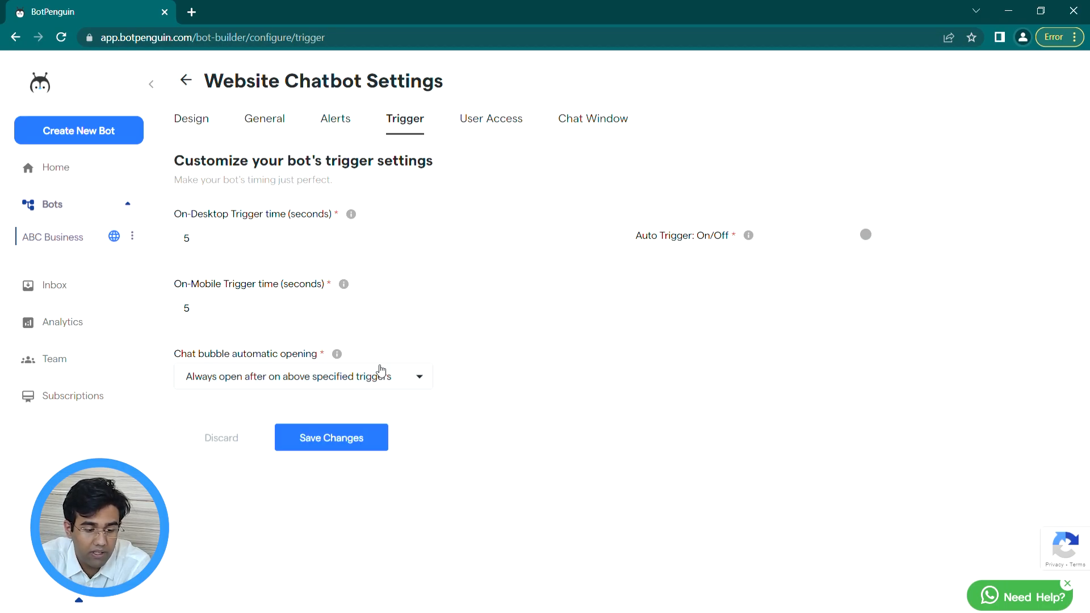
click(492, 120)
click(391, 244)
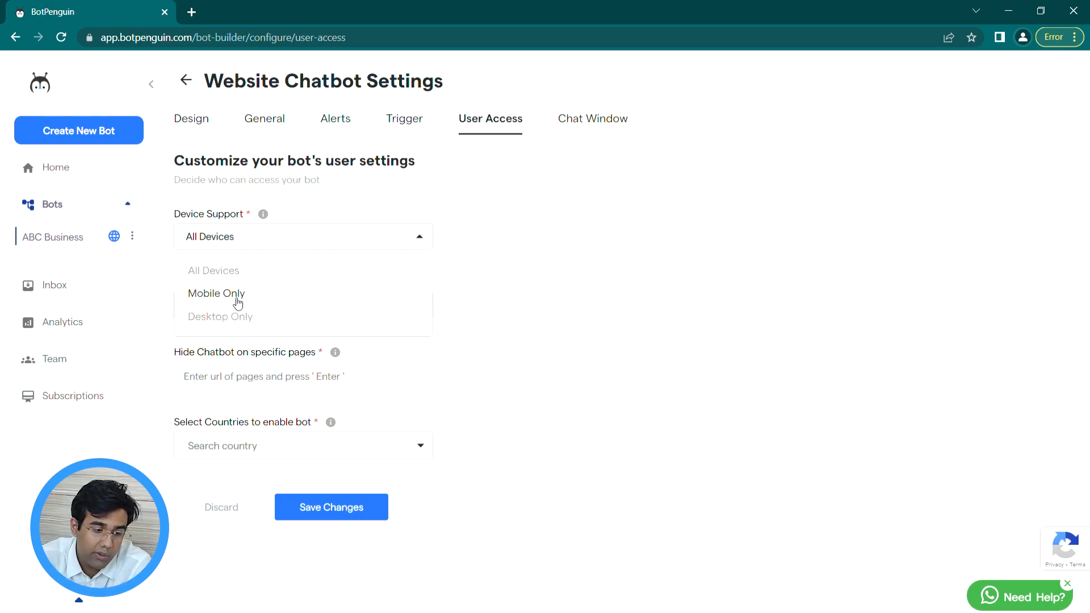
click(269, 295)
click(260, 246)
click(215, 316)
click(237, 244)
click(218, 269)
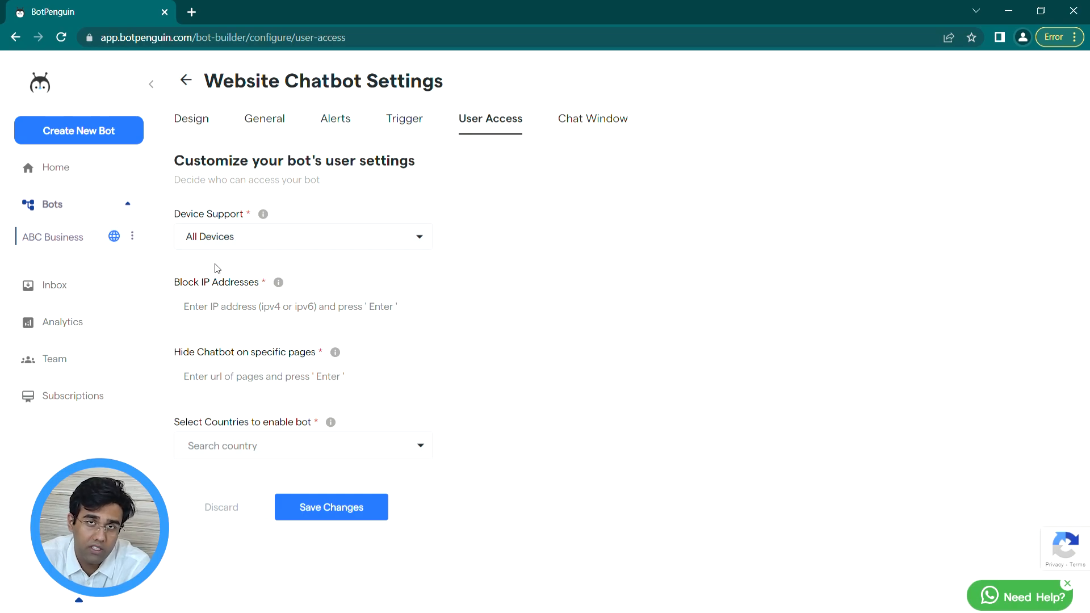
click(236, 305)
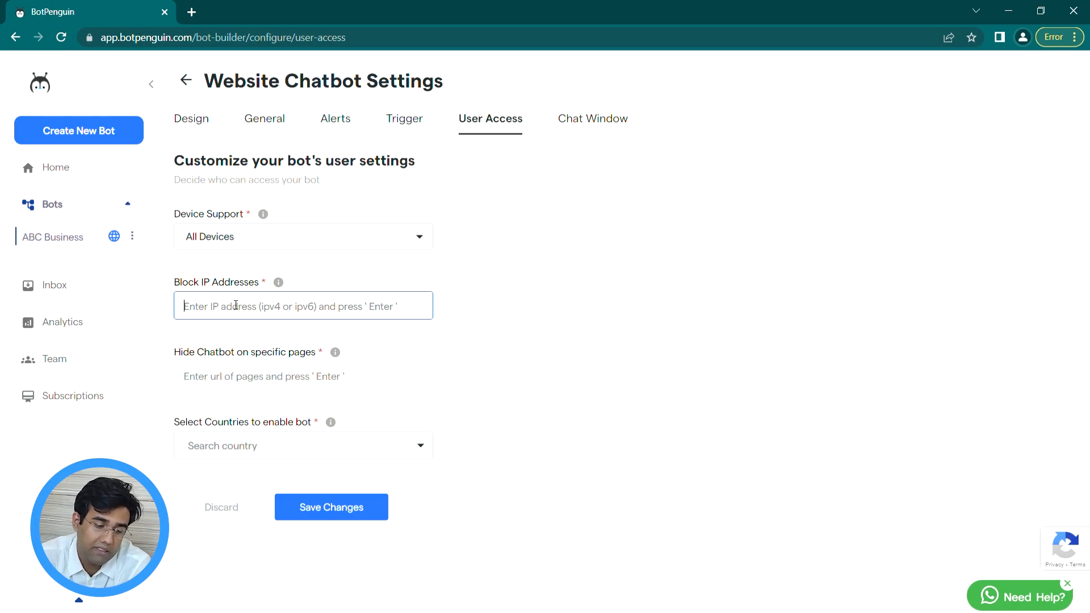
click(240, 376)
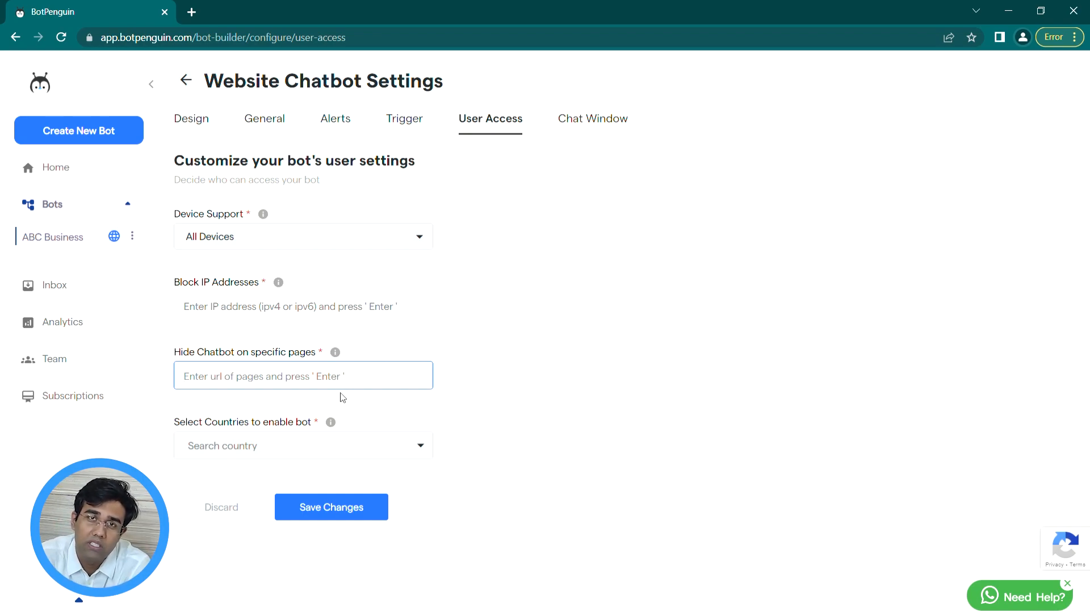
click(348, 442)
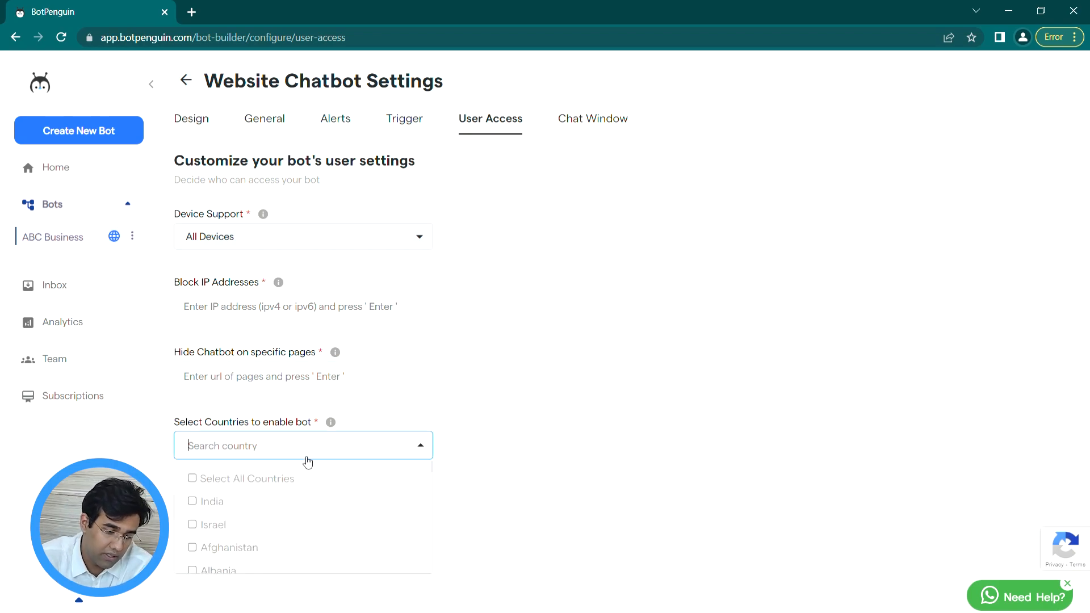
click(280, 479)
click(280, 479)
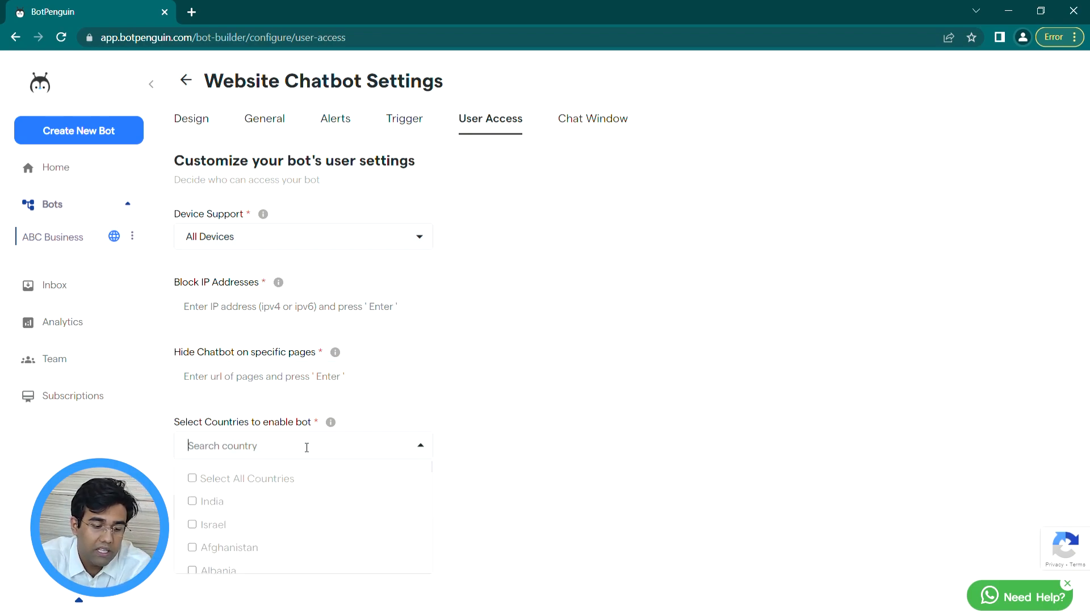
click(305, 445)
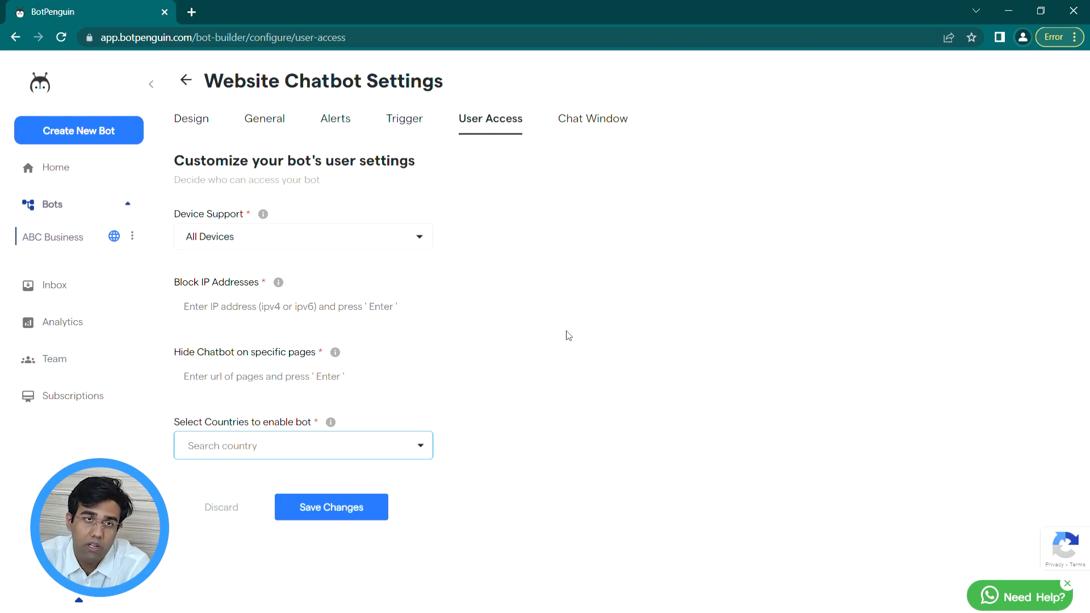
click(632, 123)
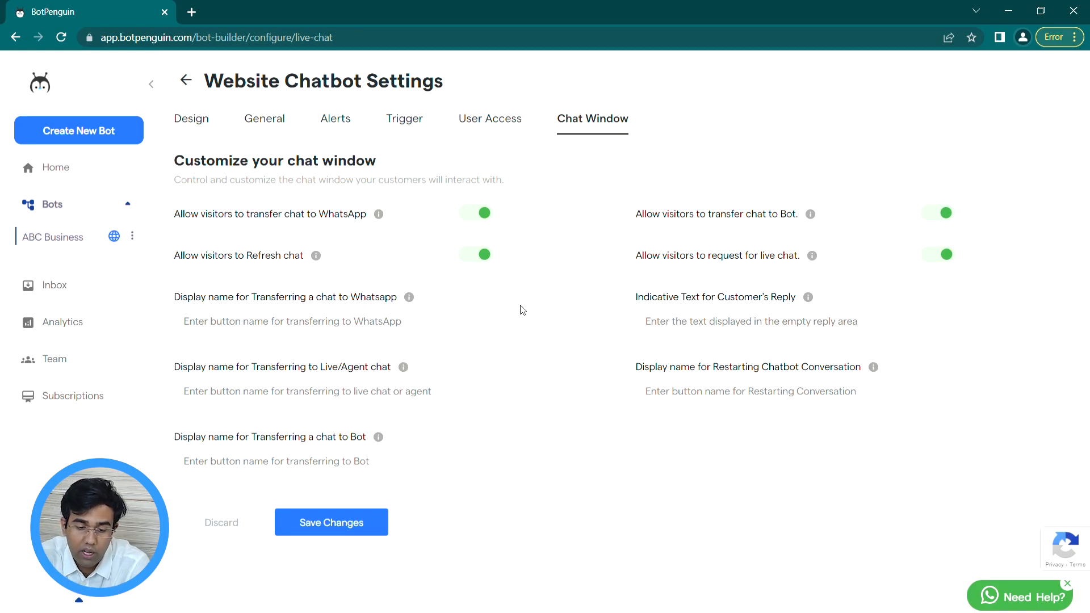
Step: Check the transfer and restart display-name fields and the reply placeholder, leaving them blank
click(417, 333)
click(435, 394)
click(423, 460)
click(702, 393)
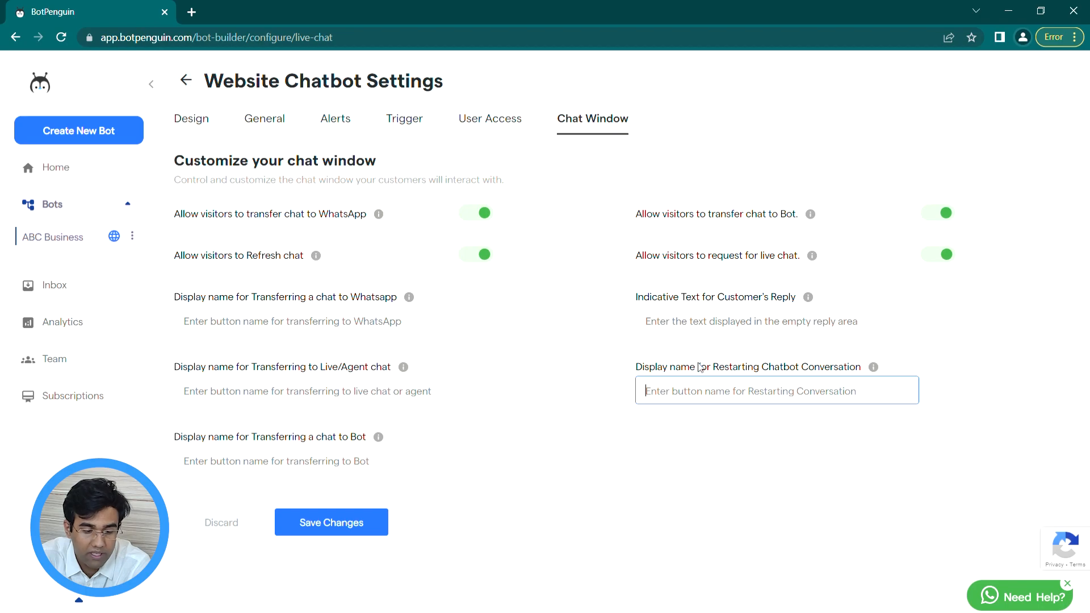
click(645, 326)
Step: Toggle the WhatsApp transfer, chat refresh and transfer-to-bot permissions off and back on
click(483, 215)
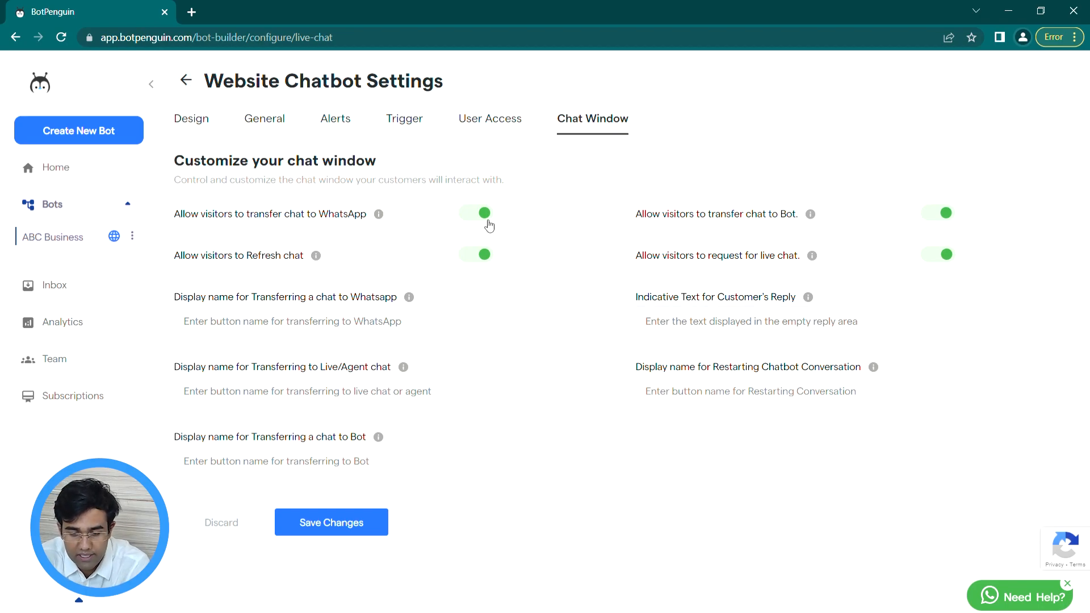
click(482, 215)
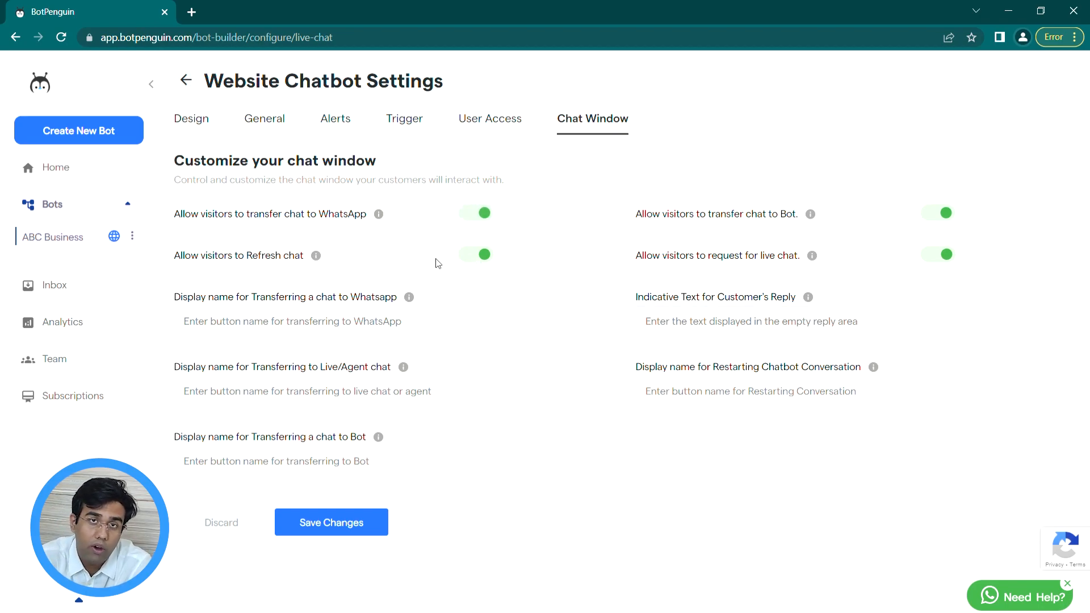
click(478, 262)
click(477, 265)
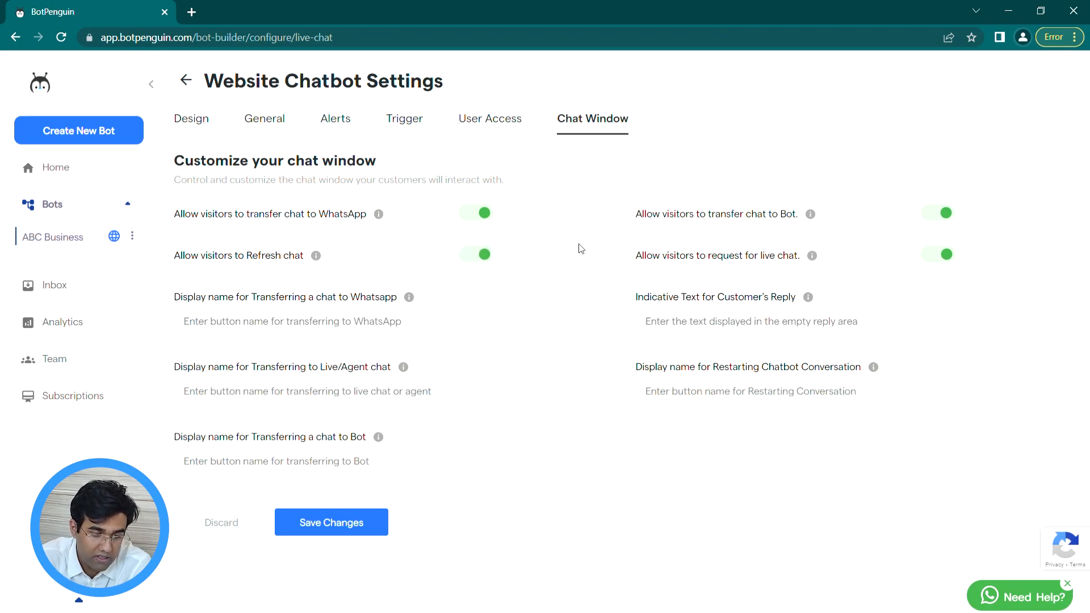
click(939, 219)
click(941, 221)
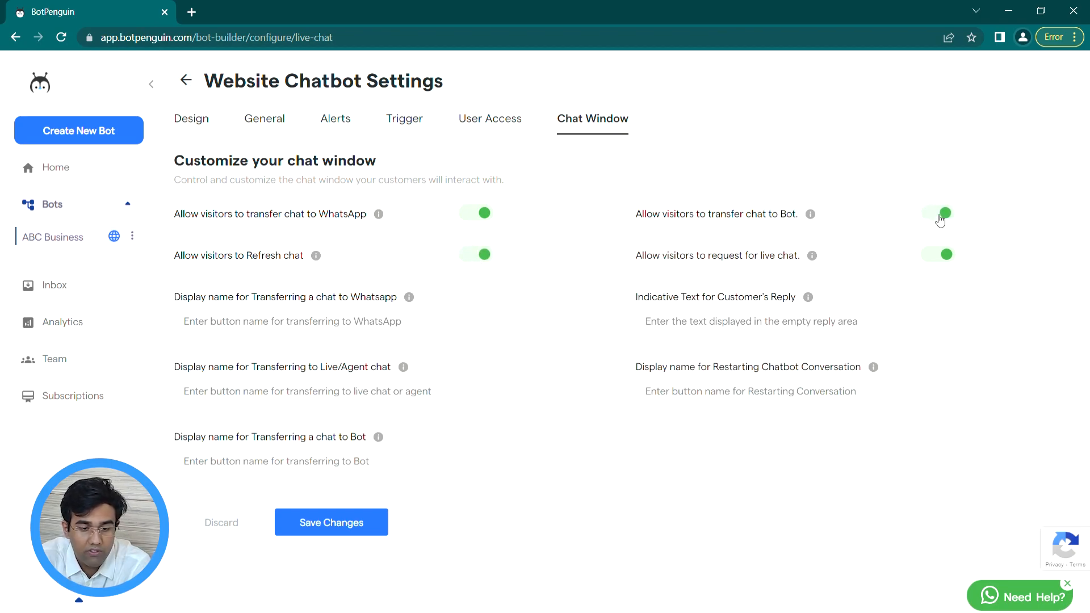
Step: In the Inbox, clear the chat list filter, view the NA chat, and discard the new chat request
click(85, 283)
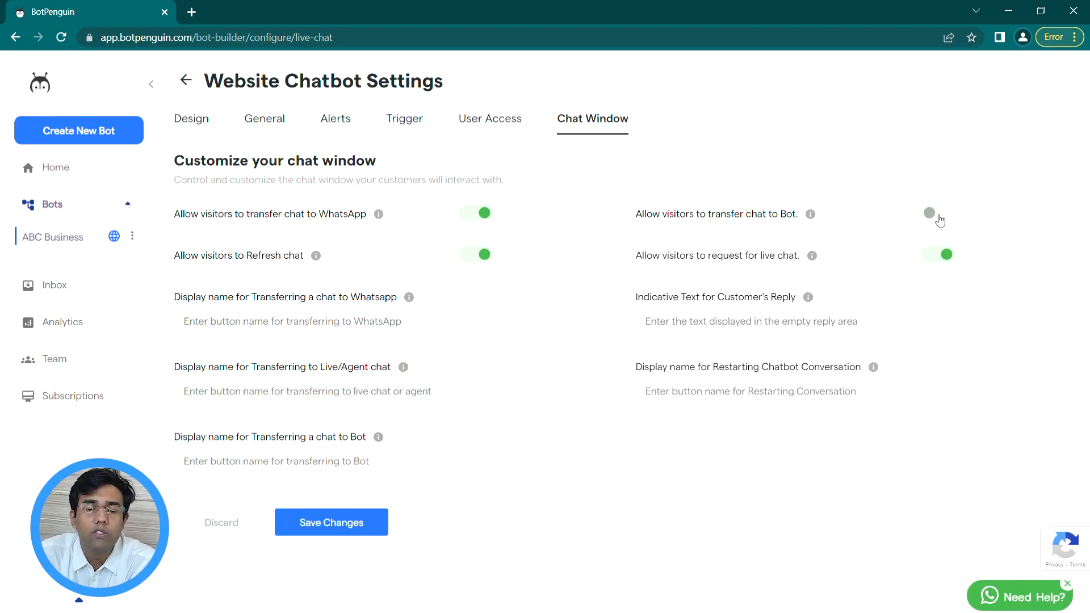
click(938, 214)
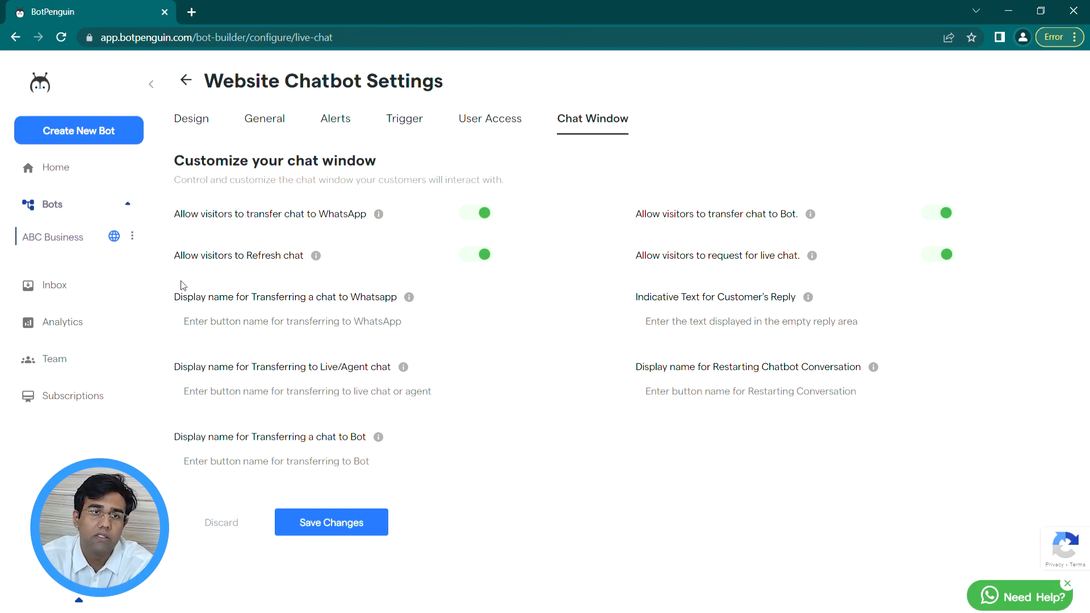
click(85, 283)
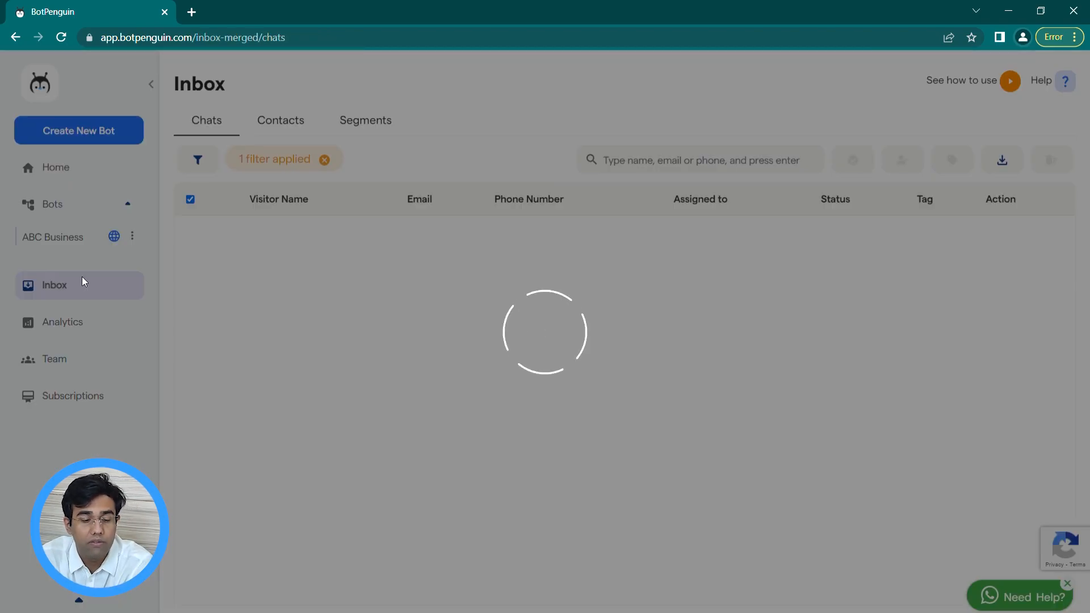
click(325, 161)
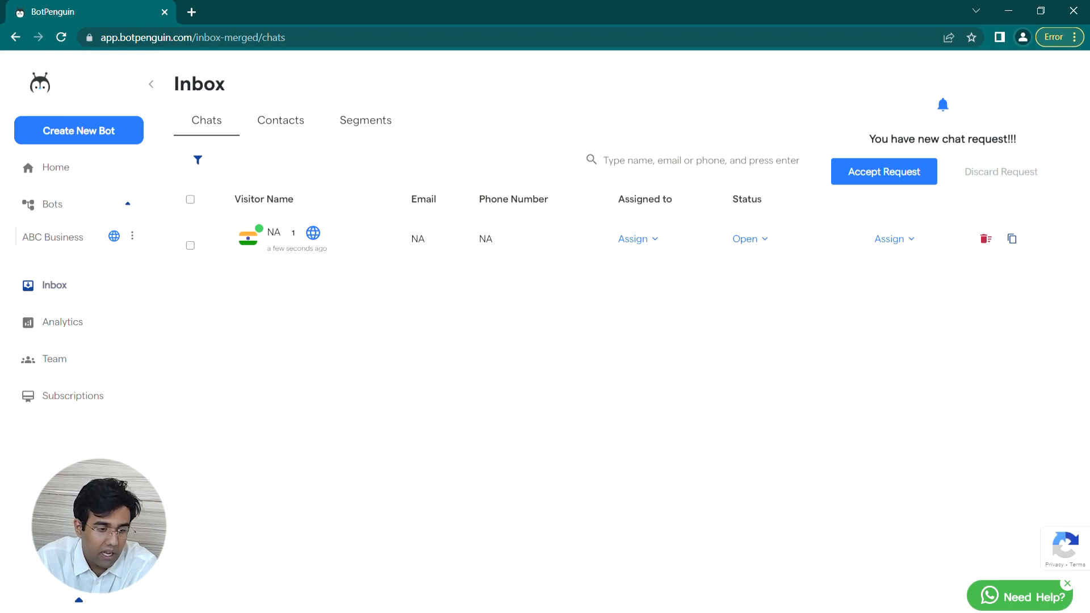
click(349, 255)
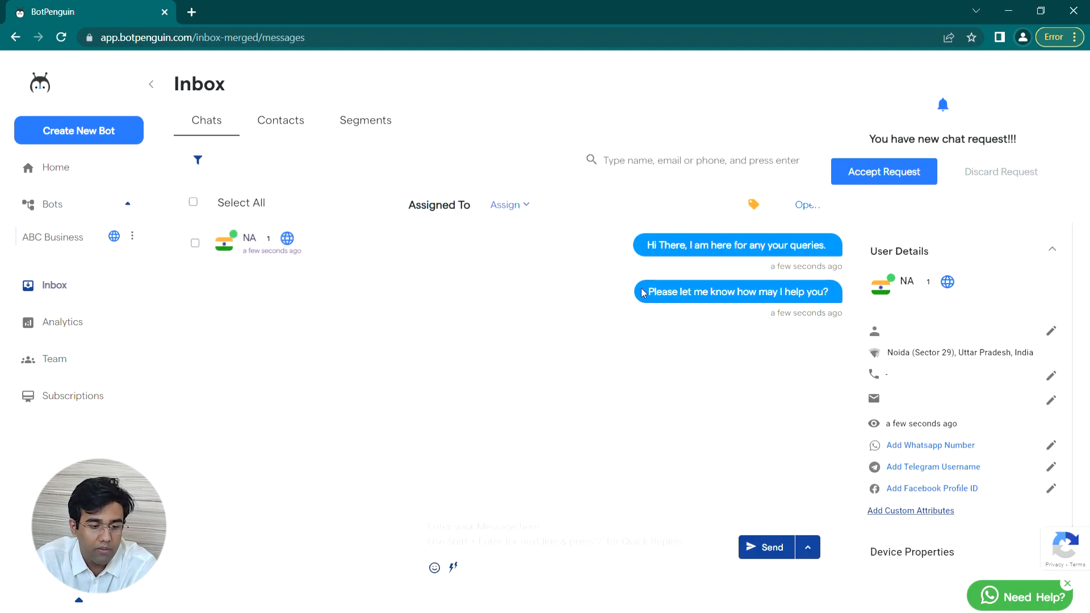
click(214, 121)
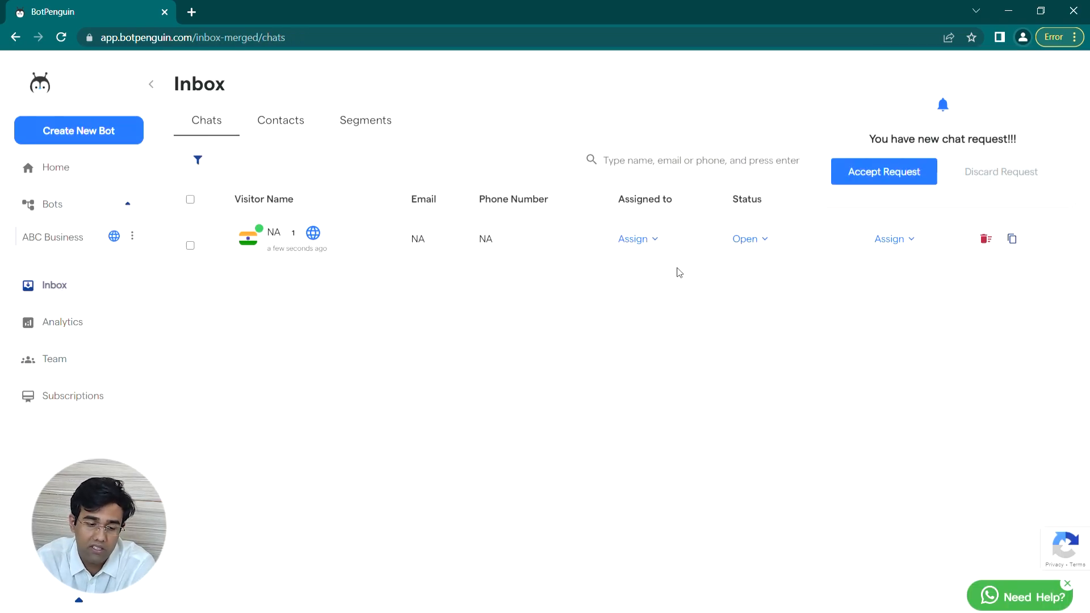
click(983, 178)
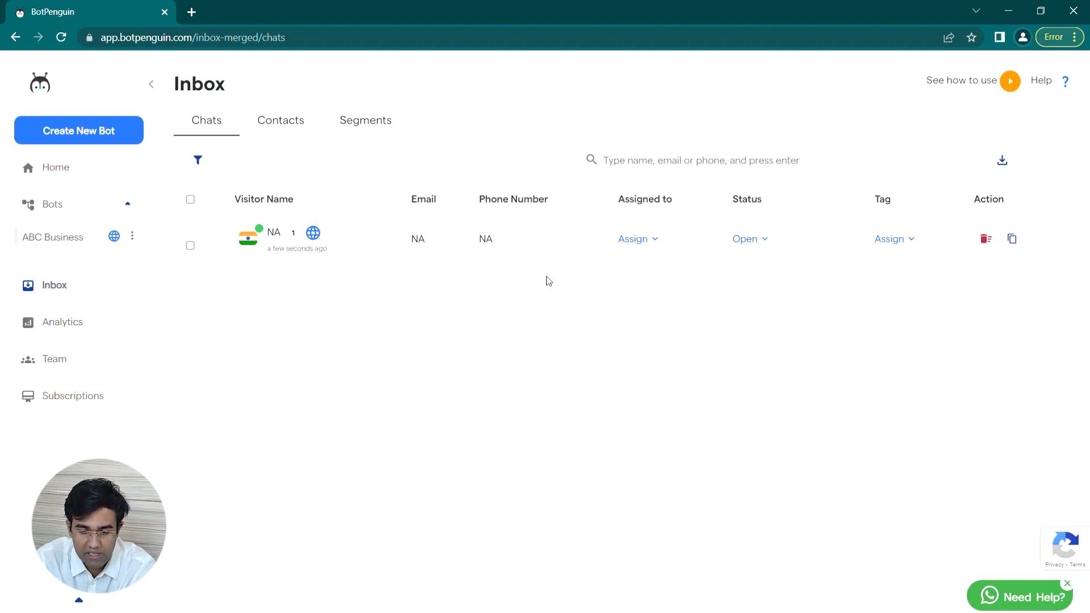
Step: Send 'HI there, welcome' in the NA visitor's chat and return to the chat list
click(548, 248)
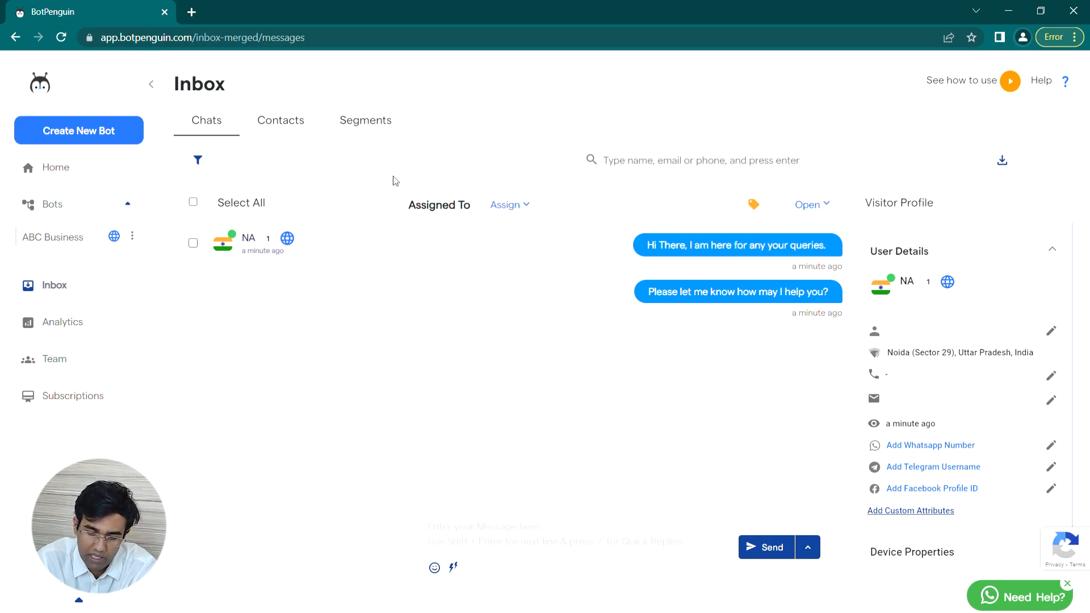
click(225, 125)
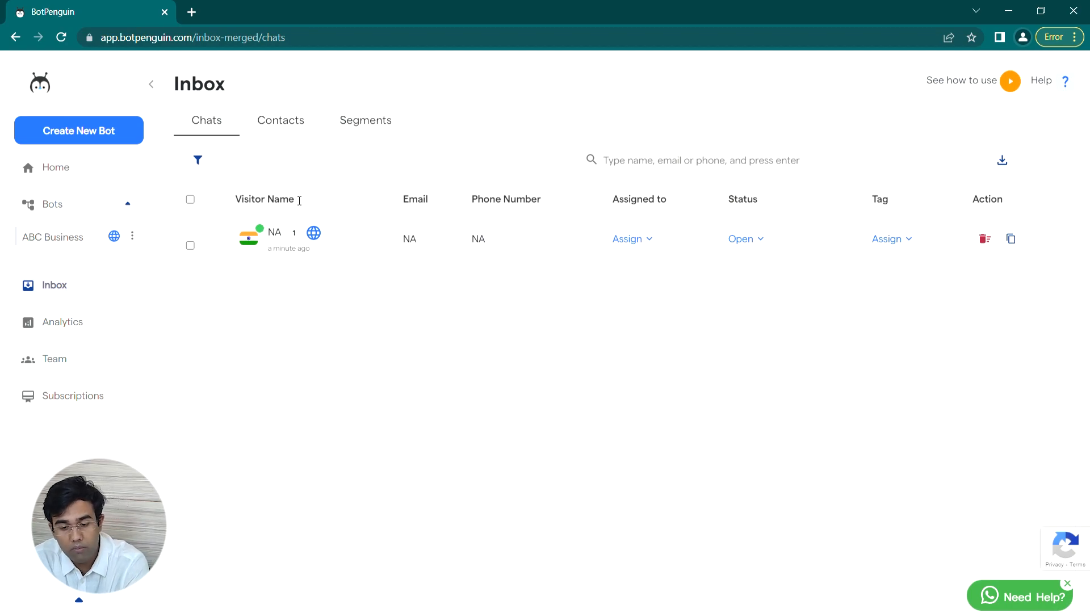
click(341, 241)
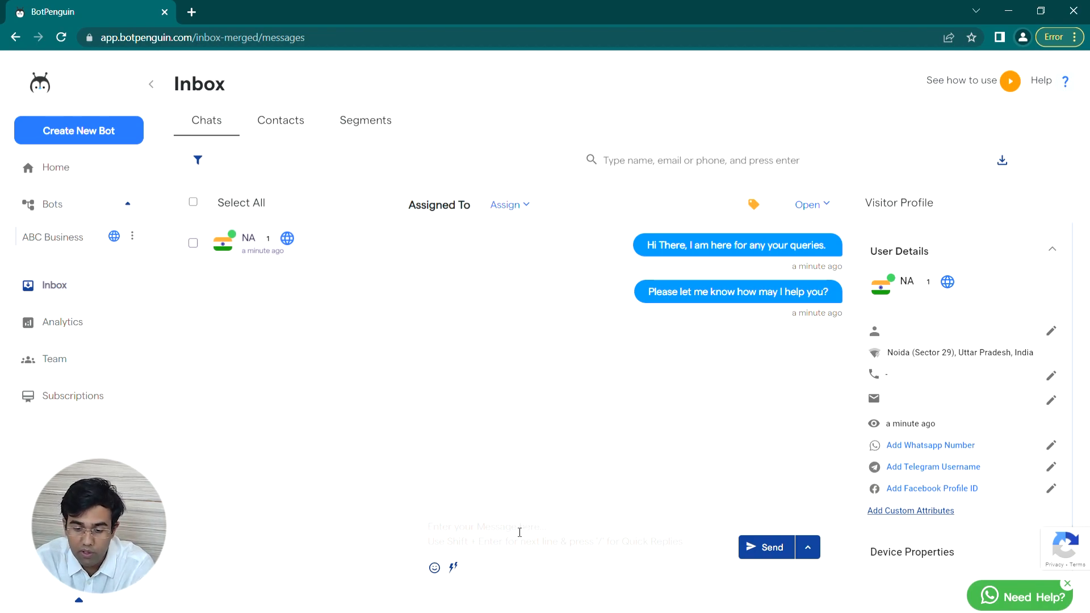
text(HI t)
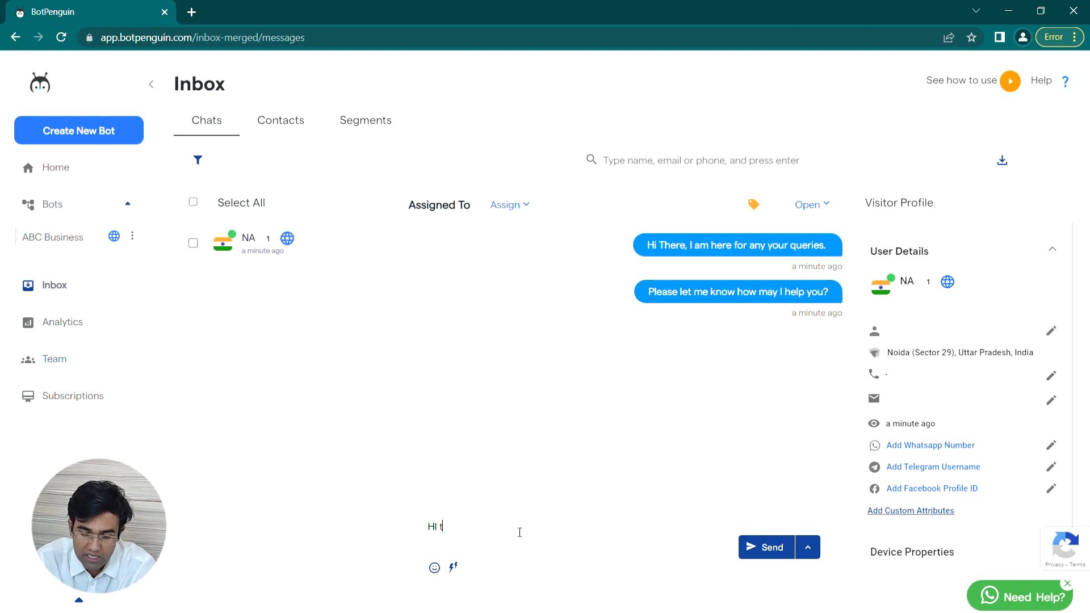
text(here)
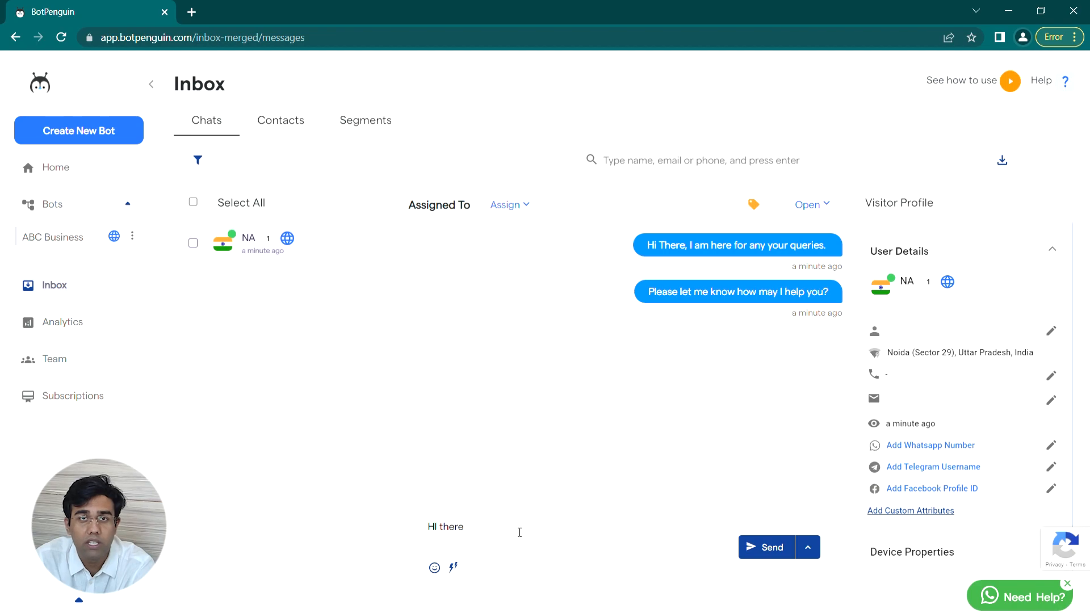
text(, wel)
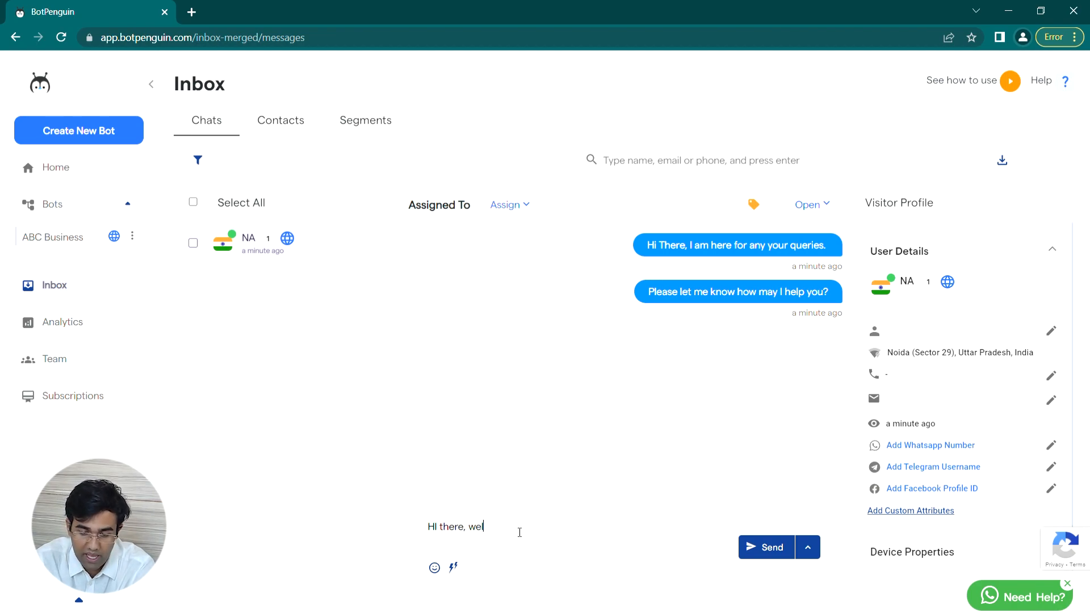
text(come)
key(Return)
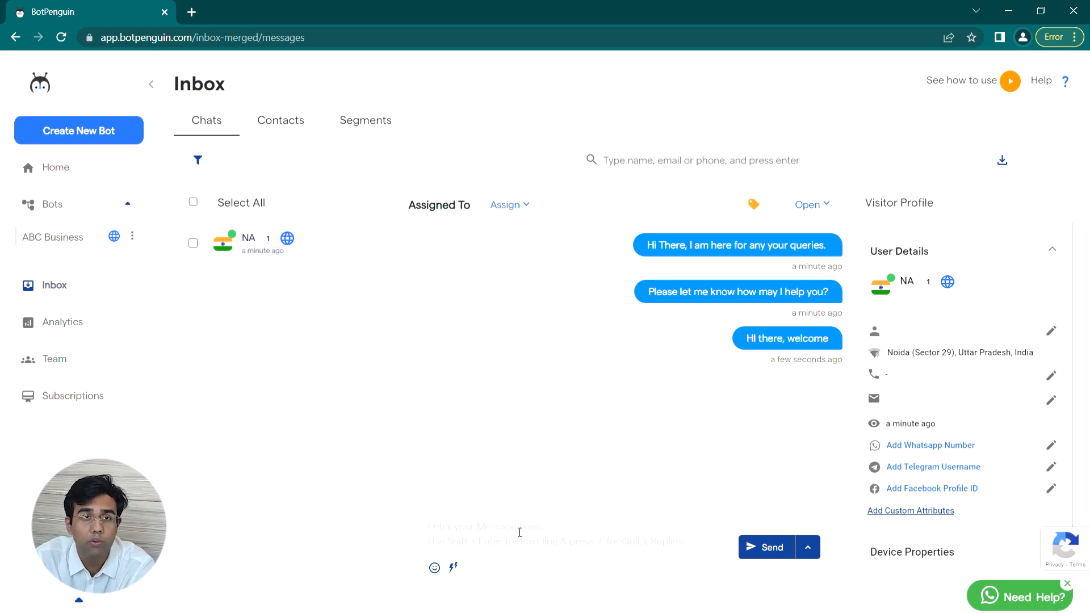
click(210, 117)
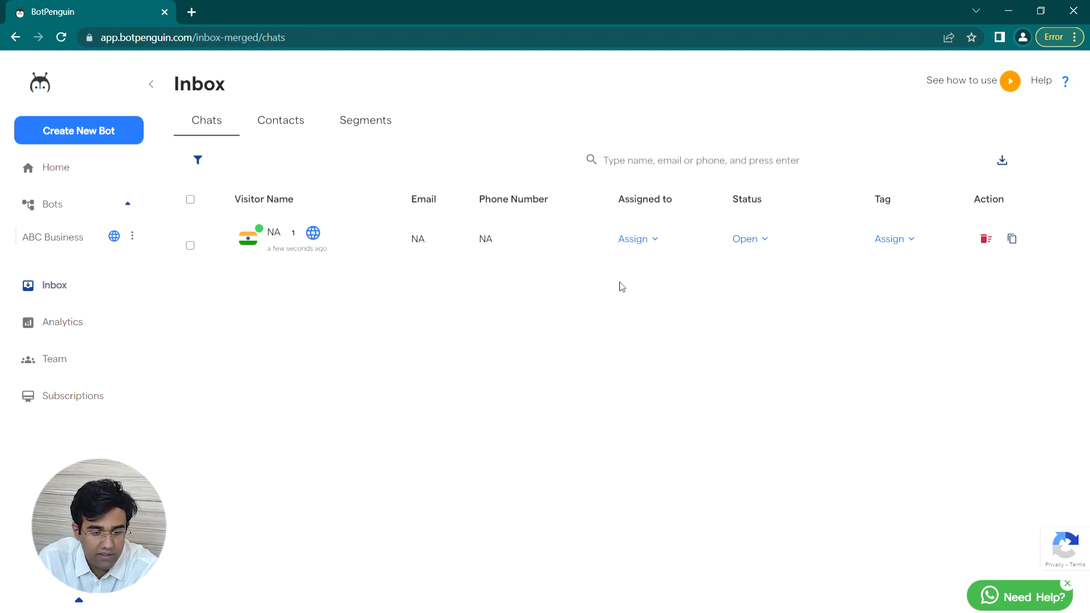
Step: Assign the chat to the only listed agent and set its status to Inprogress, leaving tags empty
click(659, 243)
click(651, 295)
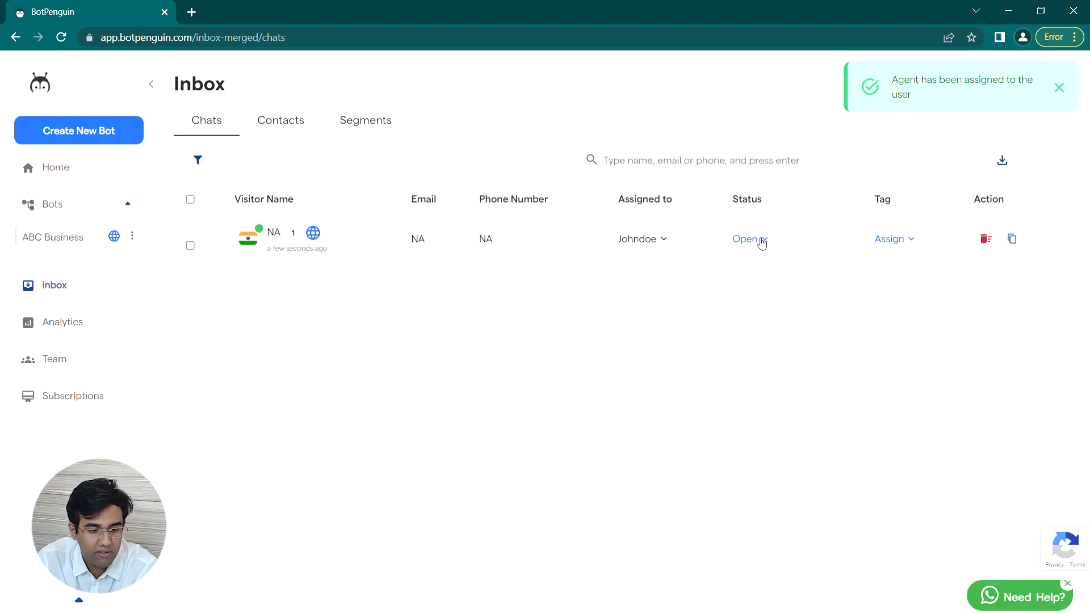
click(761, 241)
click(751, 321)
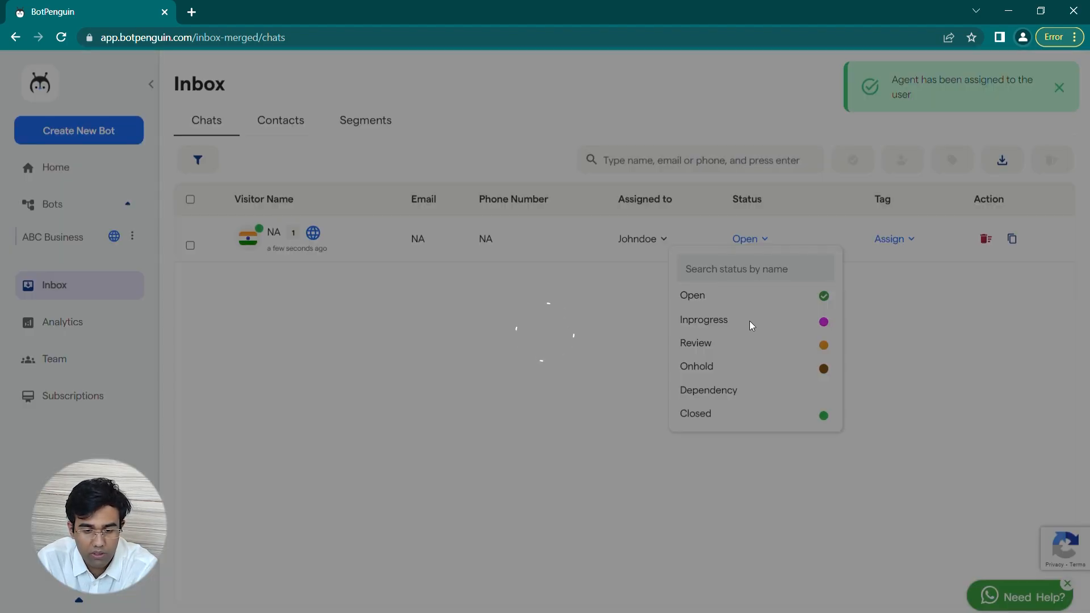
click(897, 241)
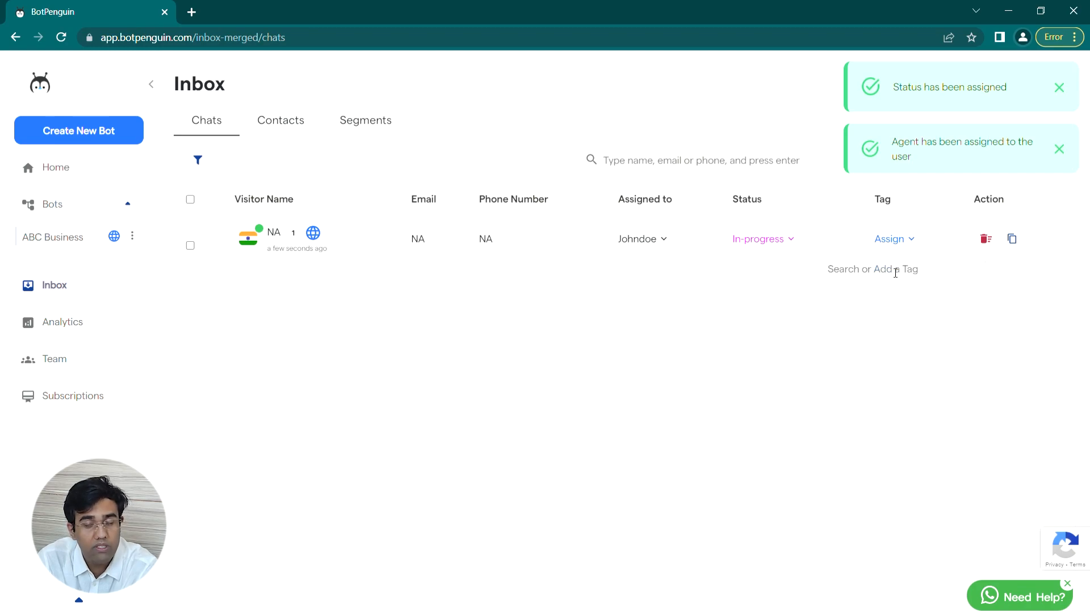
click(882, 305)
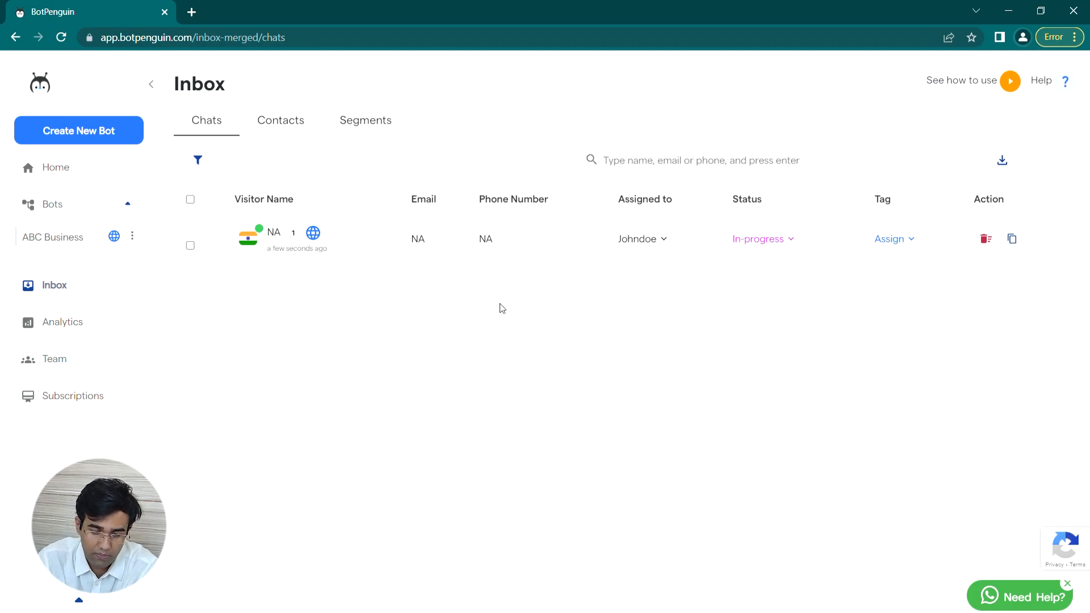
Step: Filter contacts by the ABC Business bot, Inprogress, Review and Onhold statuses, and the assigned agent
click(283, 120)
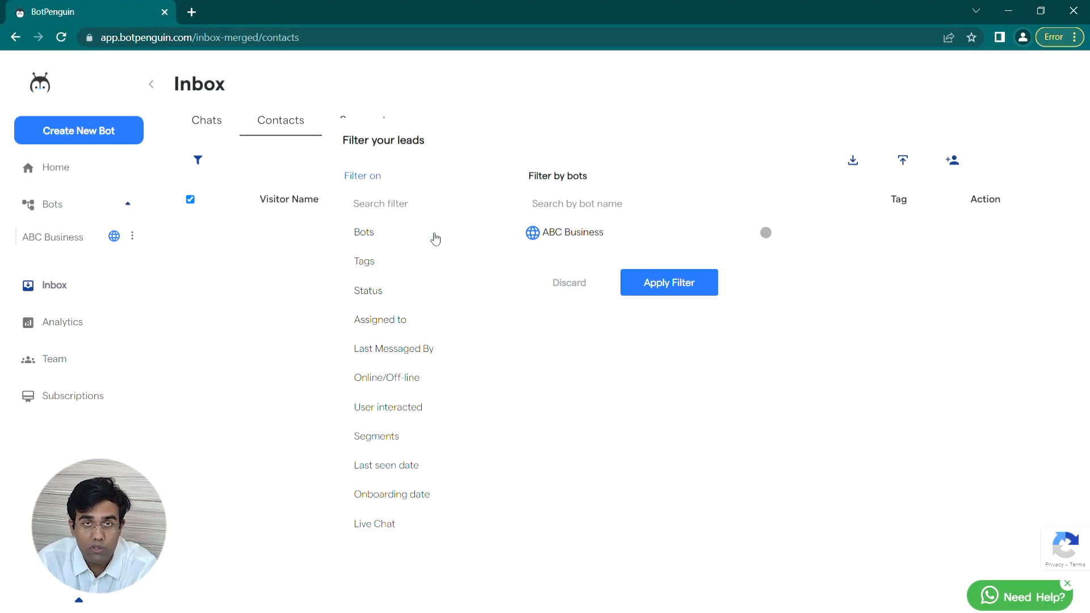
click(785, 235)
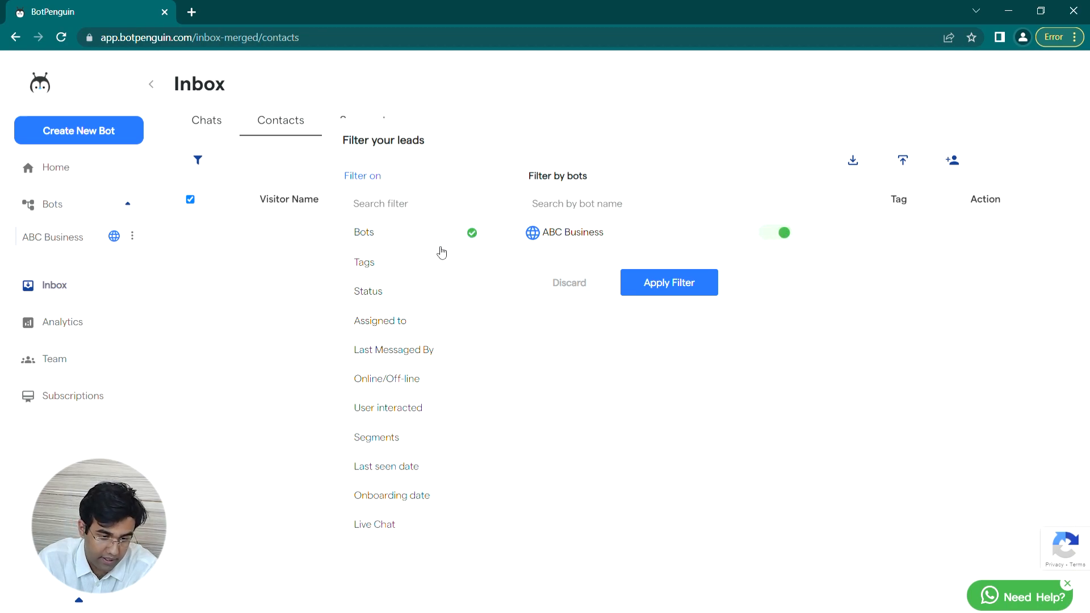
click(408, 263)
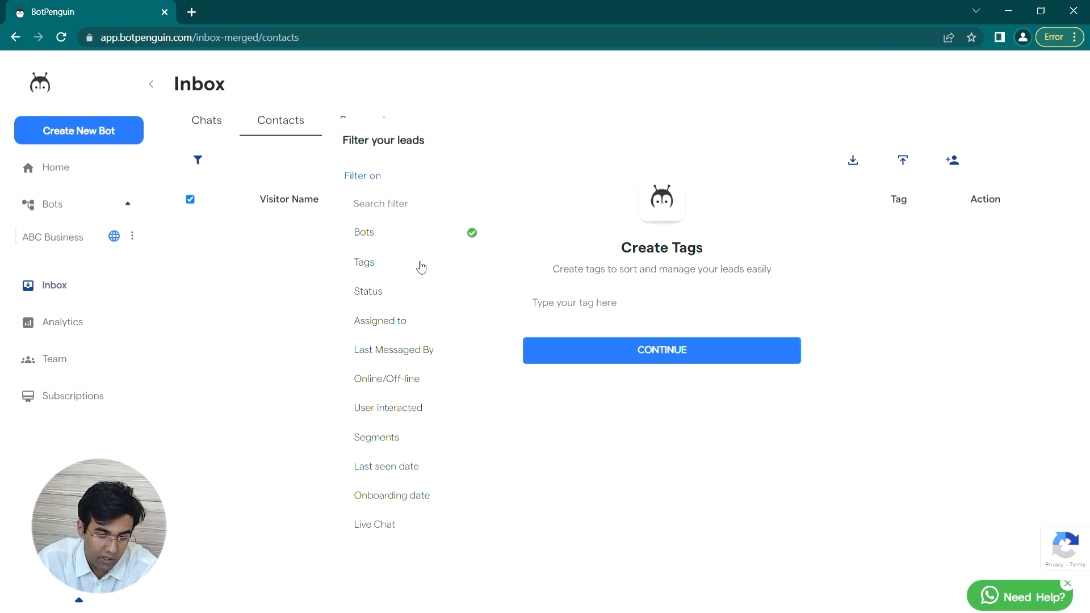
click(444, 292)
click(779, 236)
click(778, 263)
click(782, 293)
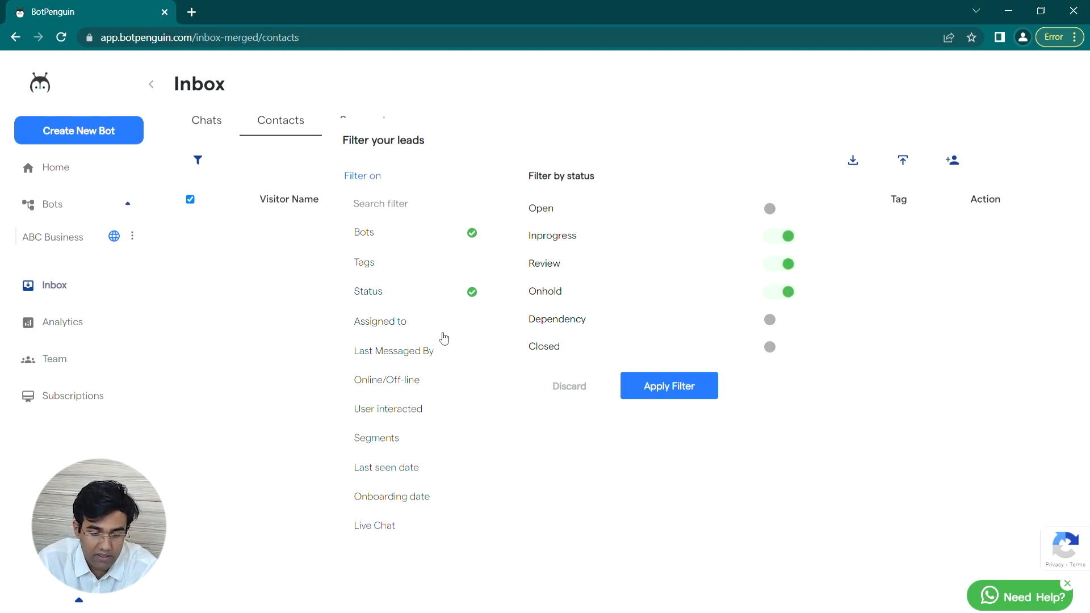
click(444, 338)
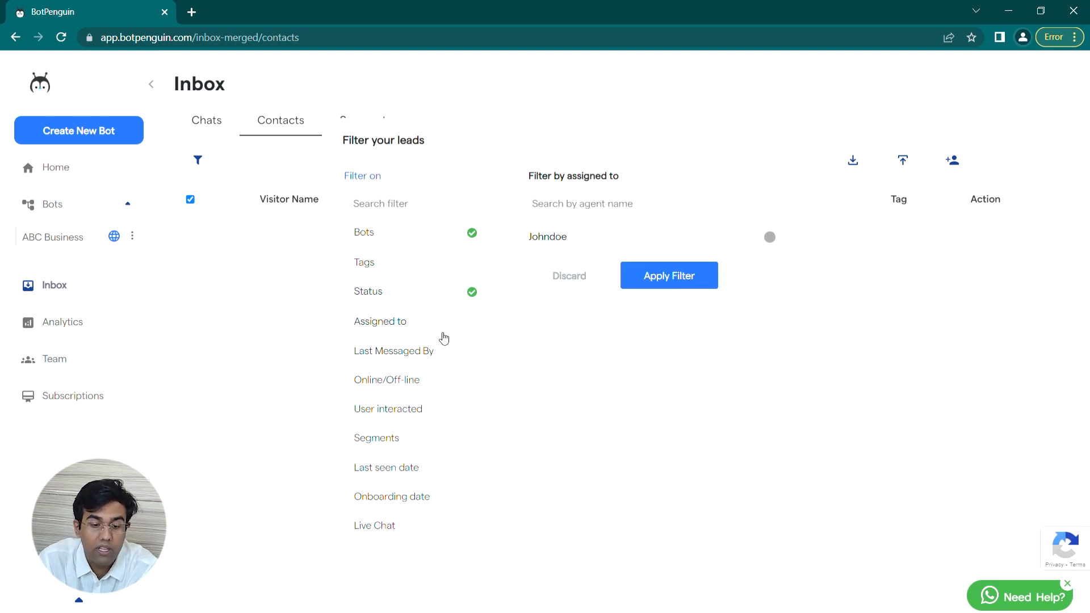
double_click(785, 249)
click(782, 239)
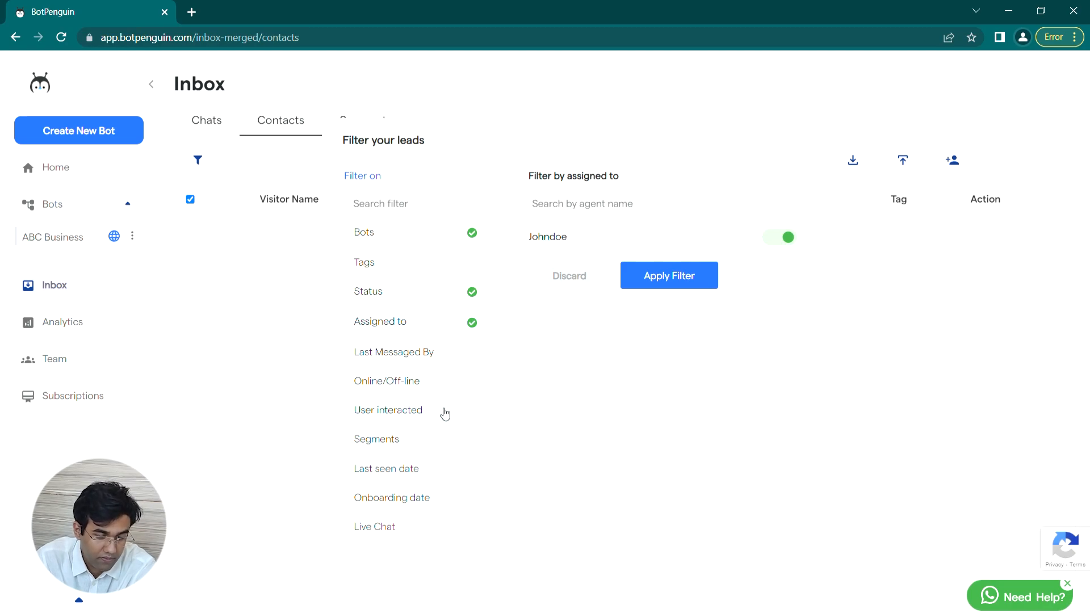
Step: Filter contacts last messaged by Bot or Agent, leaving the online/offline filter off
click(458, 365)
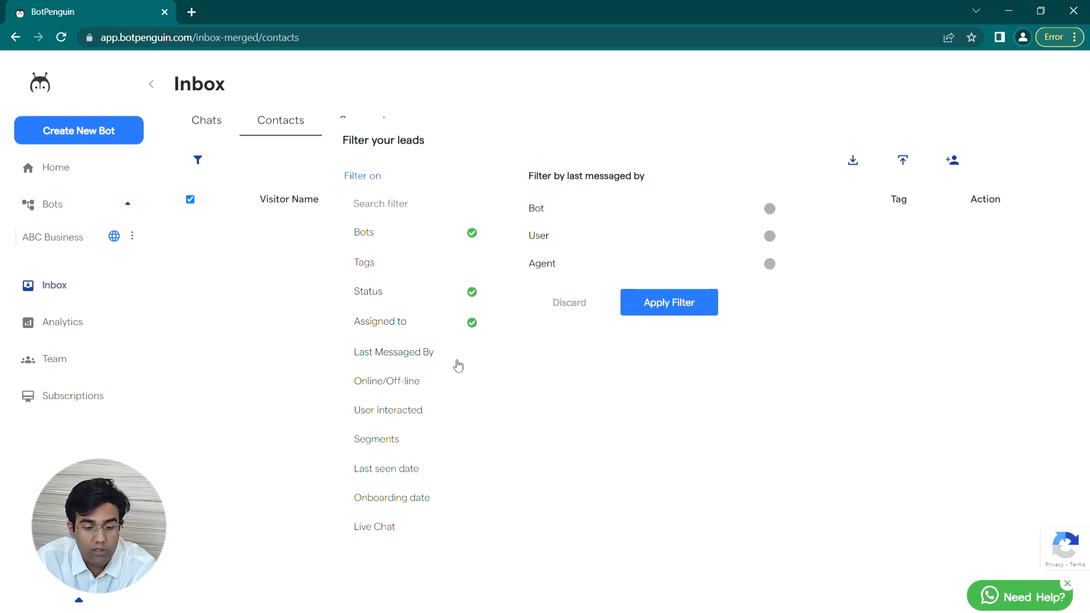
click(783, 208)
click(788, 263)
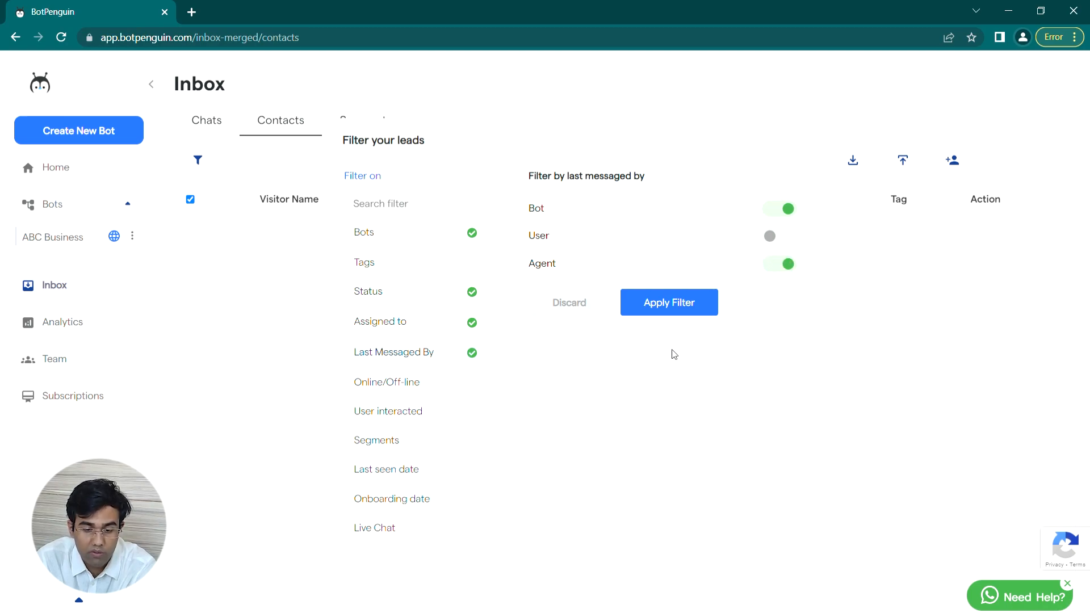
click(444, 397)
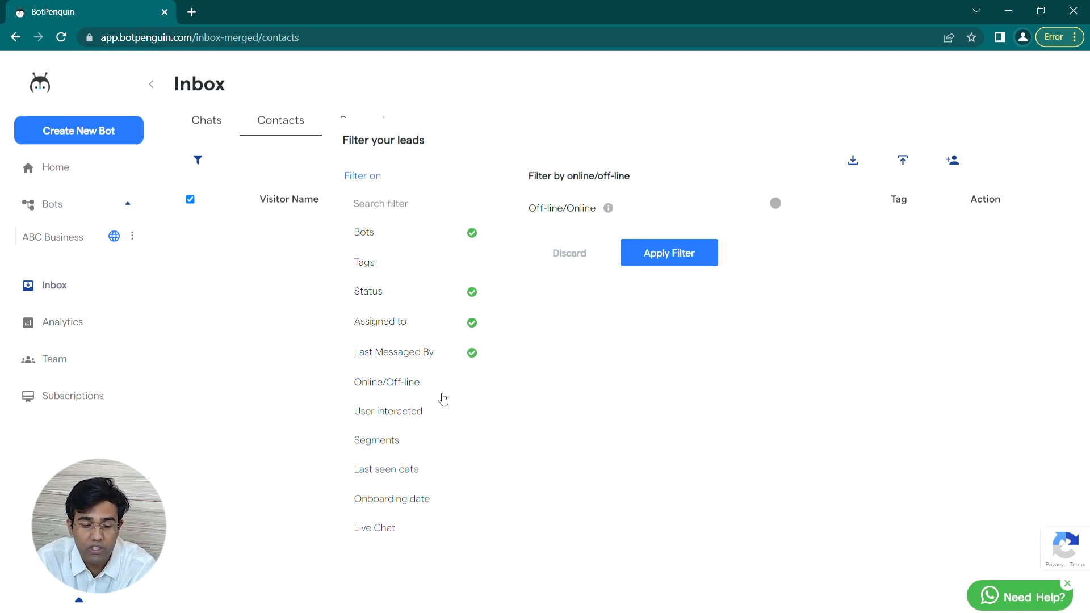
click(786, 204)
click(786, 205)
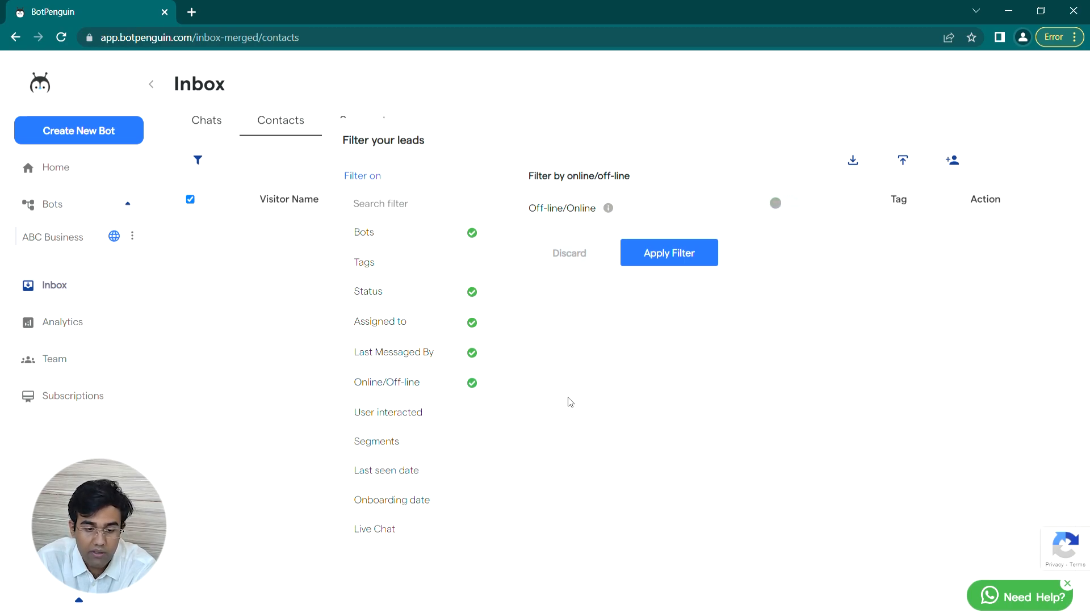
click(471, 425)
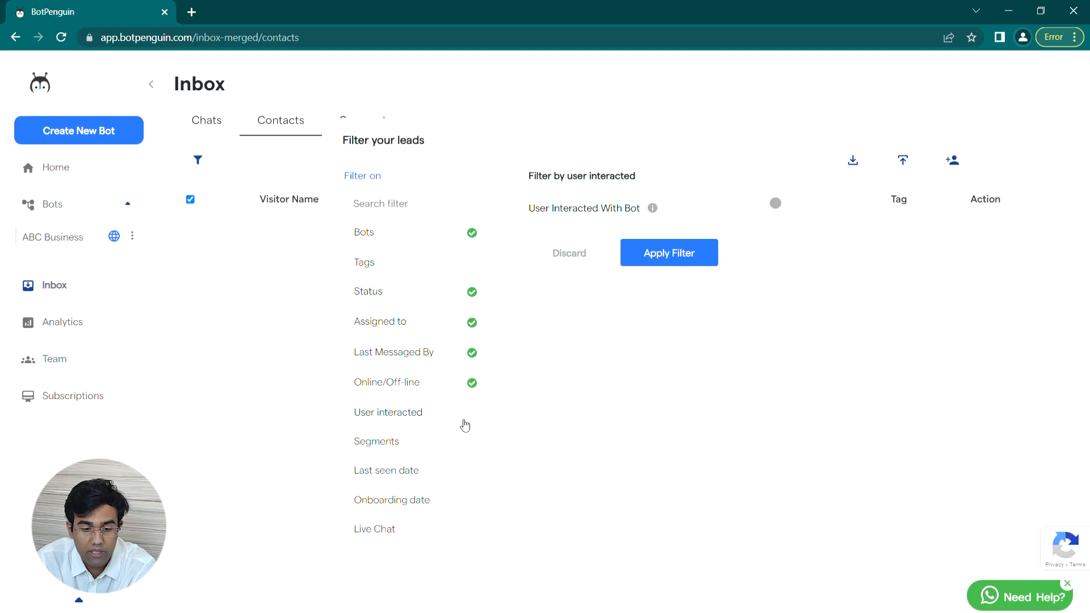
click(430, 444)
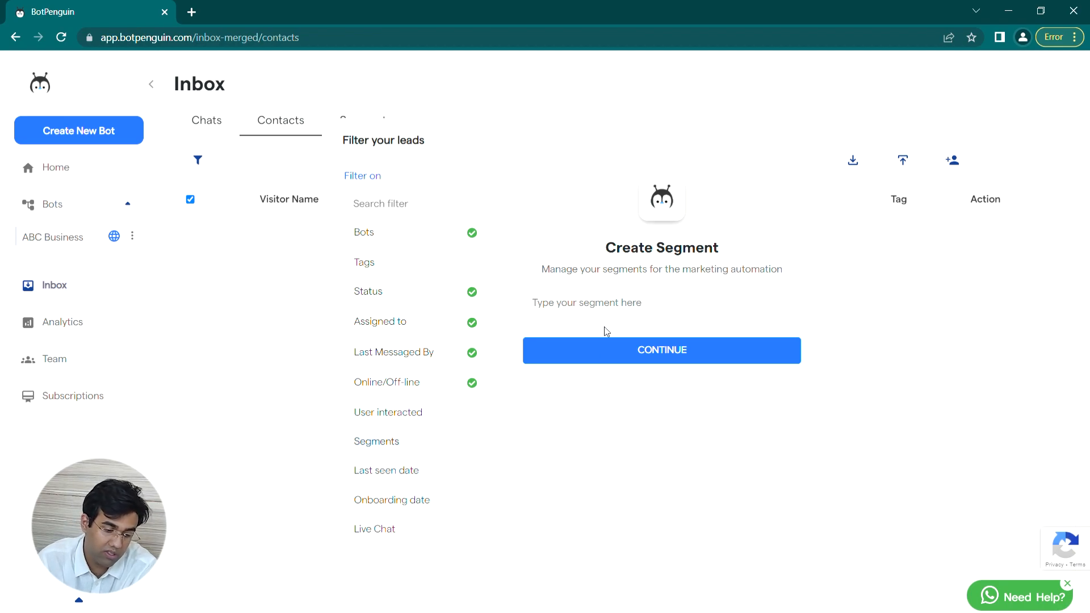
Step: Set the last-seen date range from 4/4/2023 to 4/7/2023
click(439, 468)
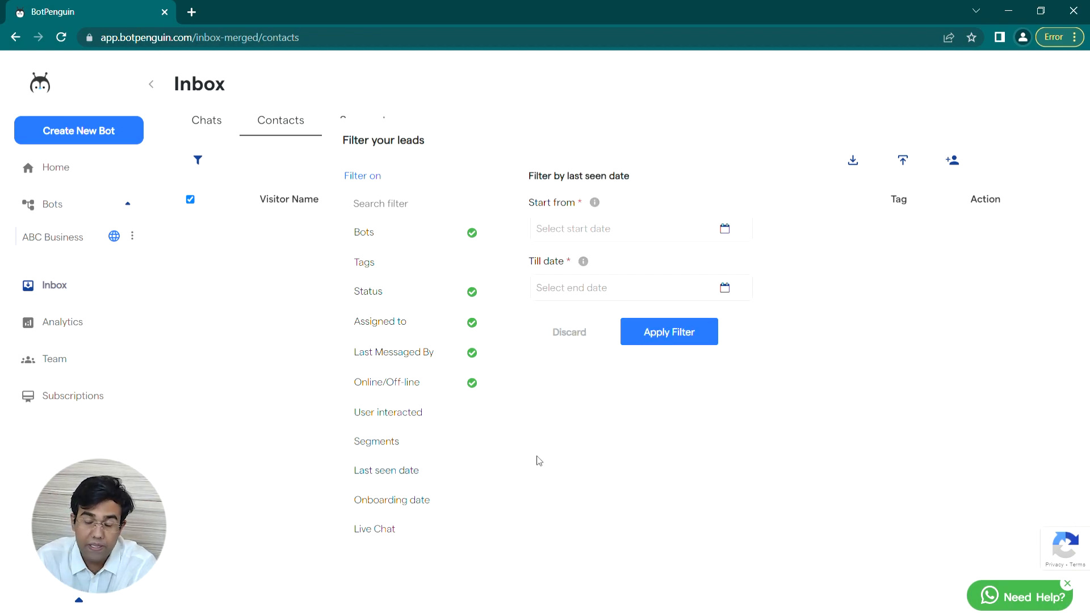
click(696, 228)
click(608, 341)
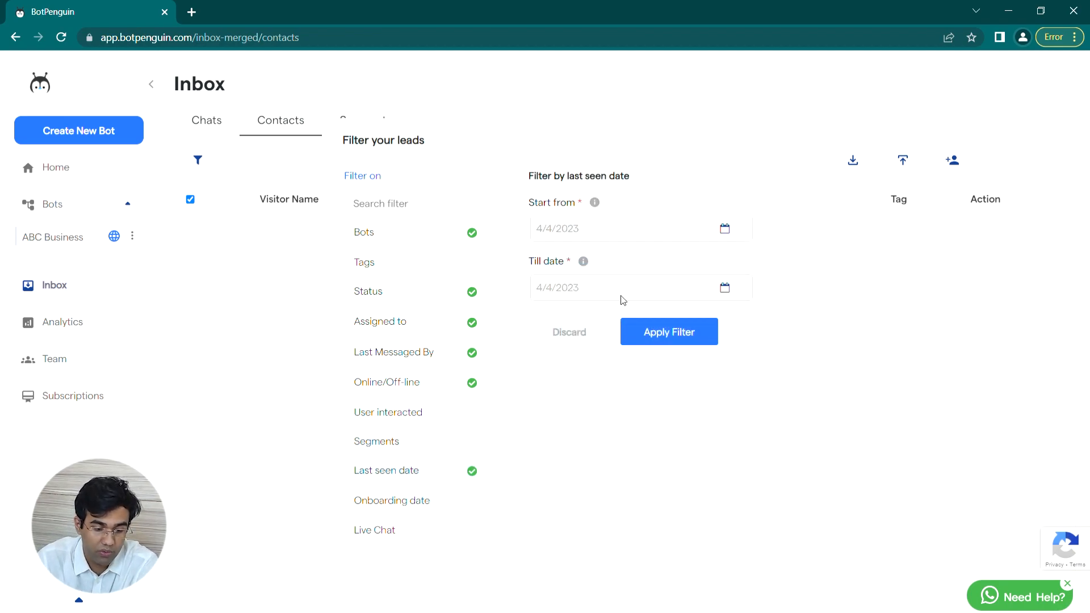
click(622, 293)
click(692, 399)
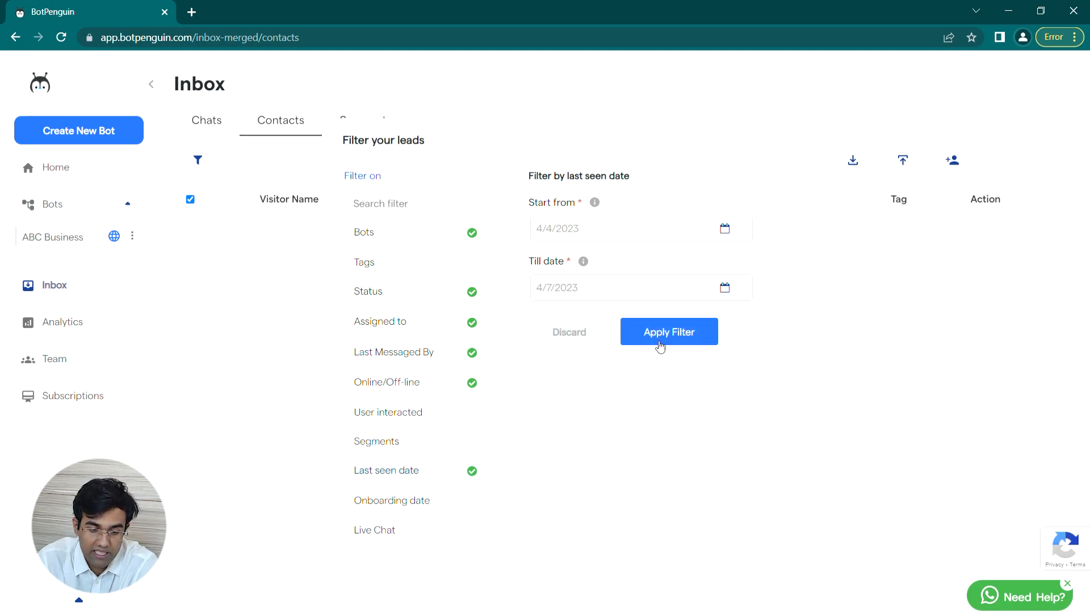
click(424, 502)
click(413, 528)
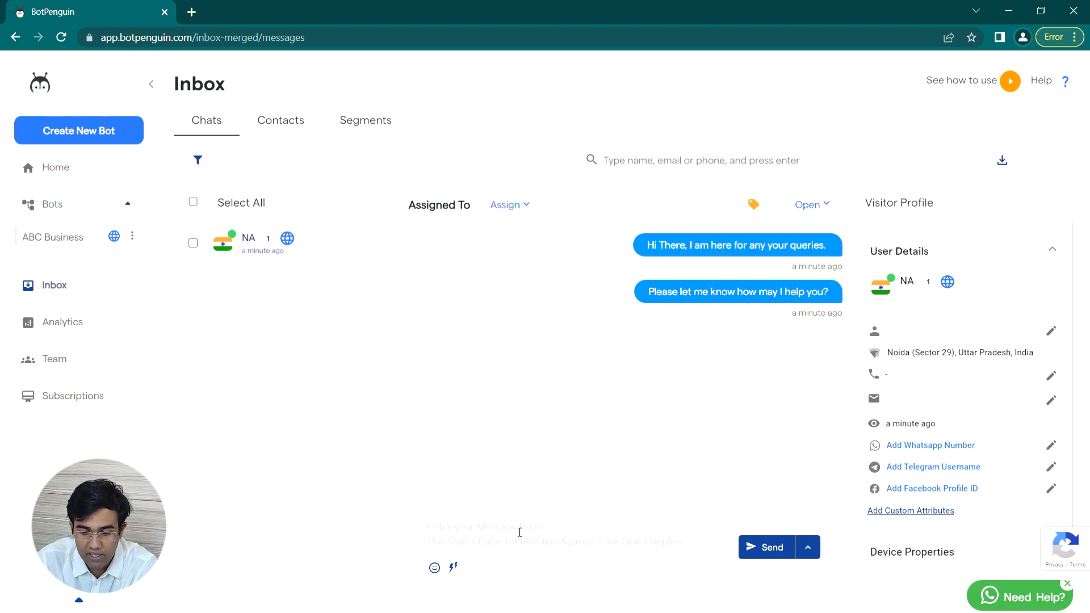
Step: Send the visitor the reply 'HI there, welcome'
text(HI there)
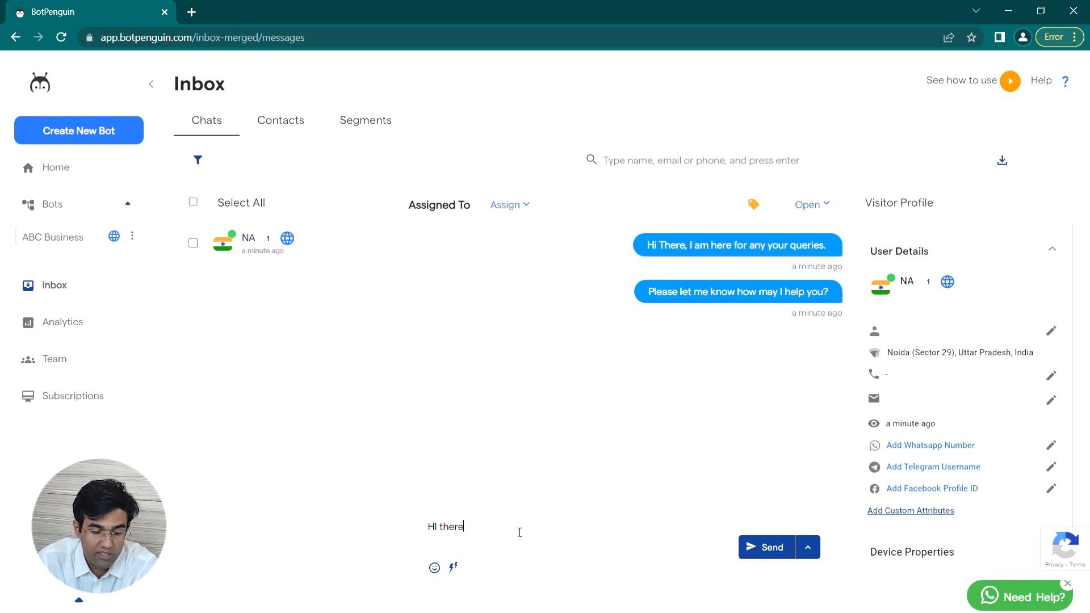
text(, )
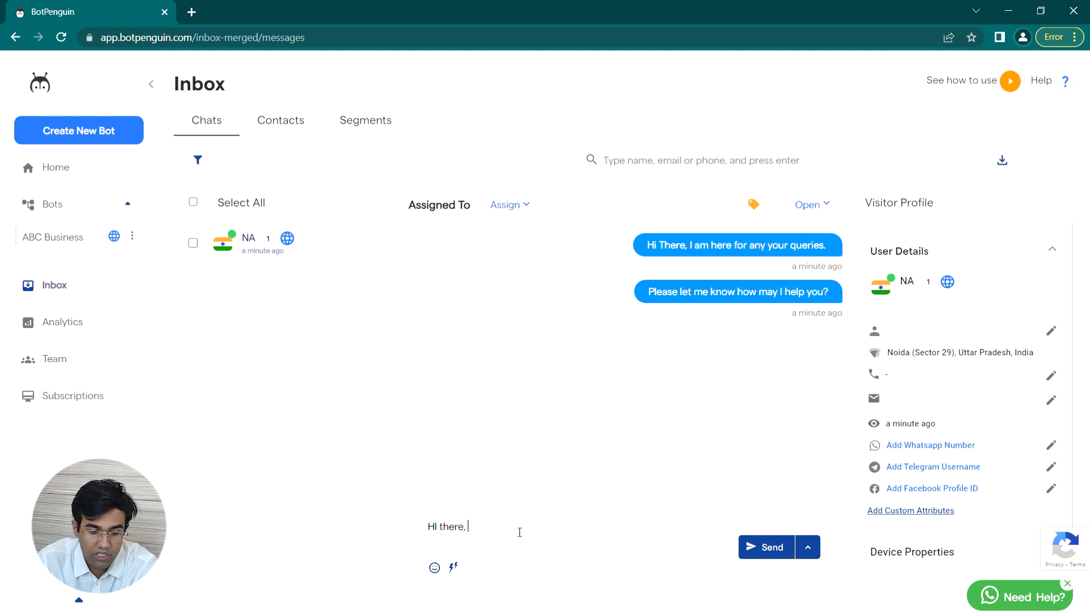
text(welcome)
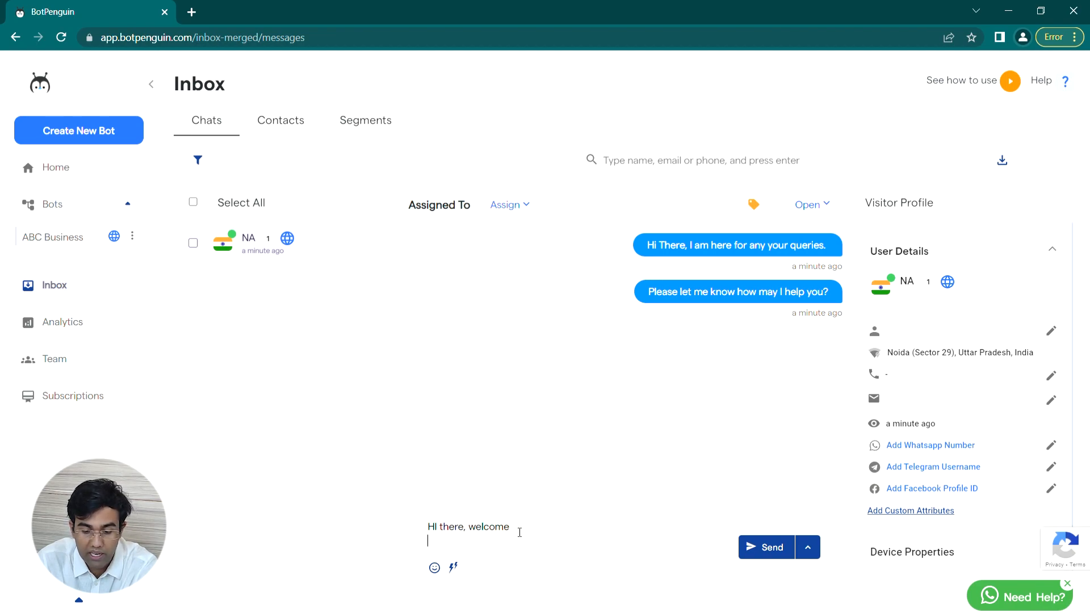
key(Return)
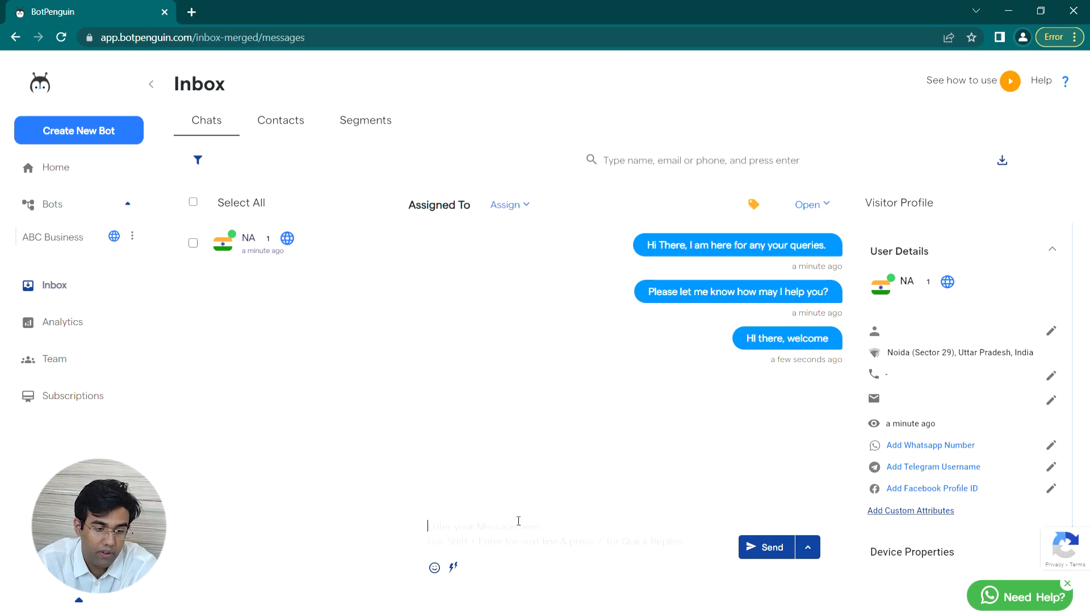
click(363, 121)
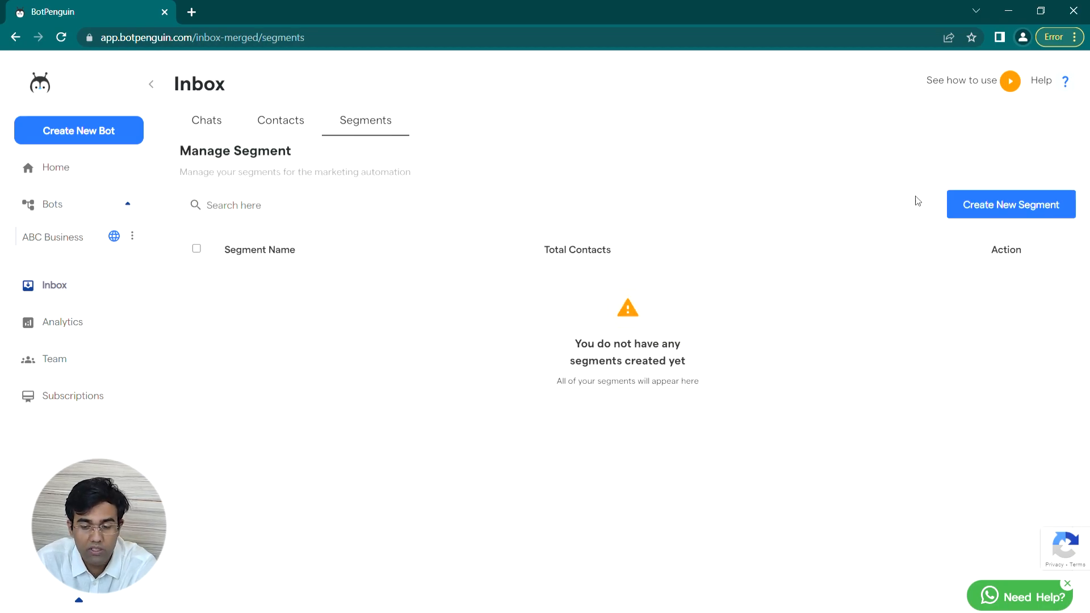
Step: Start a new contact segment and name it Product-1
click(977, 216)
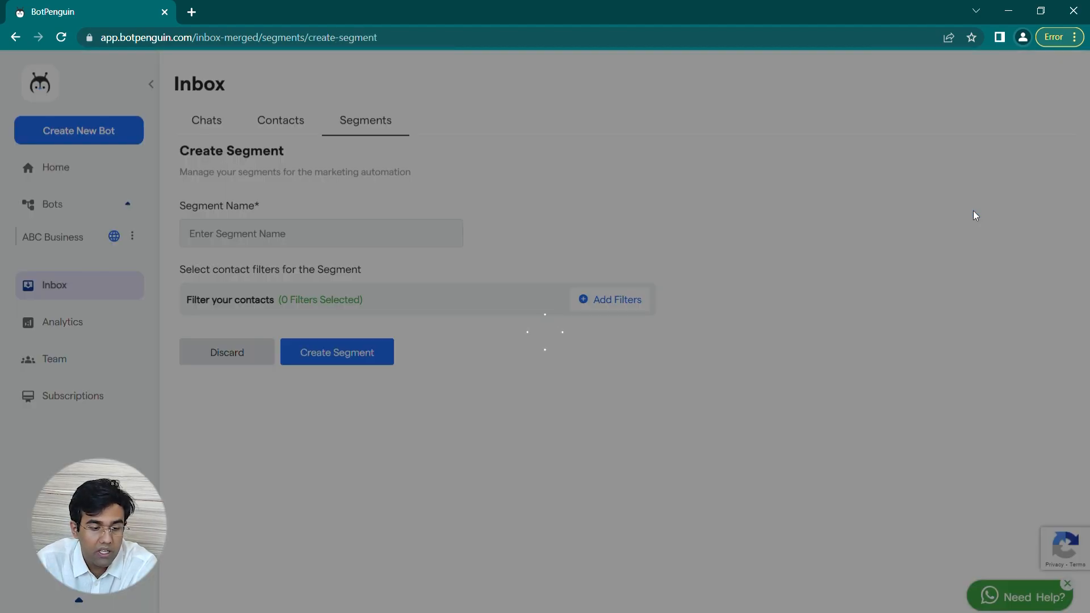
click(316, 239)
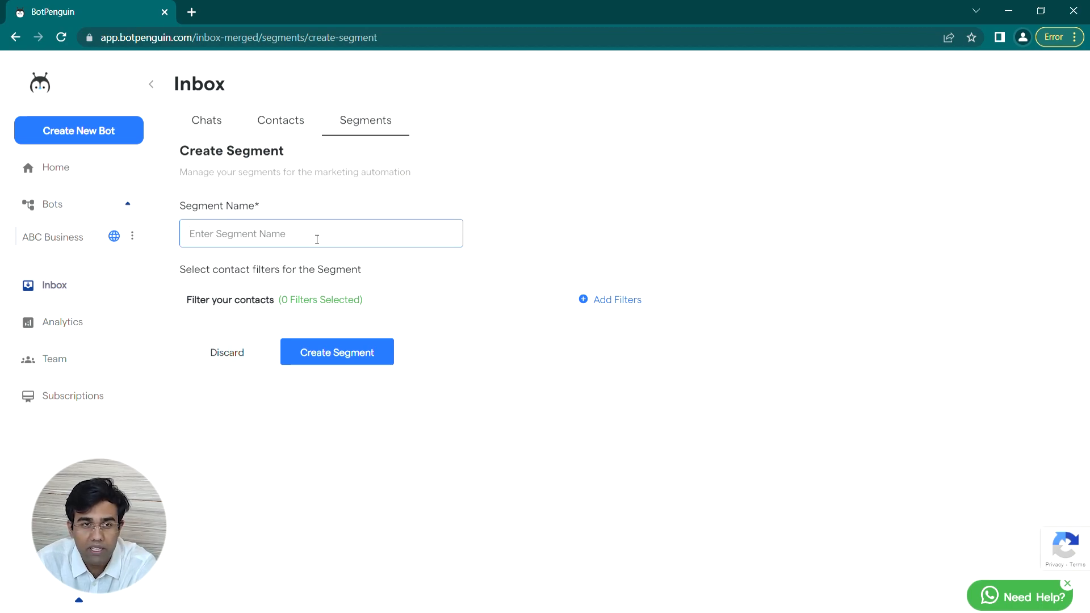
text(Segme)
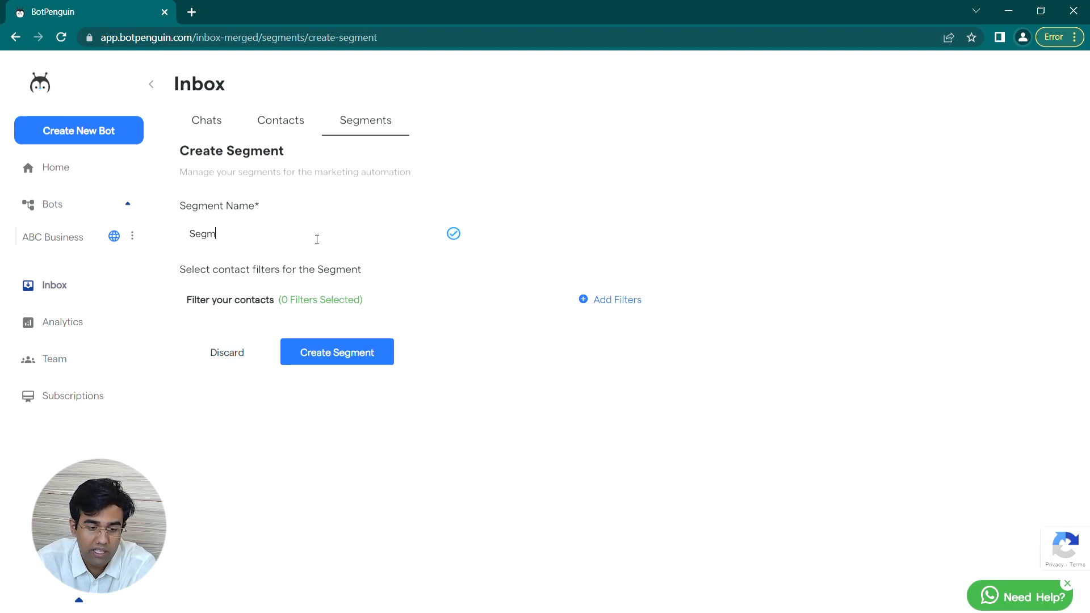
key(BackSpace)
key(BackSpace)
key(BackSpace)
key(BackSpace)
key(BackSpace)
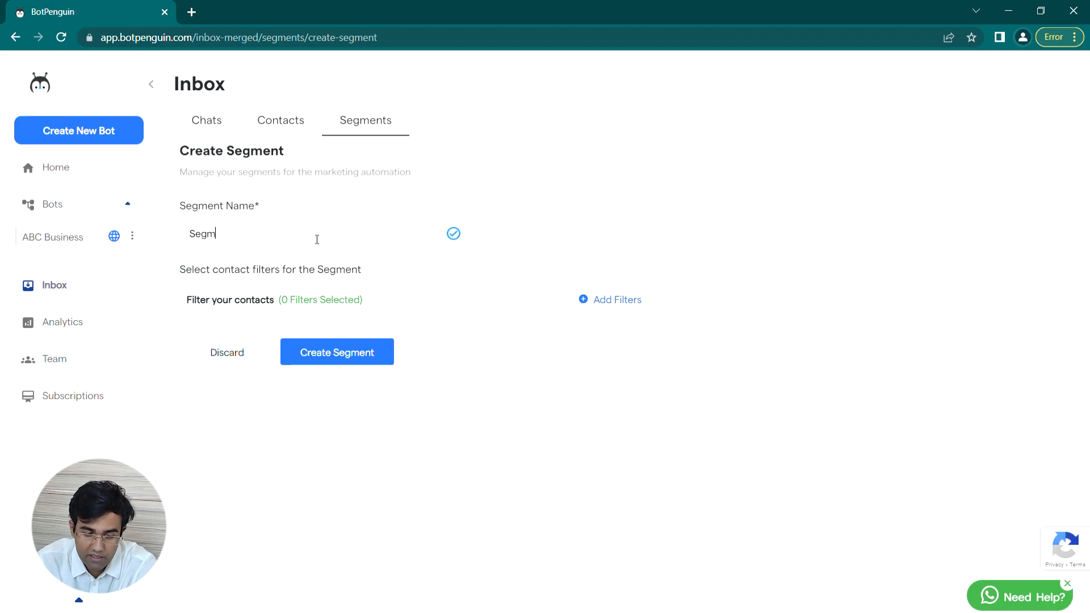
text(P)
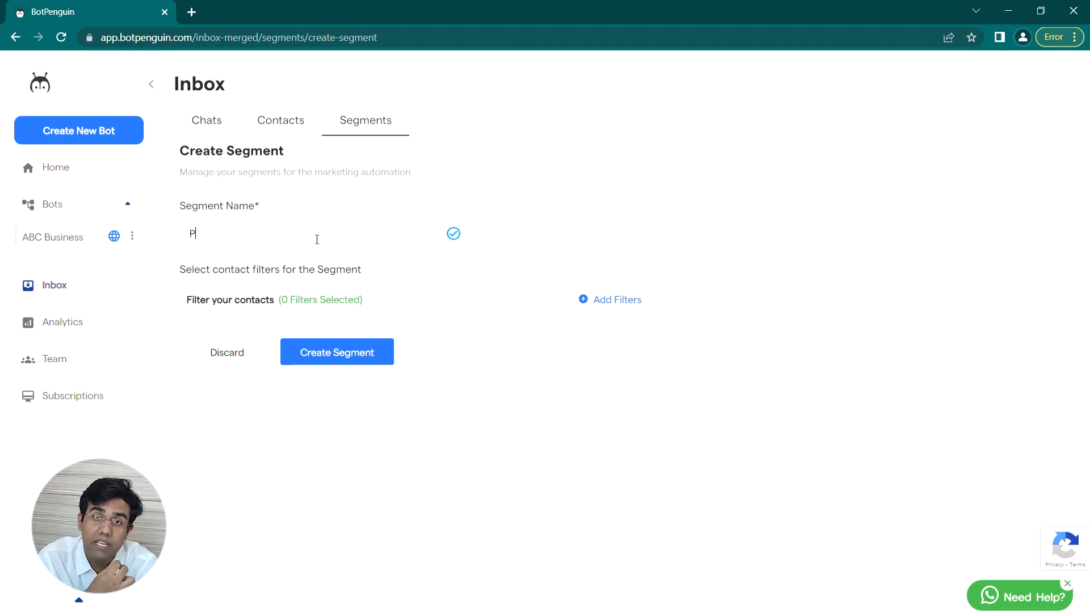
text(roduct-1)
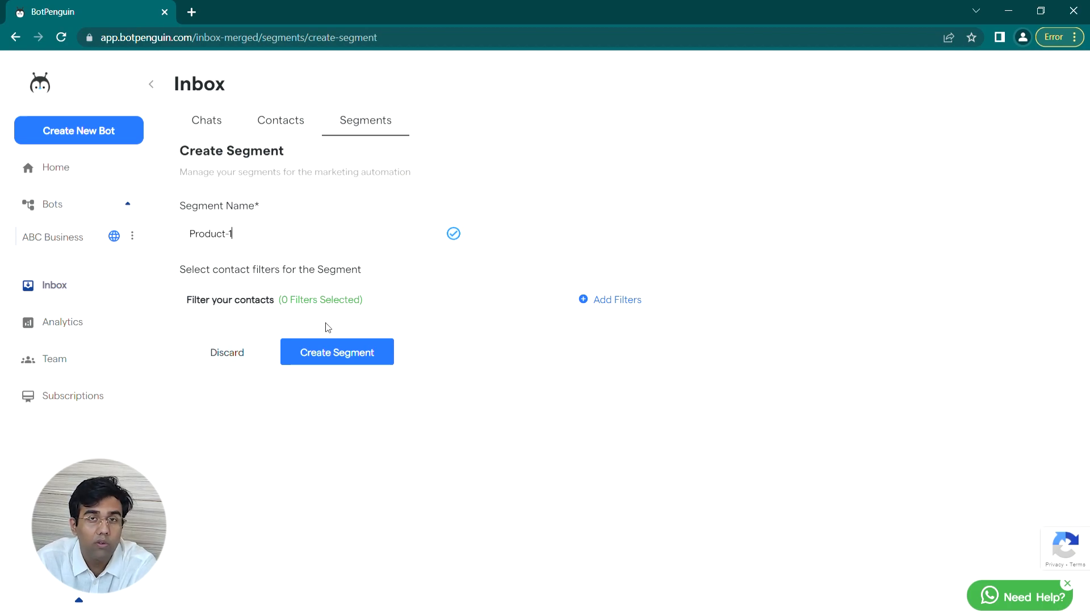
Step: Apply a Review status filter to the segment and create it
click(610, 305)
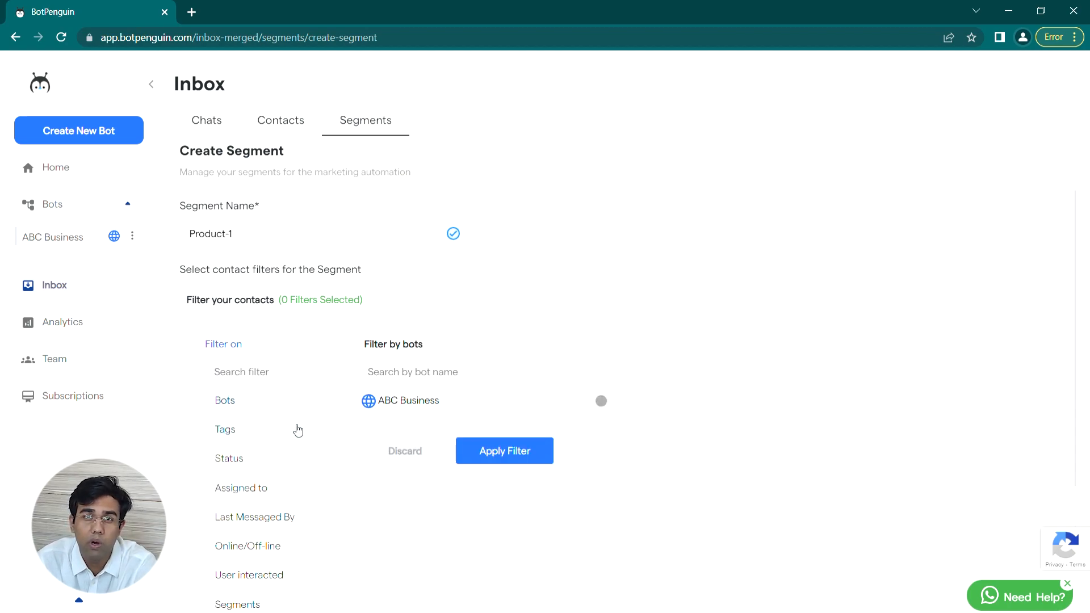
click(264, 430)
click(250, 461)
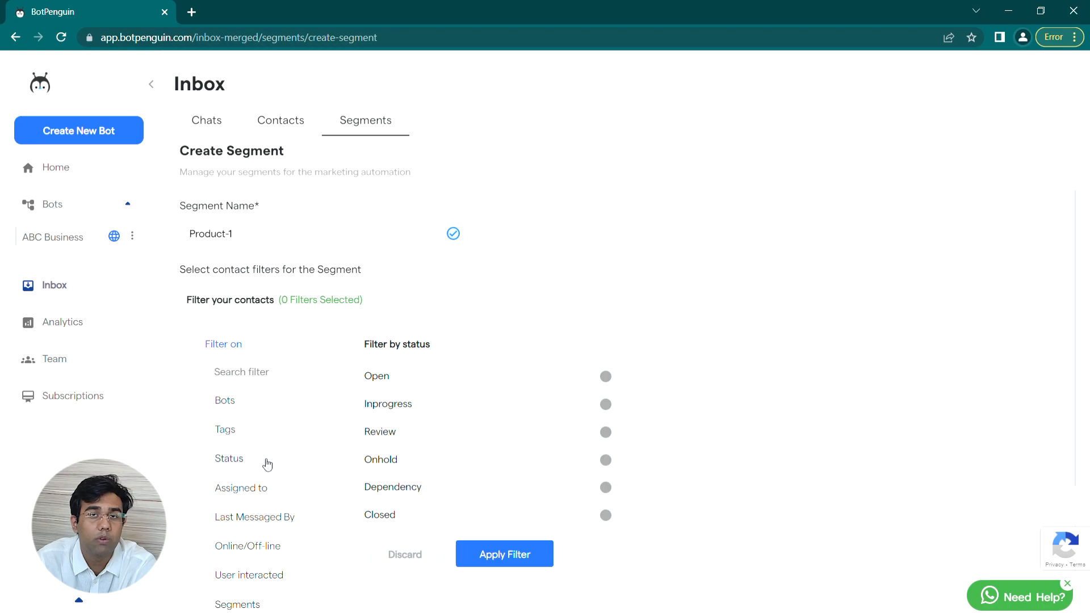
click(608, 432)
click(522, 555)
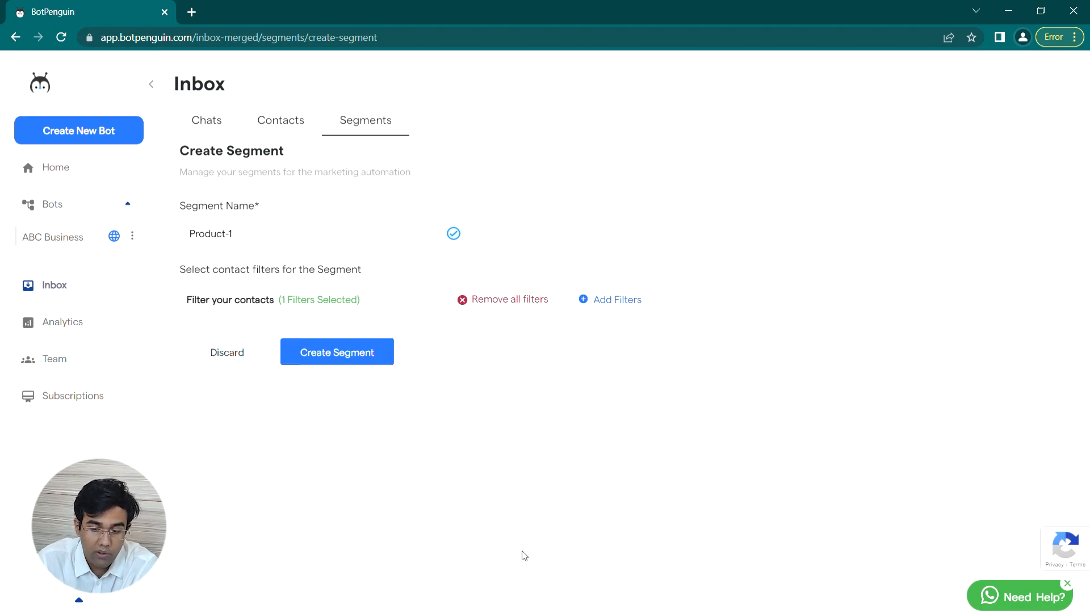
click(371, 355)
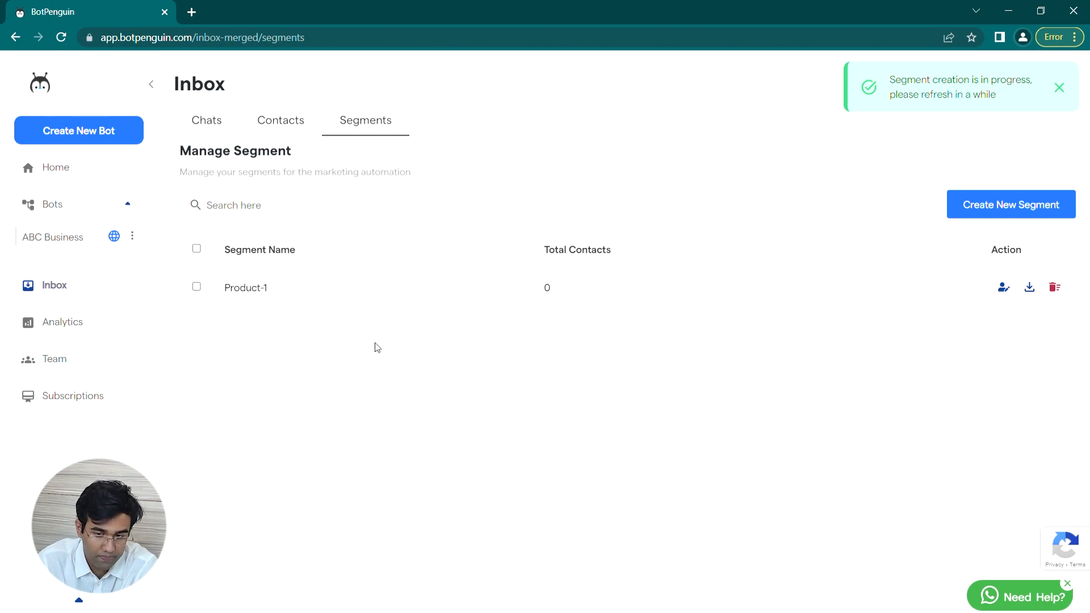
click(113, 322)
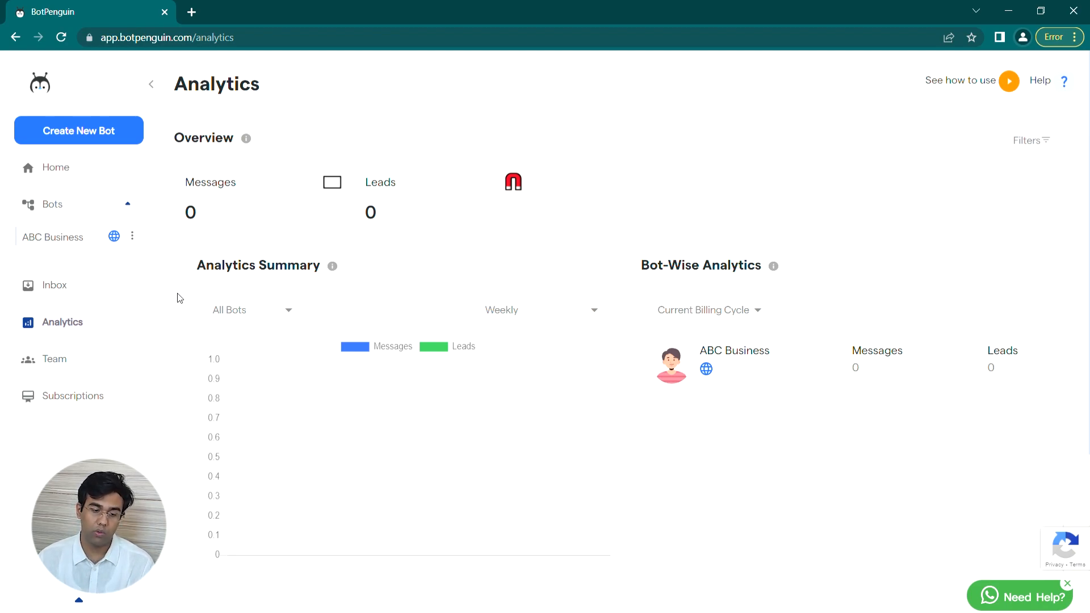
Step: Show weekly analytics for the ABC Business bot, leaving the bot-wise period unchanged
click(284, 309)
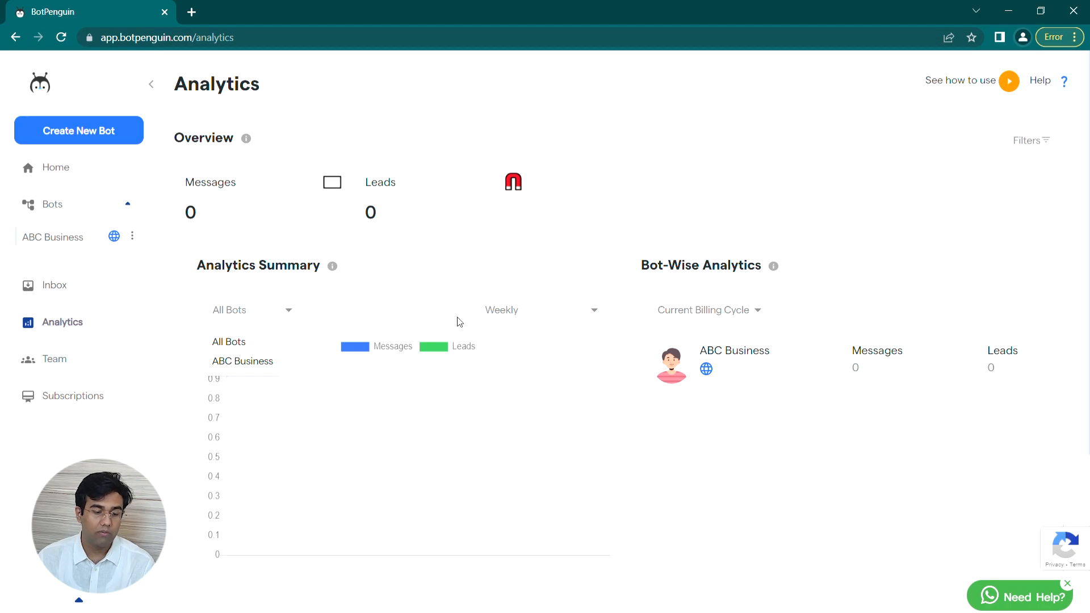
click(263, 361)
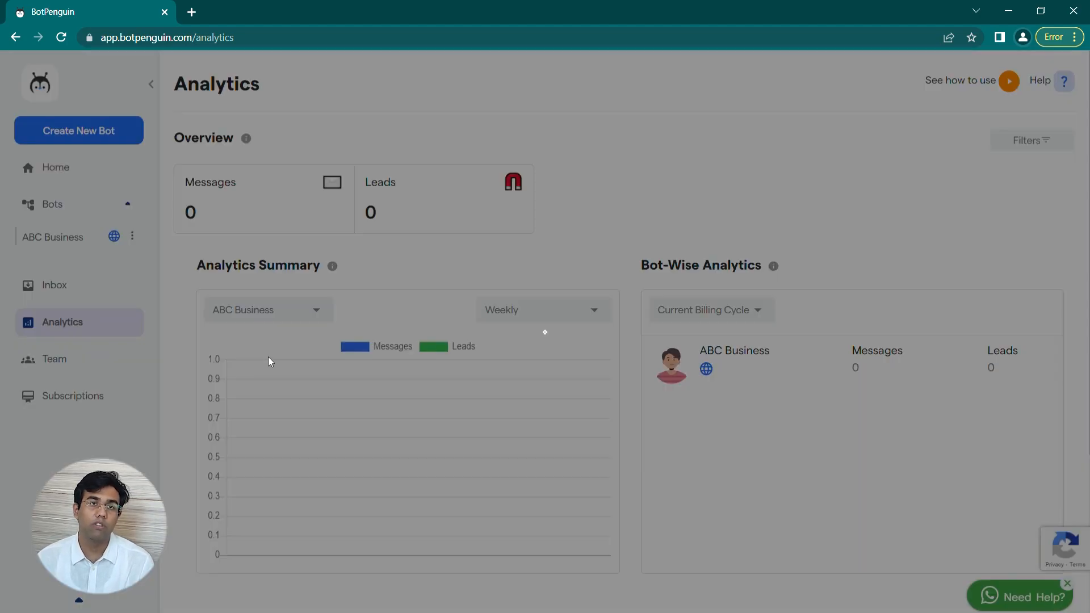
click(521, 312)
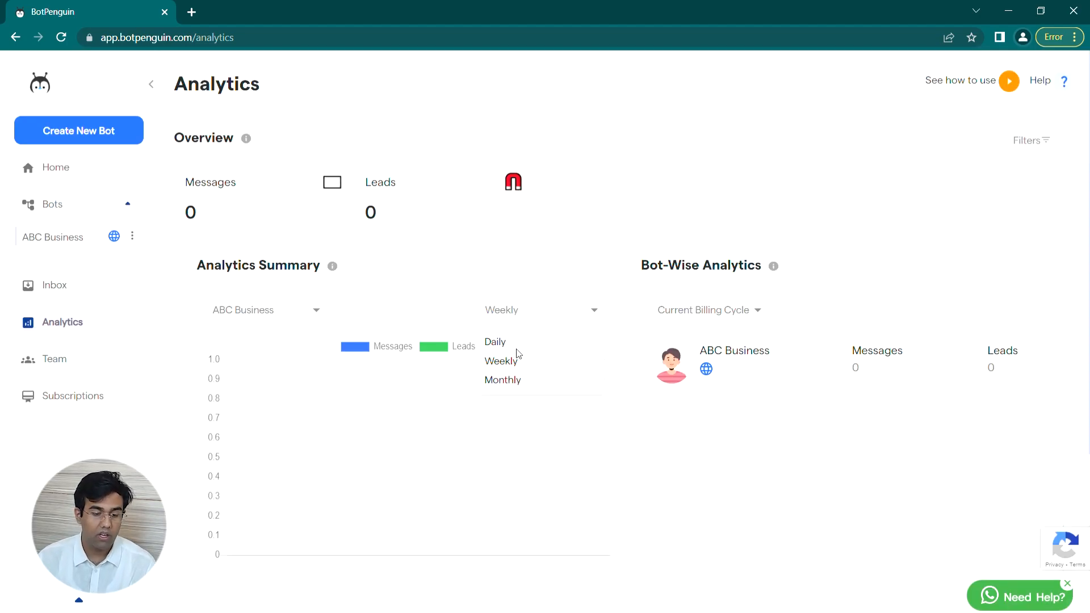
click(515, 340)
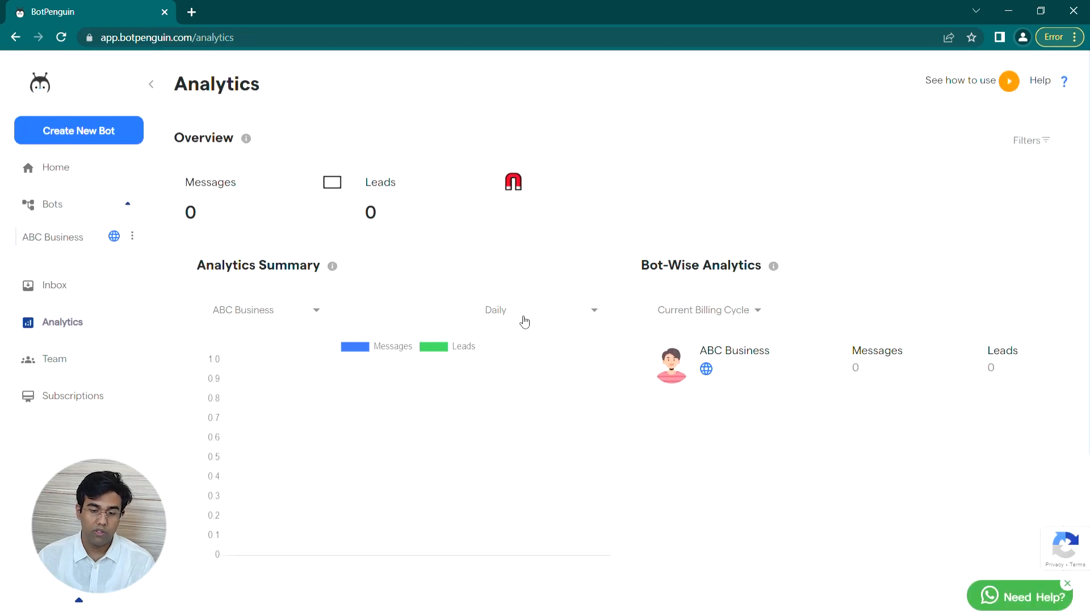
click(523, 316)
click(518, 365)
click(719, 318)
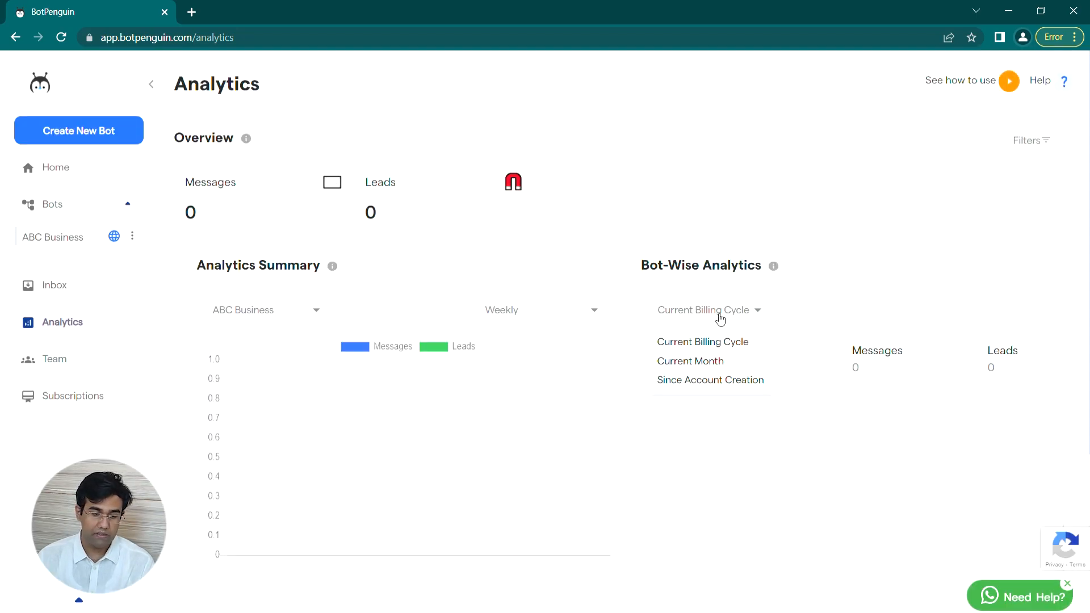
click(718, 417)
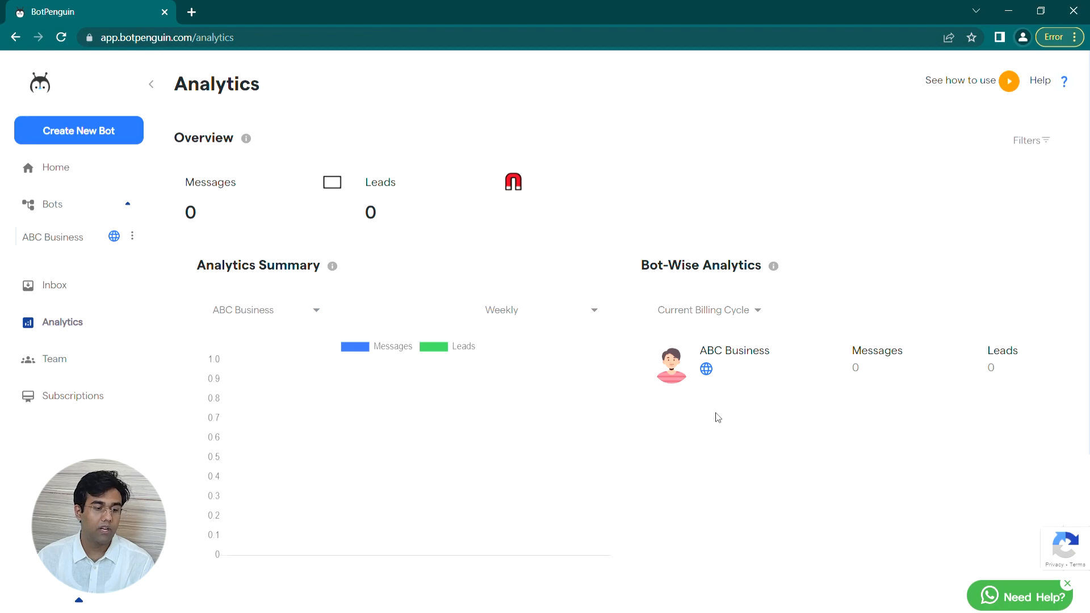
click(125, 358)
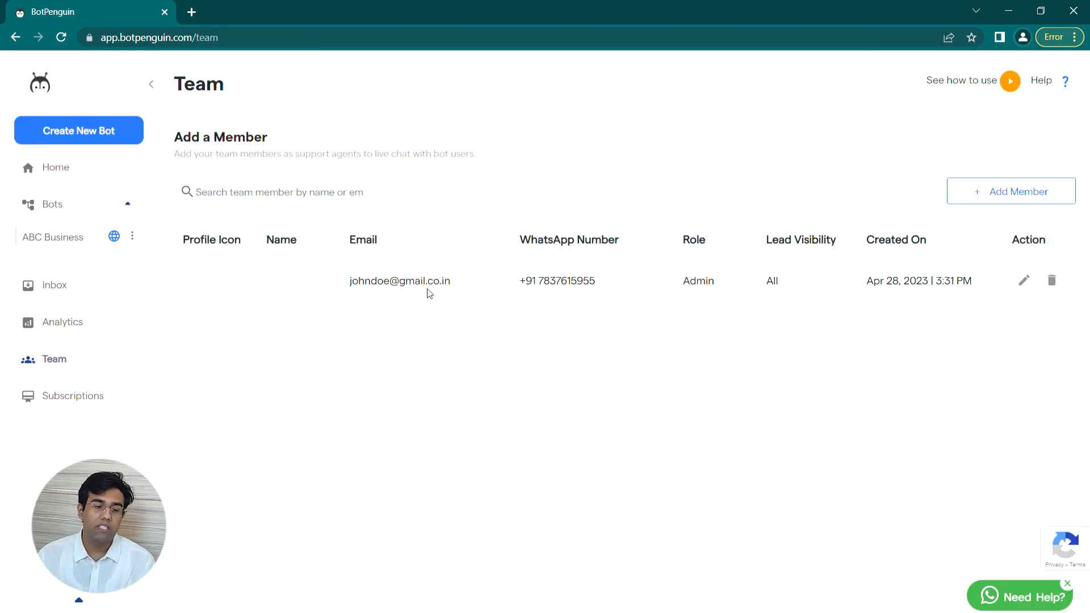
Step: Start a new team member named Member-1 with an e-mail address and a password
click(968, 192)
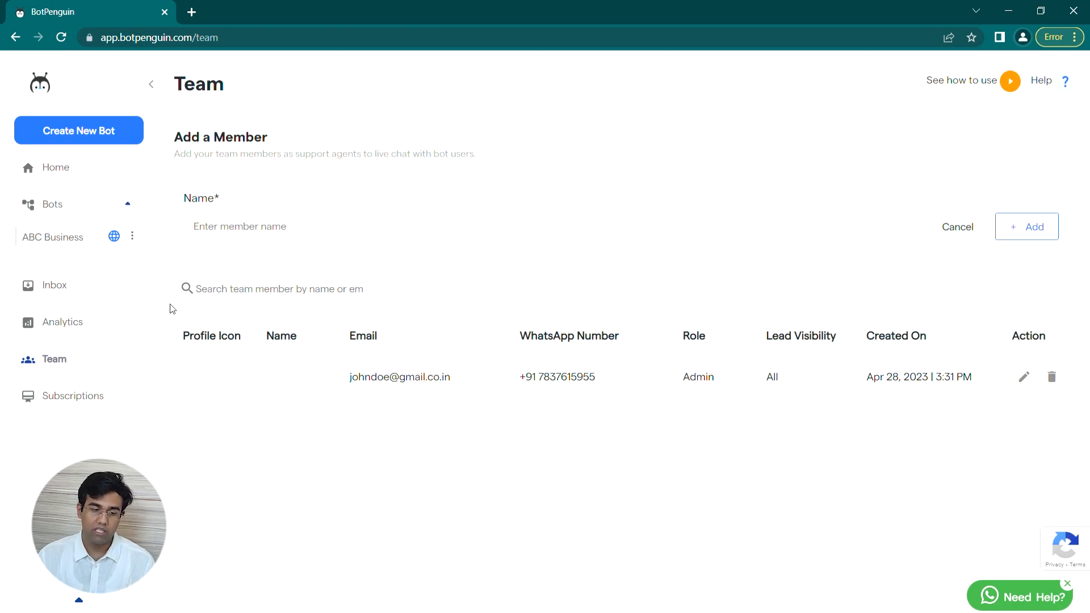
click(264, 233)
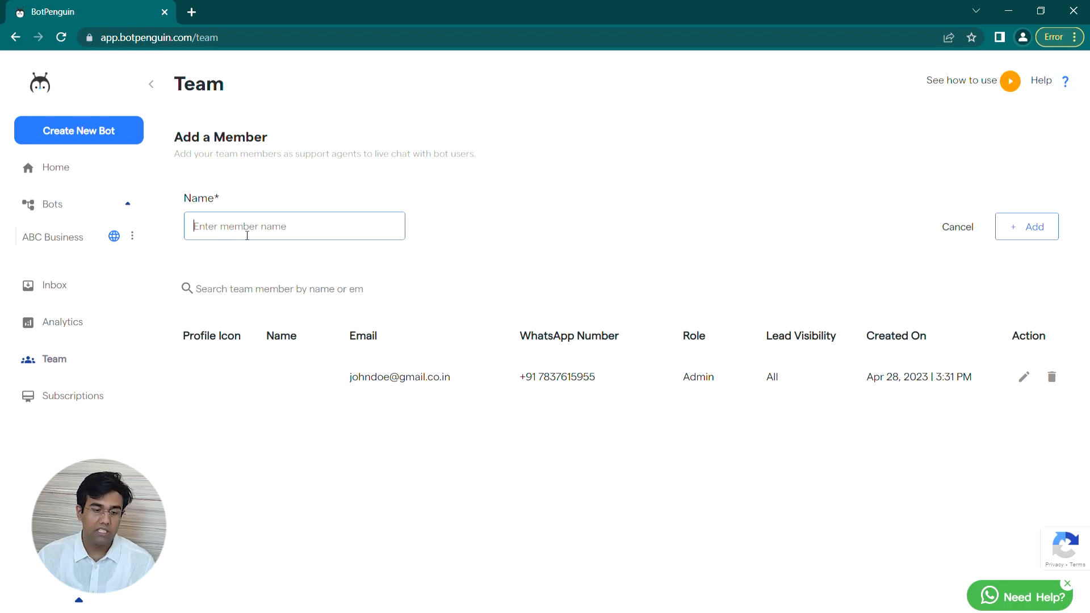
text(Member-1)
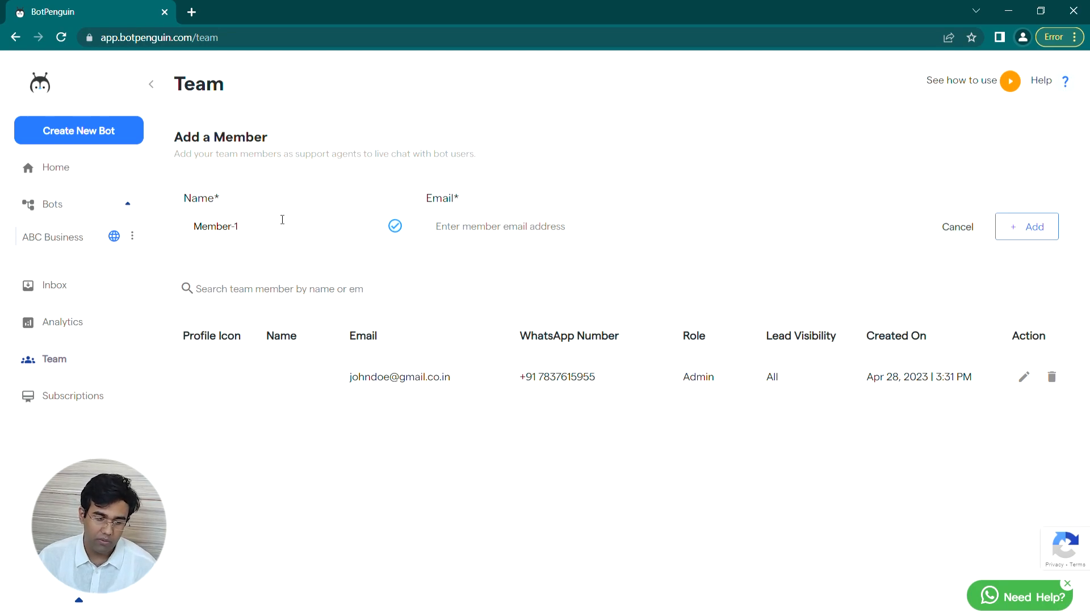
click(554, 236)
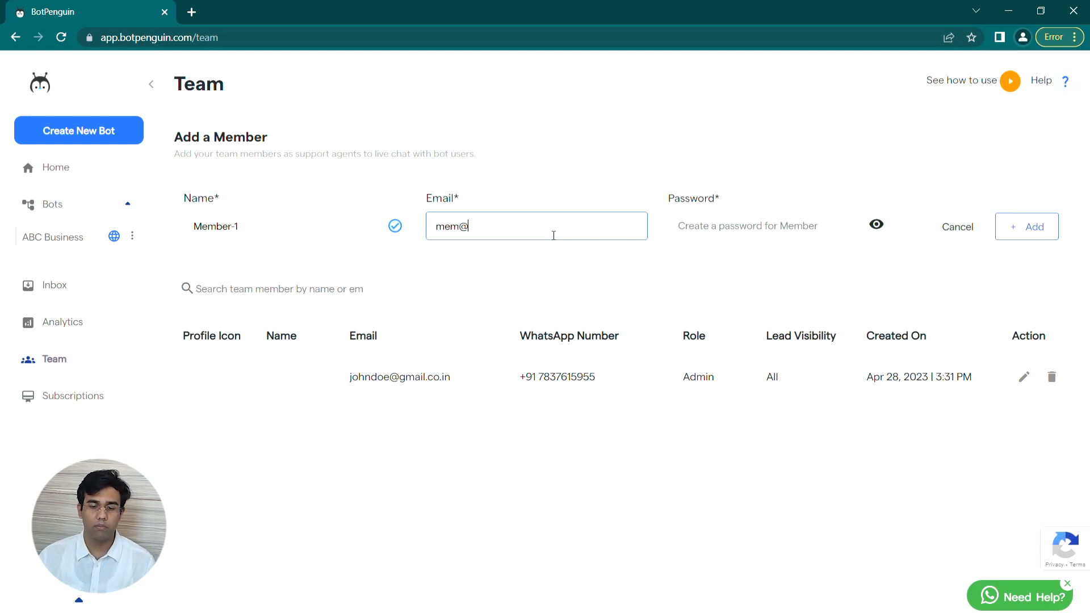
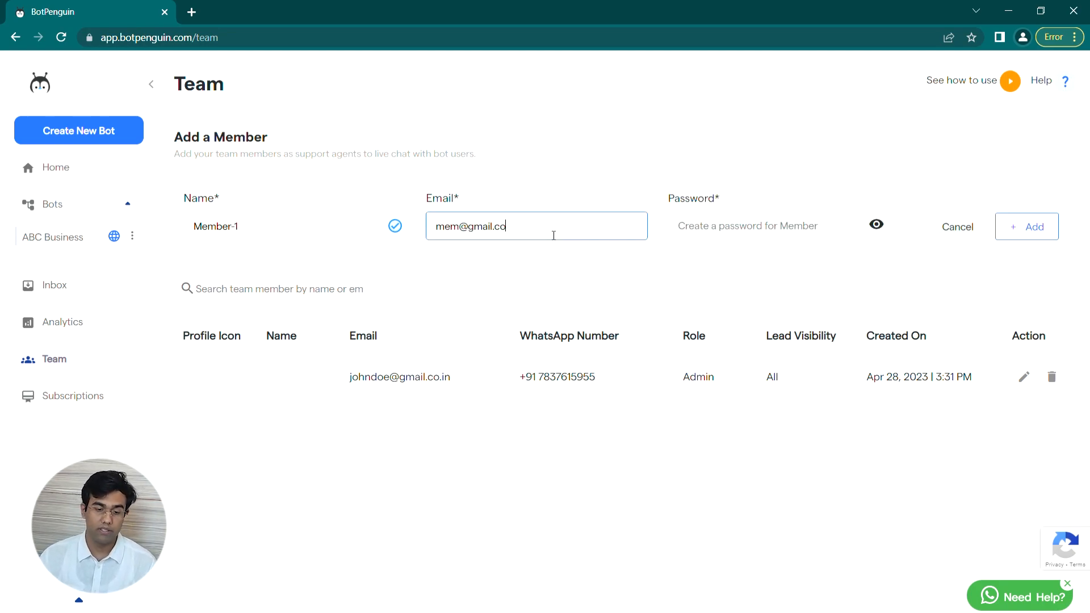
click(667, 213)
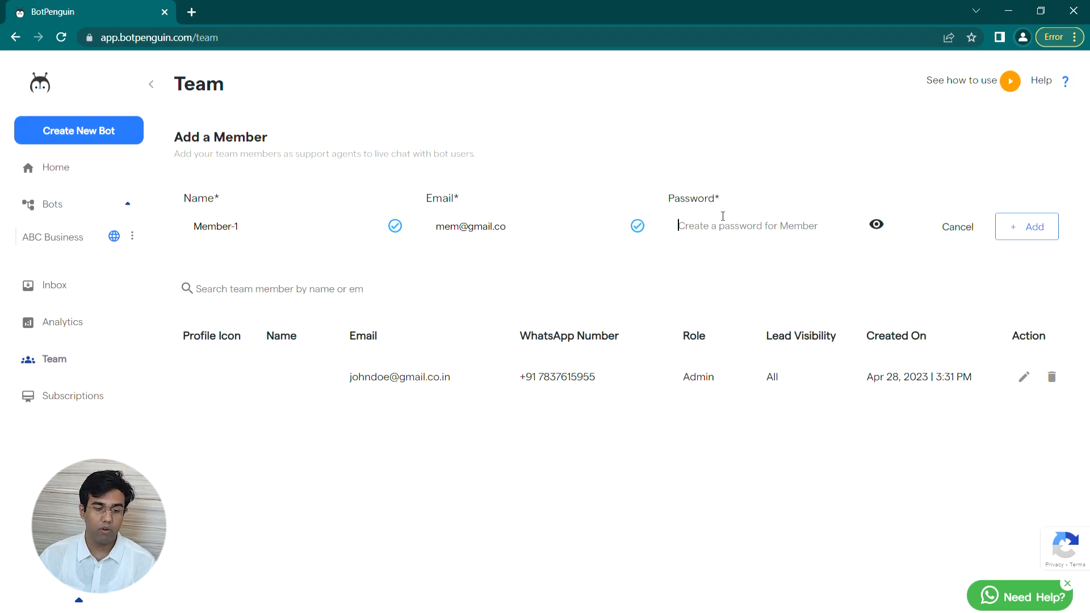
text(*********)
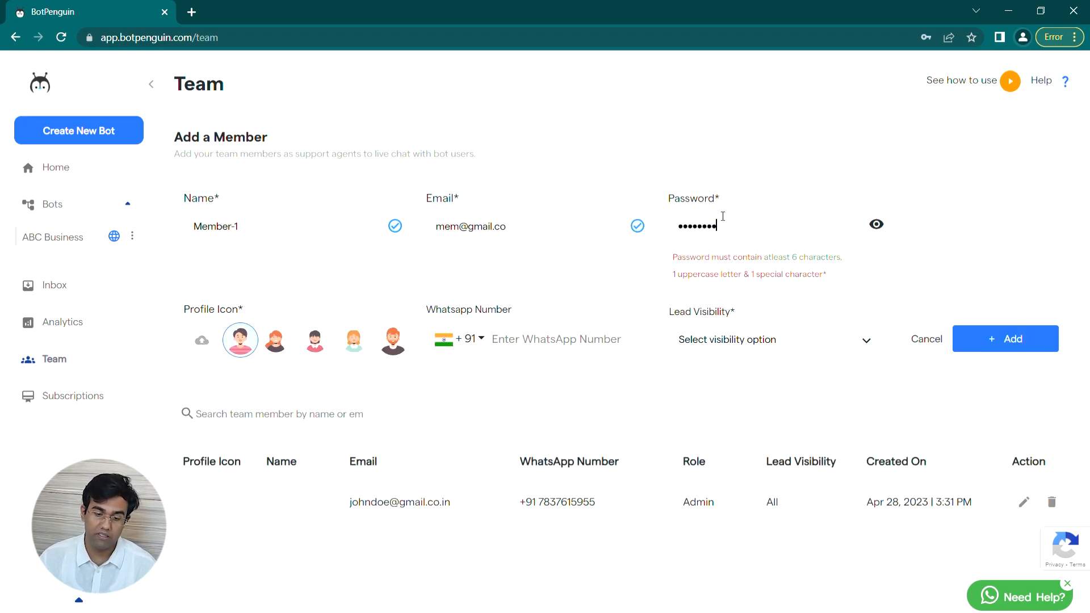
text(***********)
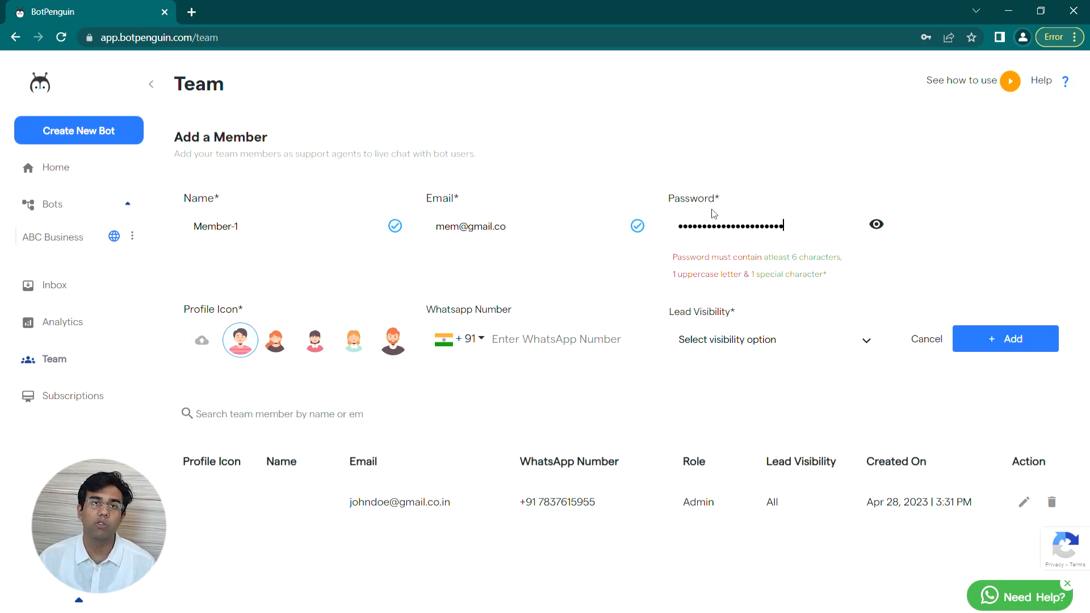
text(*)
Step: Add the member's WhatsApp number and All lead visibility, then dismiss the password-rules rejection
click(524, 339)
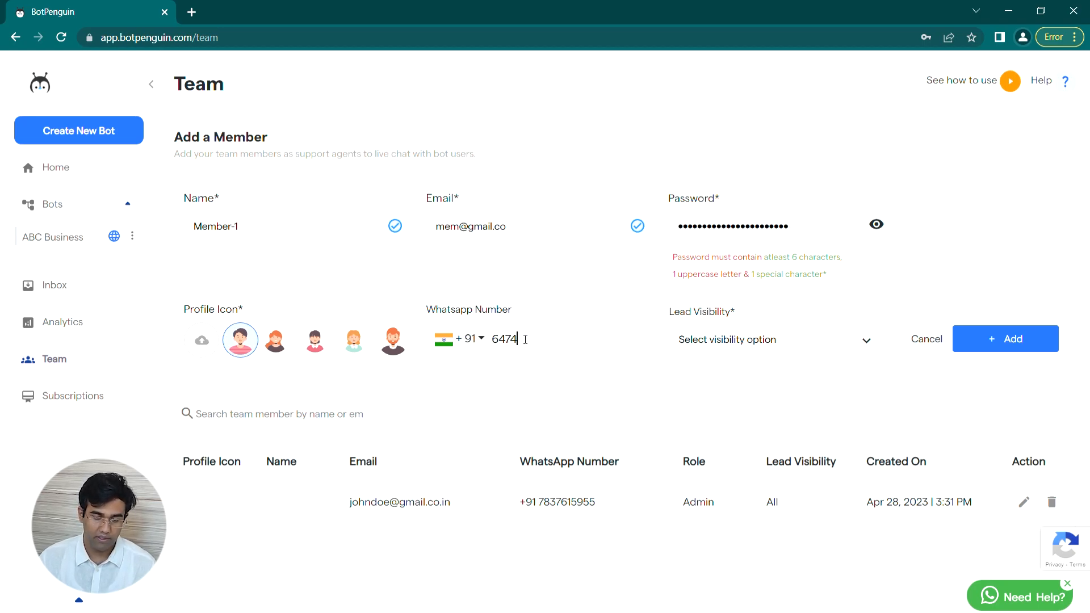
click(754, 339)
click(720, 379)
click(1008, 341)
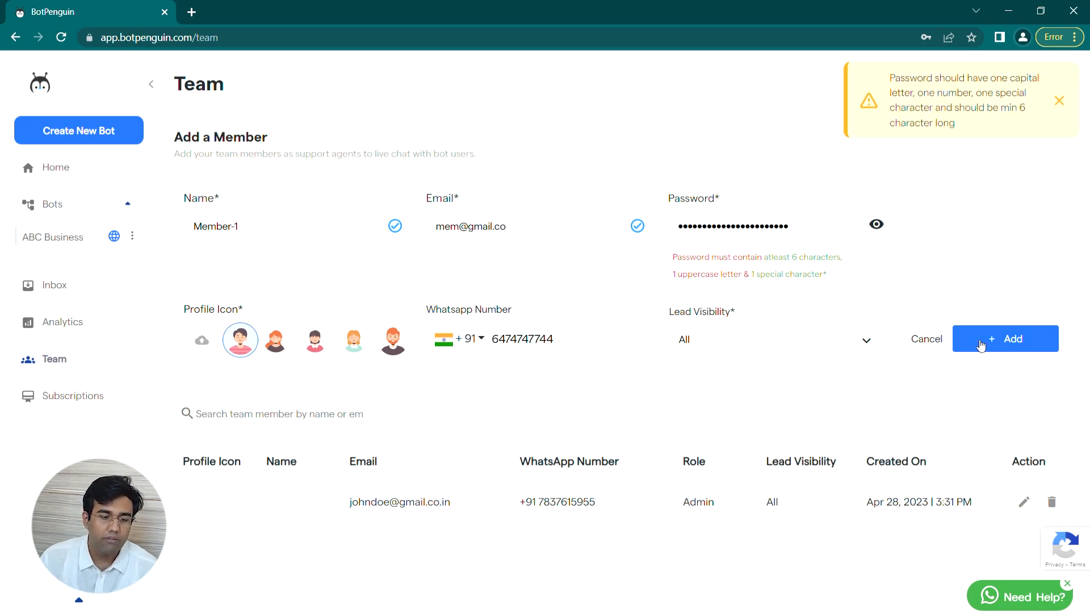
click(1064, 104)
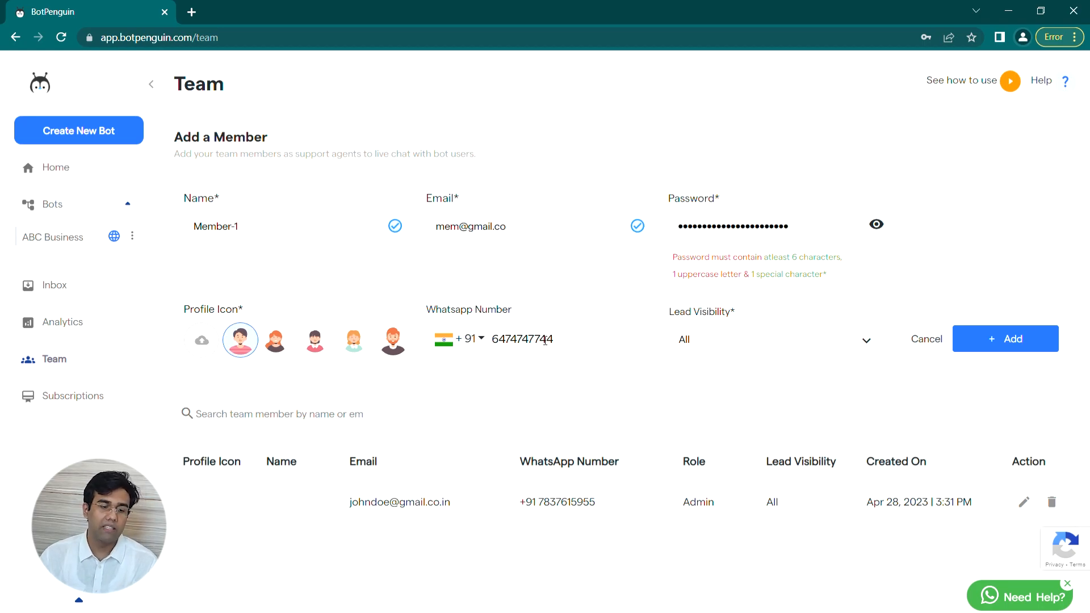
click(73, 396)
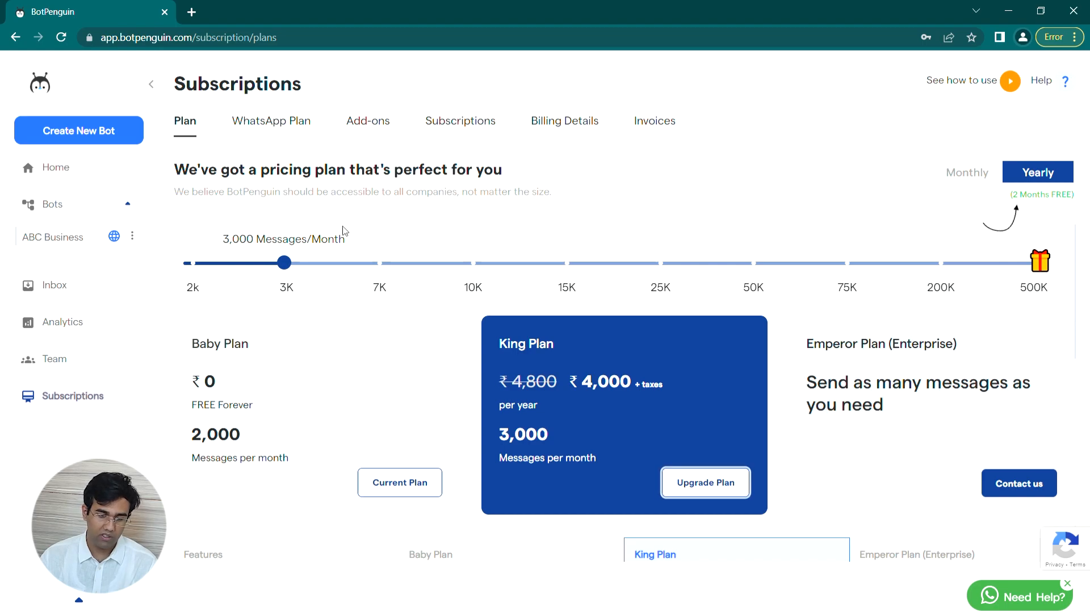
Step: Check WhatsApp plan pricing for 7,000 conversations a month and browse the add-ons
click(290, 136)
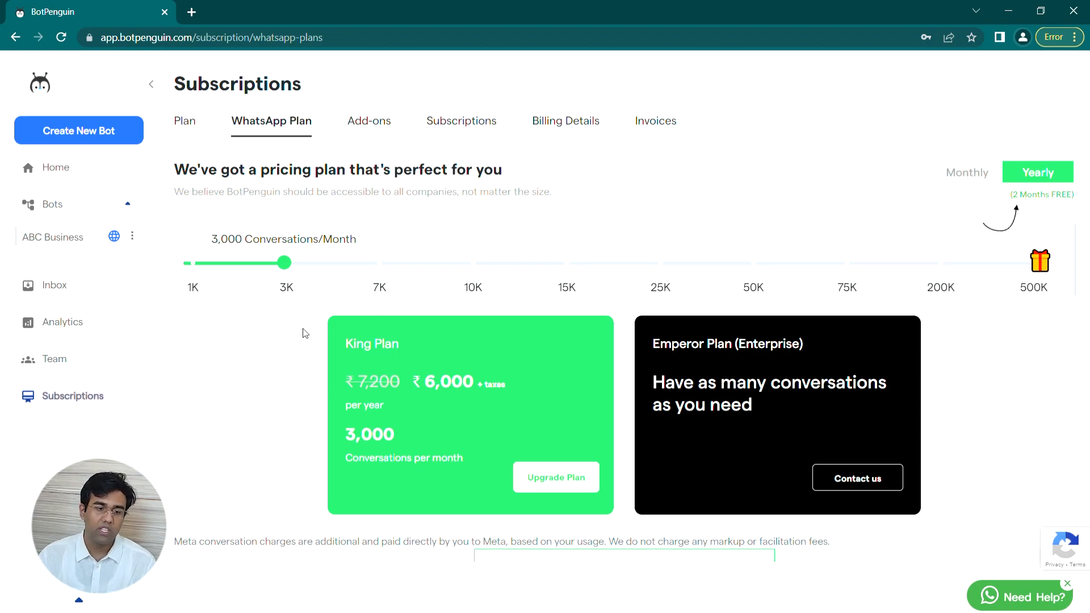
click(380, 267)
click(367, 120)
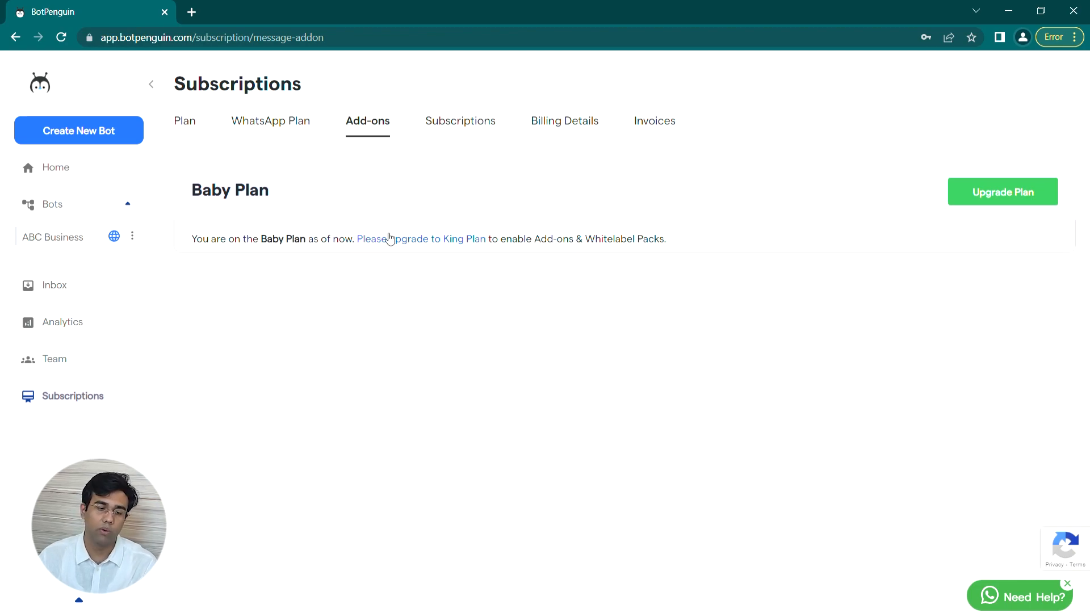
Step: Review the Baby subscription, billing details and empty invoices, then return to ABC Business
click(484, 126)
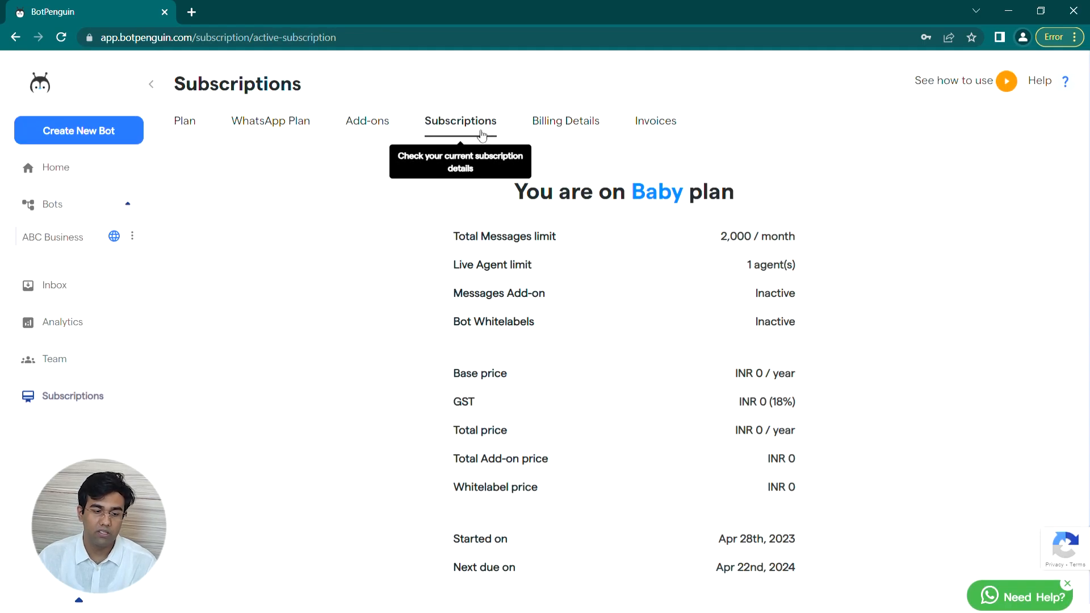
scroll(435, 287, down, 1)
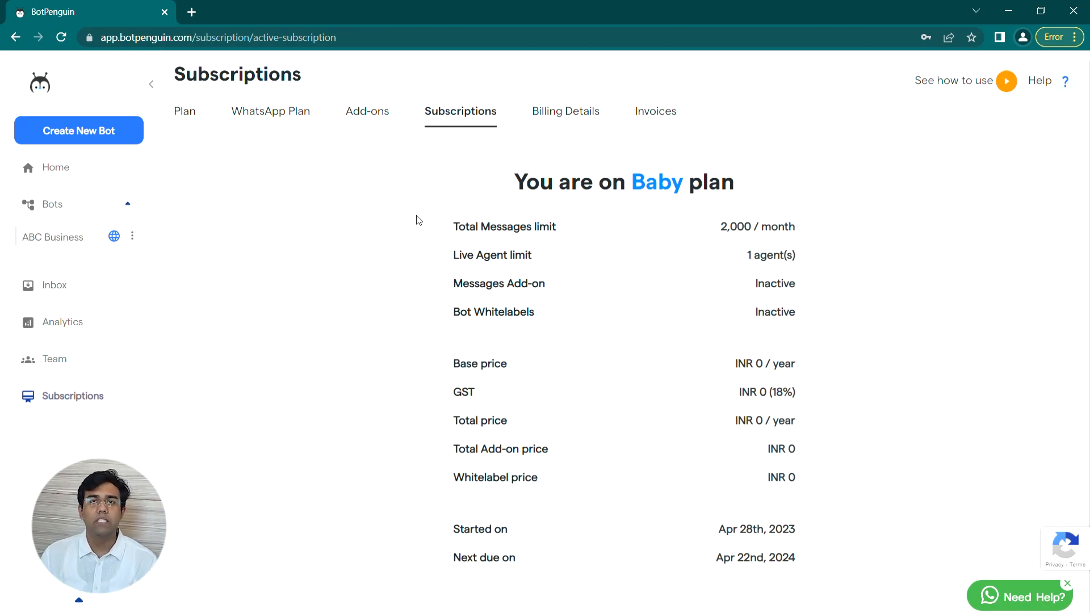
click(565, 115)
click(652, 124)
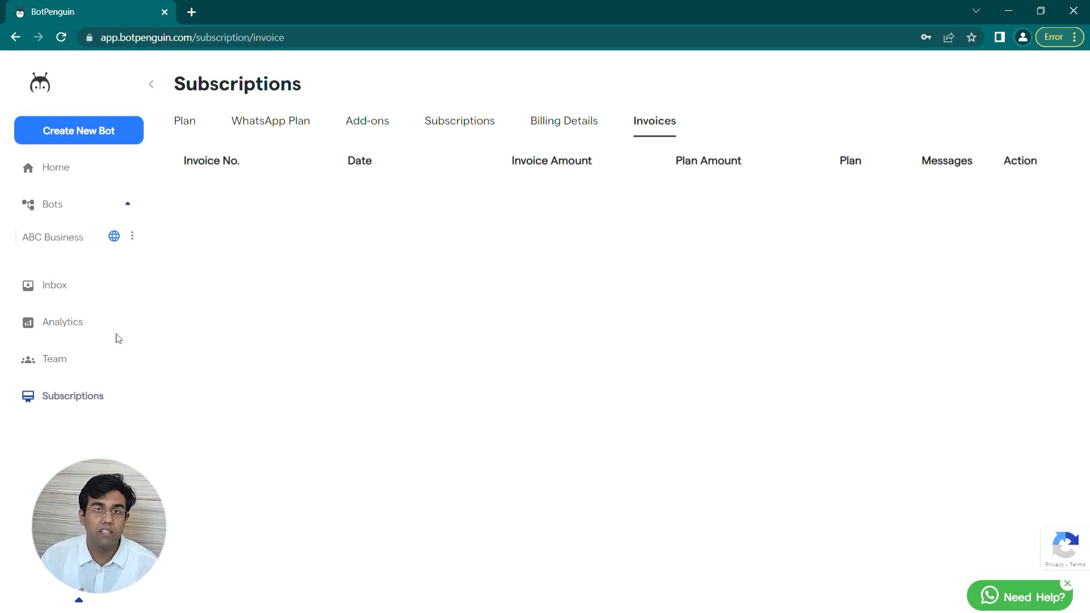
click(89, 247)
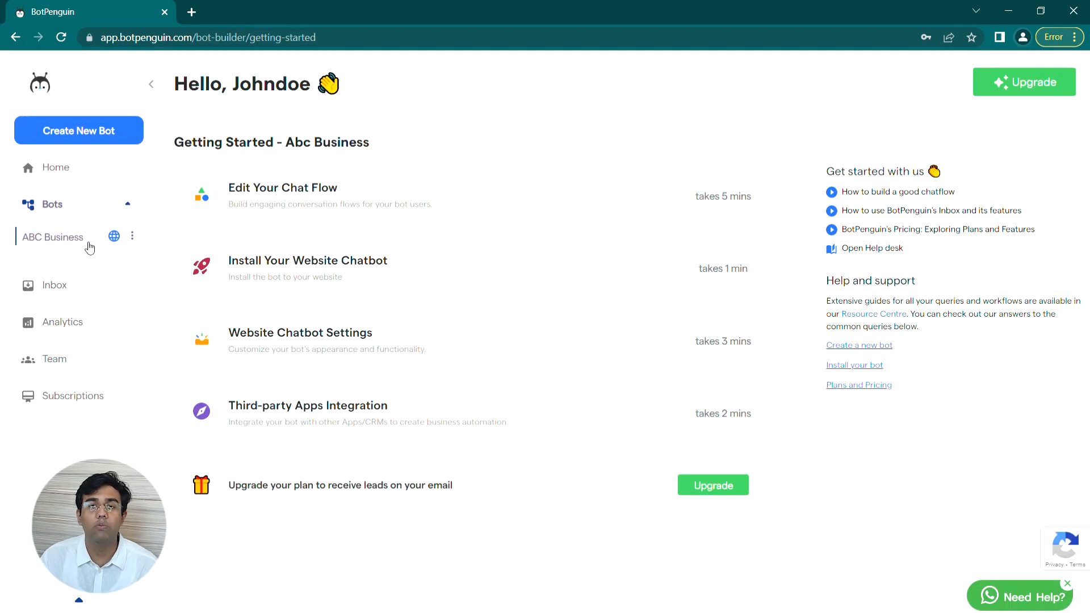
Step: Search the third-party integrations for 'zoho crm' and start connecting Zoho CRM
click(601, 428)
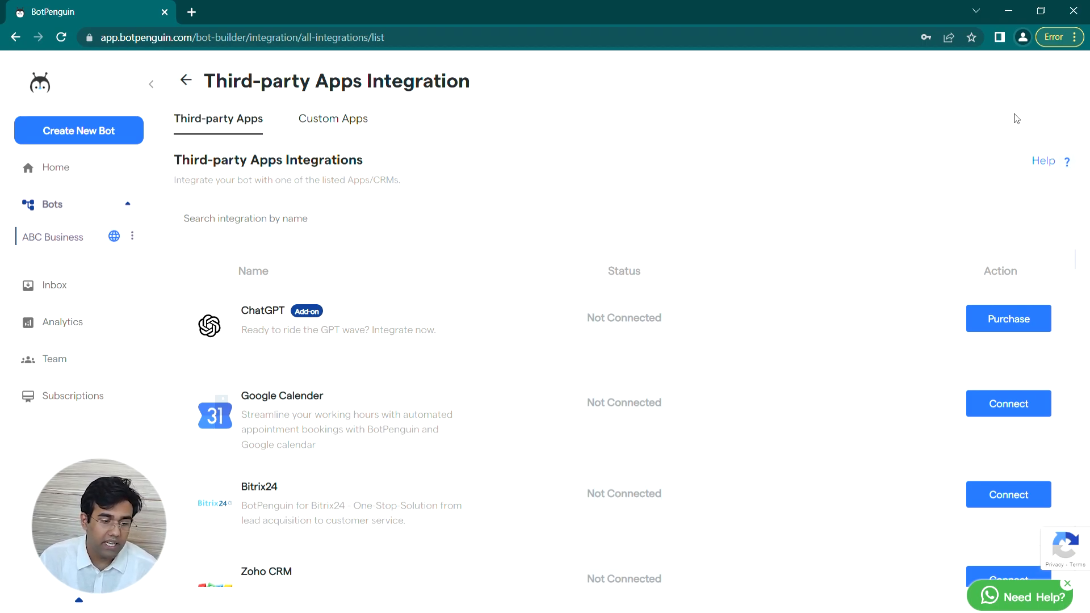
click(341, 222)
text(zoho crm)
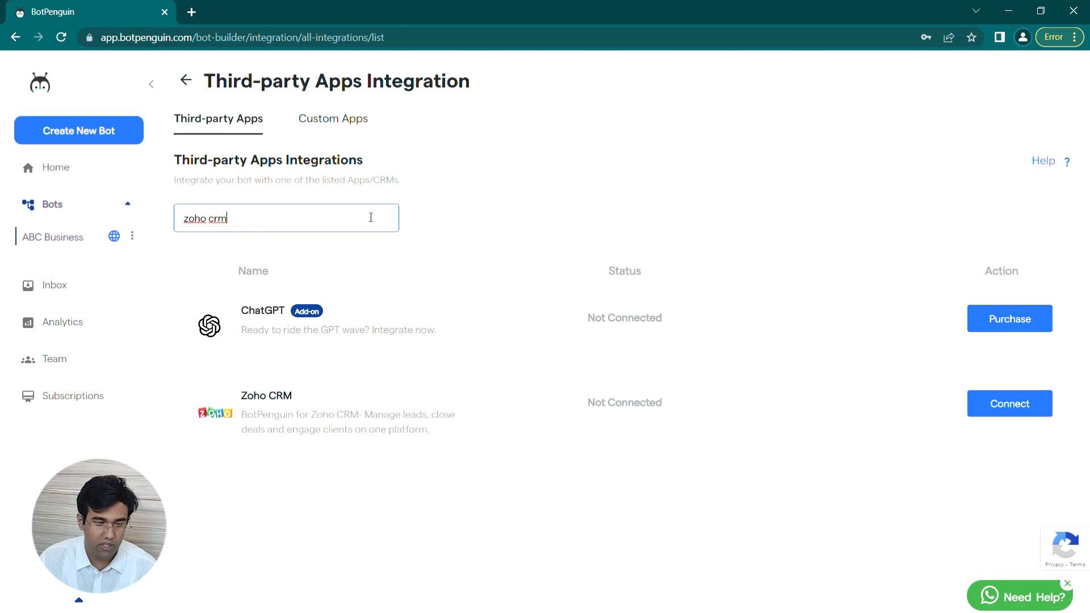
click(1004, 402)
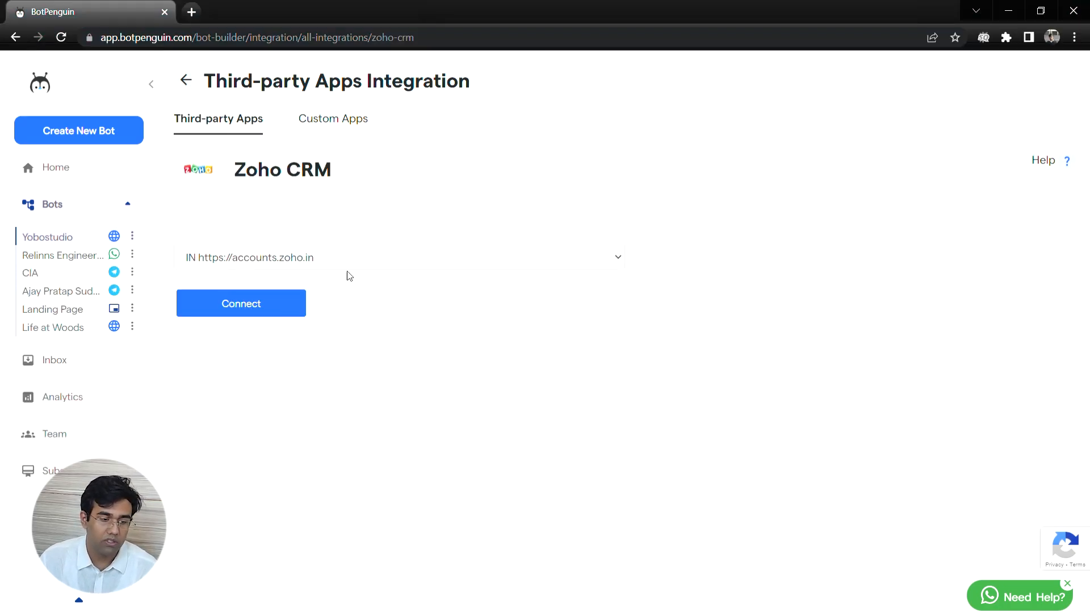
Step: Link the bot to Zoho and accept the Zoho Accounts consent for CRM access
click(284, 309)
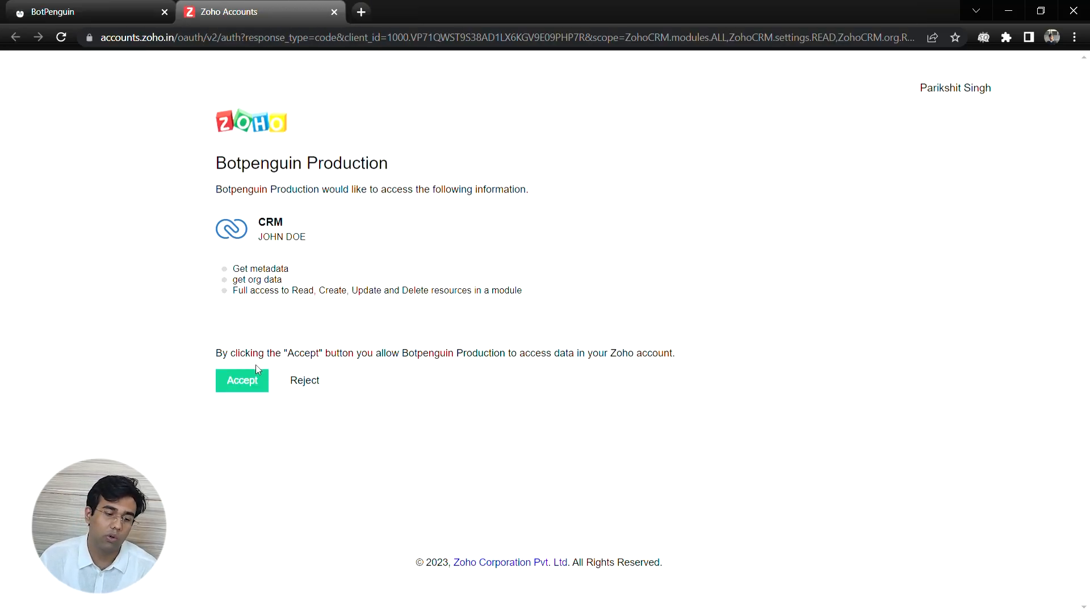
click(264, 383)
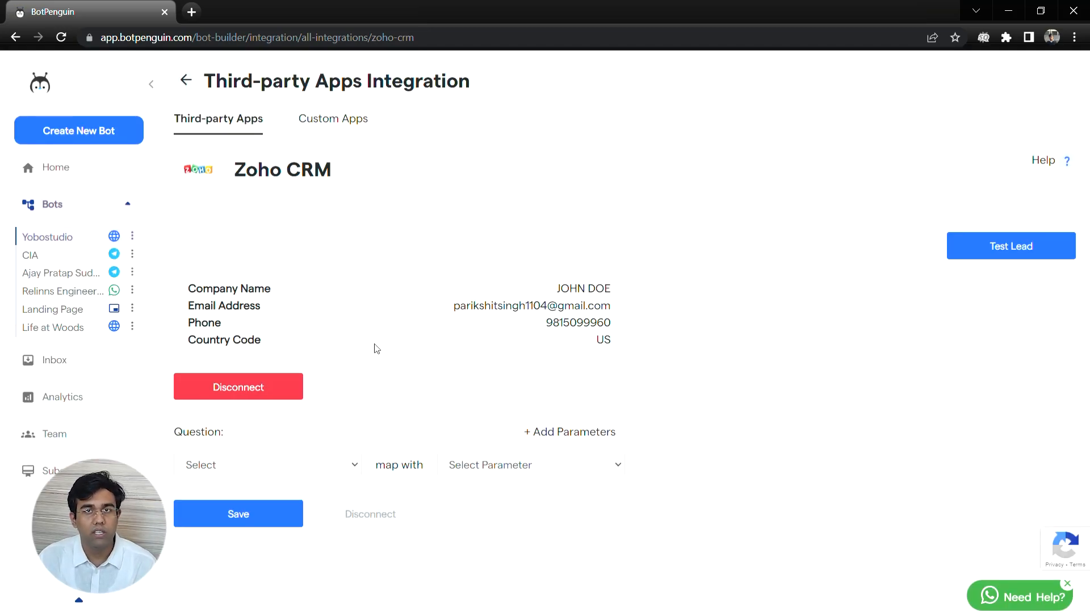
Step: Send a dummy test lead to Zoho CRM and go back to the integrations list
click(976, 239)
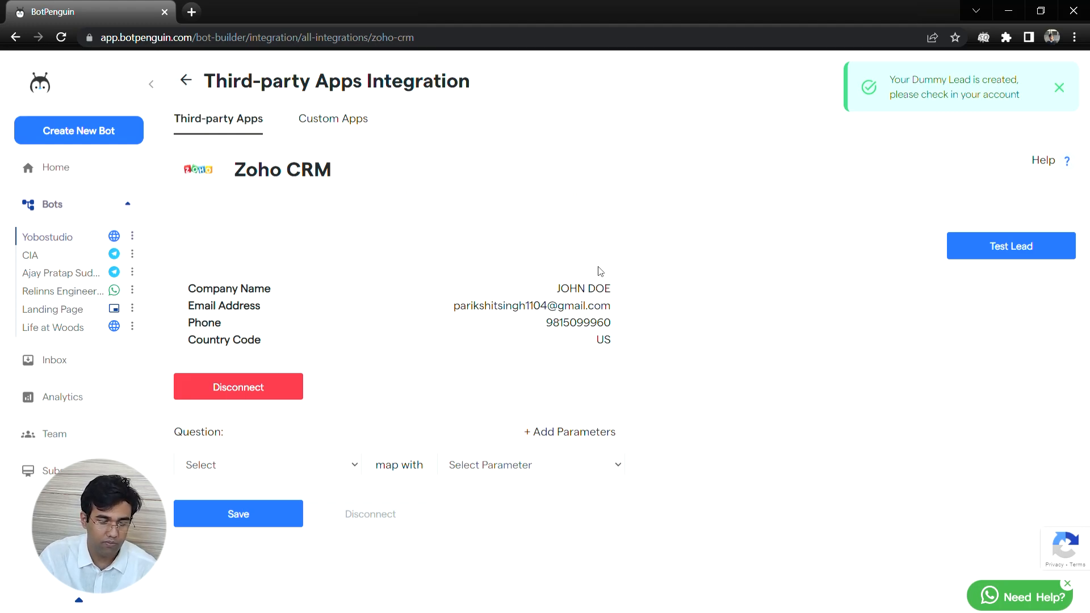
click(71, 366)
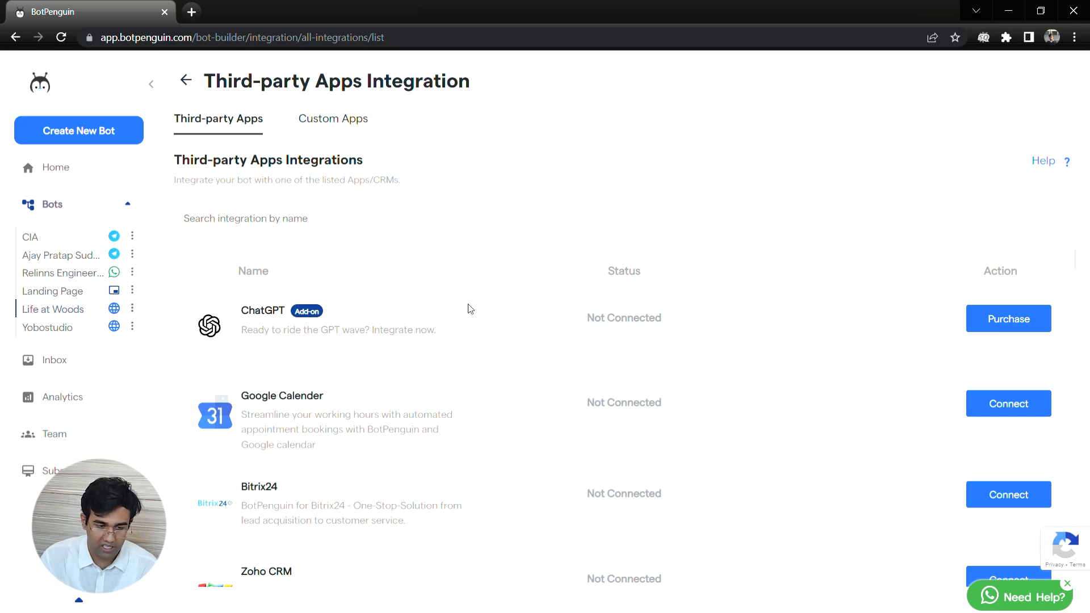
Step: Request the ChatGPT add-on with a contact name, phone number and use case 'Help me with this'
click(973, 326)
click(523, 272)
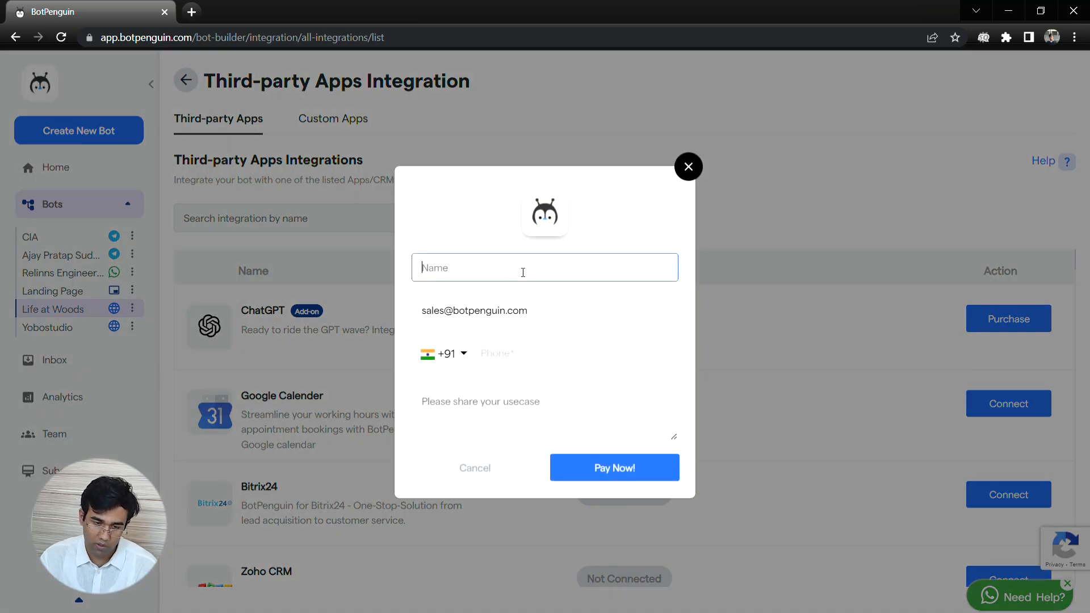
text(JOHN)
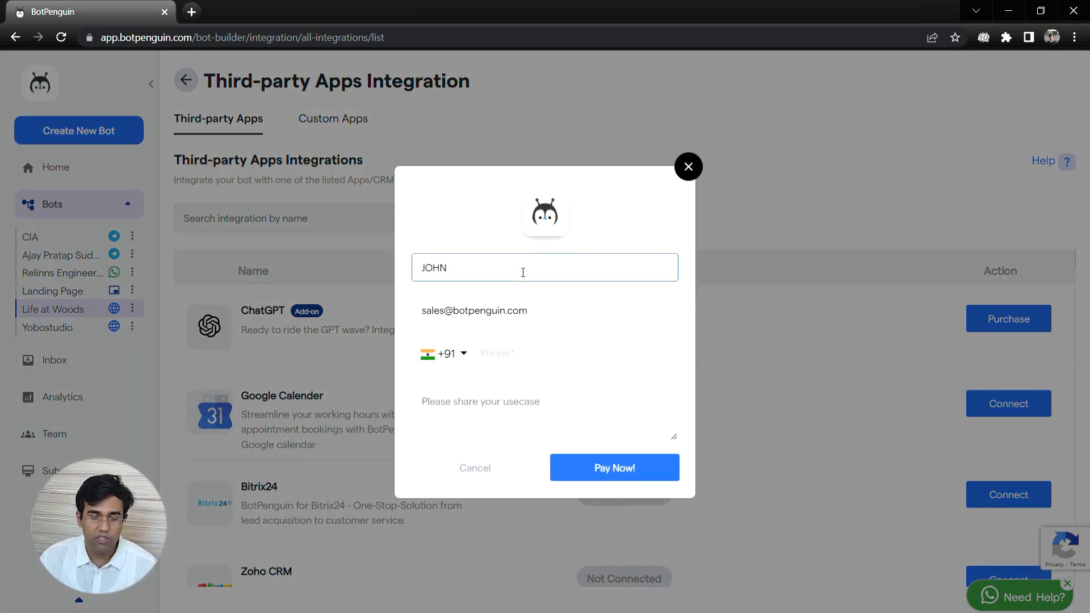
click(552, 350)
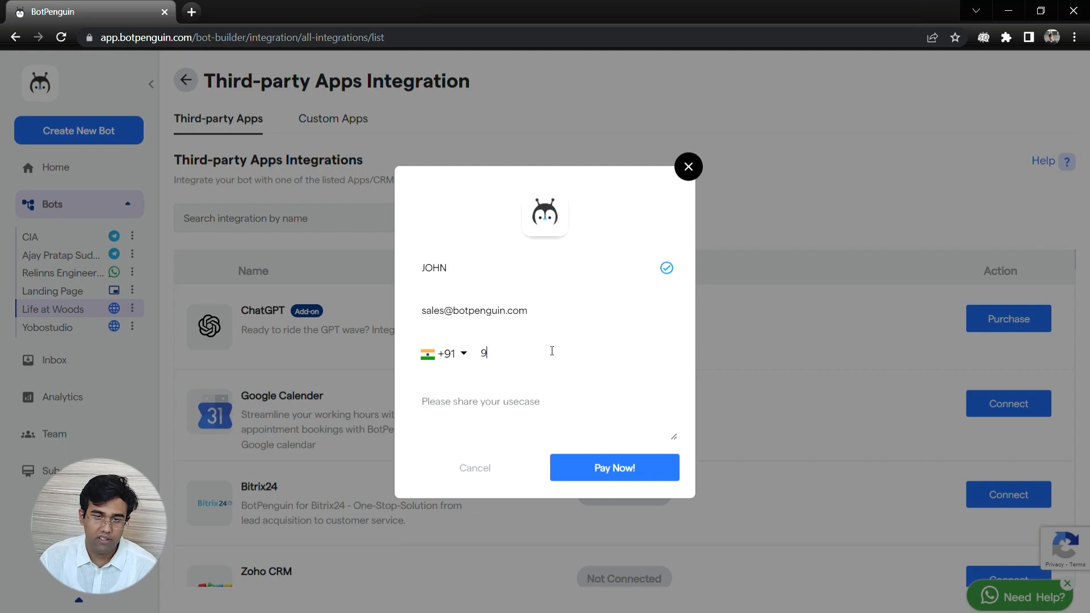
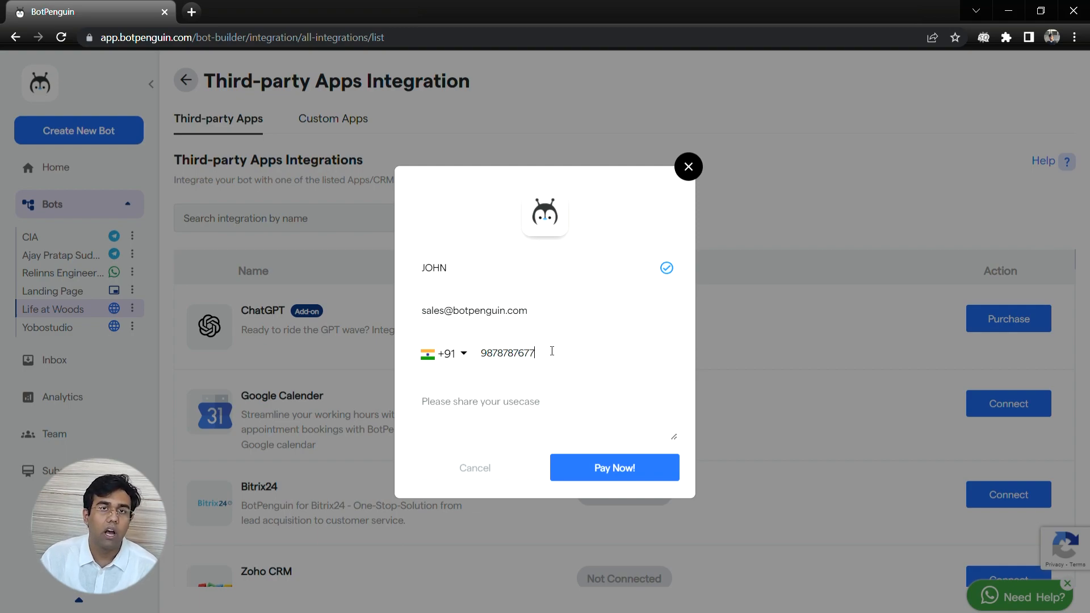
click(524, 418)
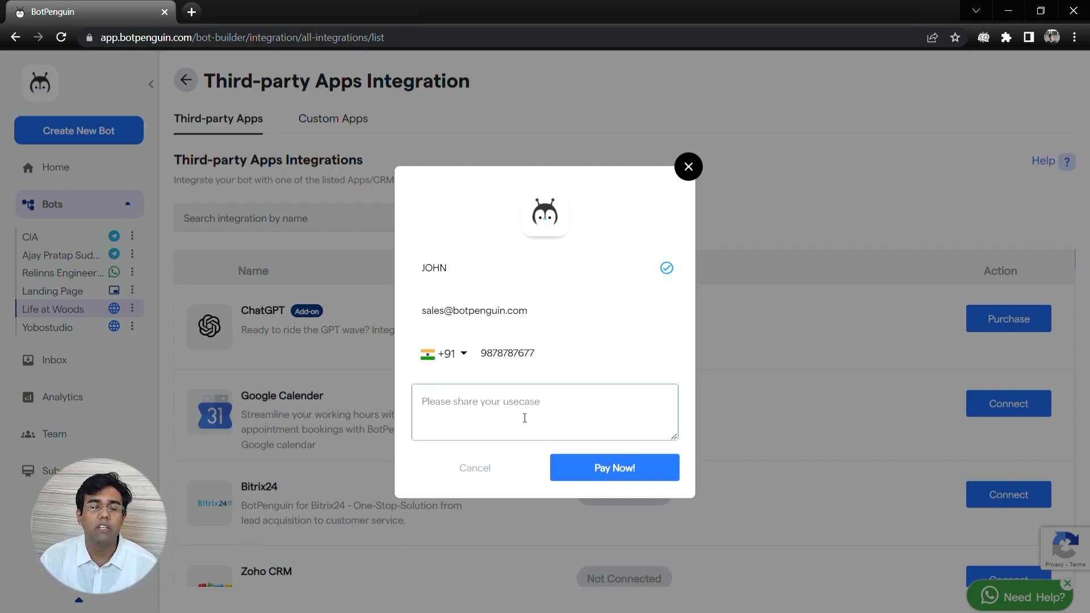
text(Help m)
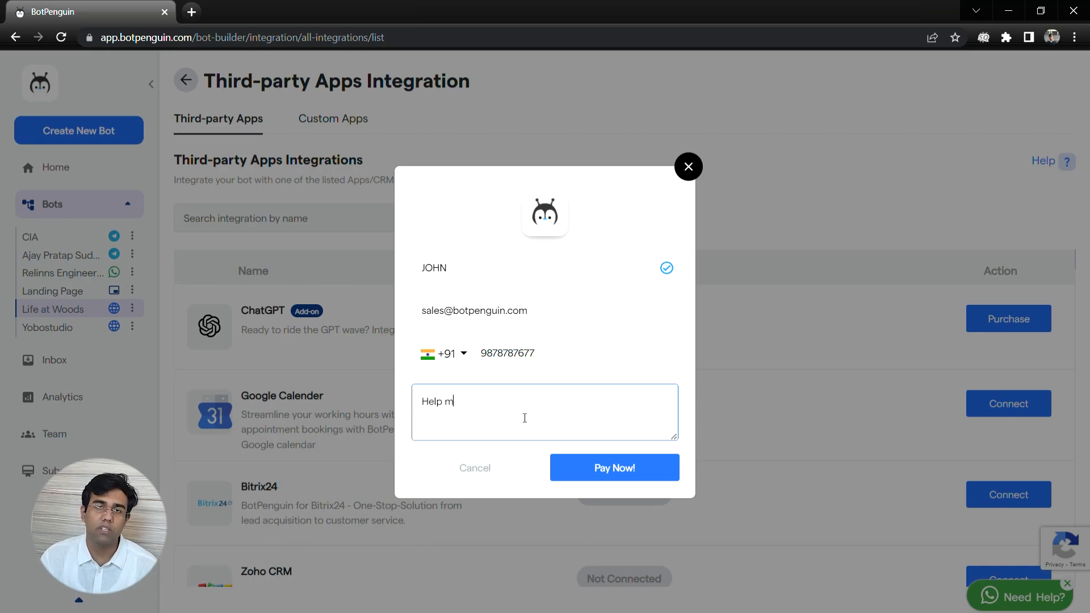
text(e with this)
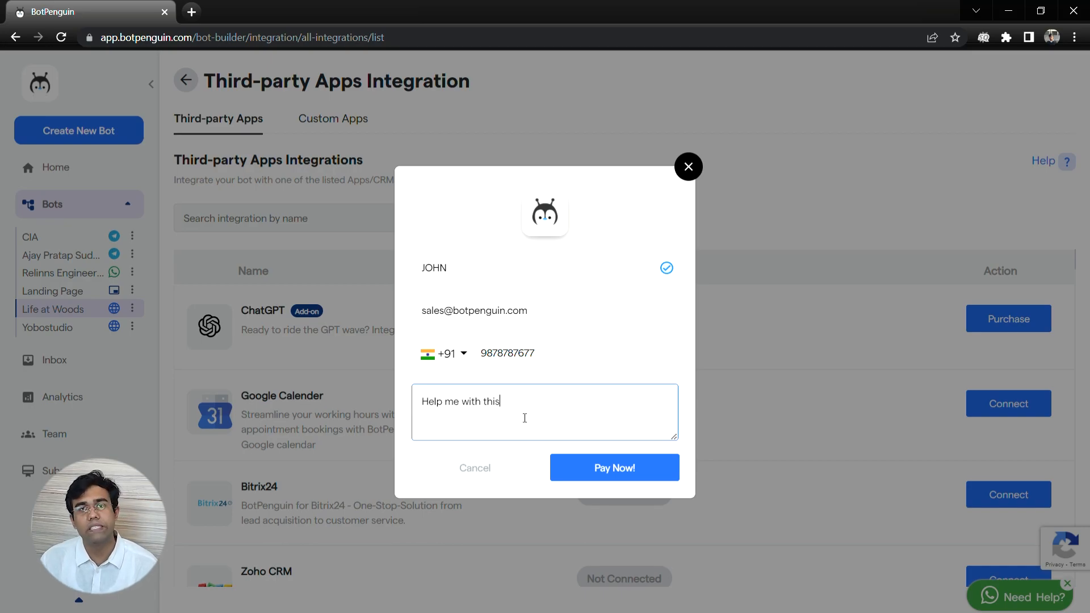
click(596, 463)
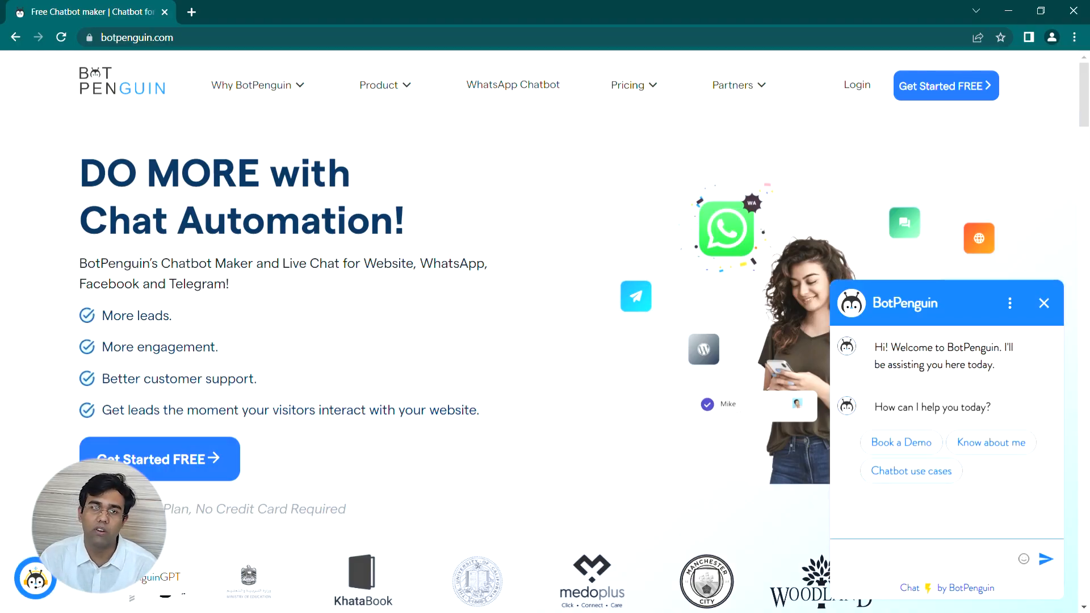
Step: Open the BotPenguin GPT chat at talk.botpenguin.com from the website's bottom-left icon
click(41, 574)
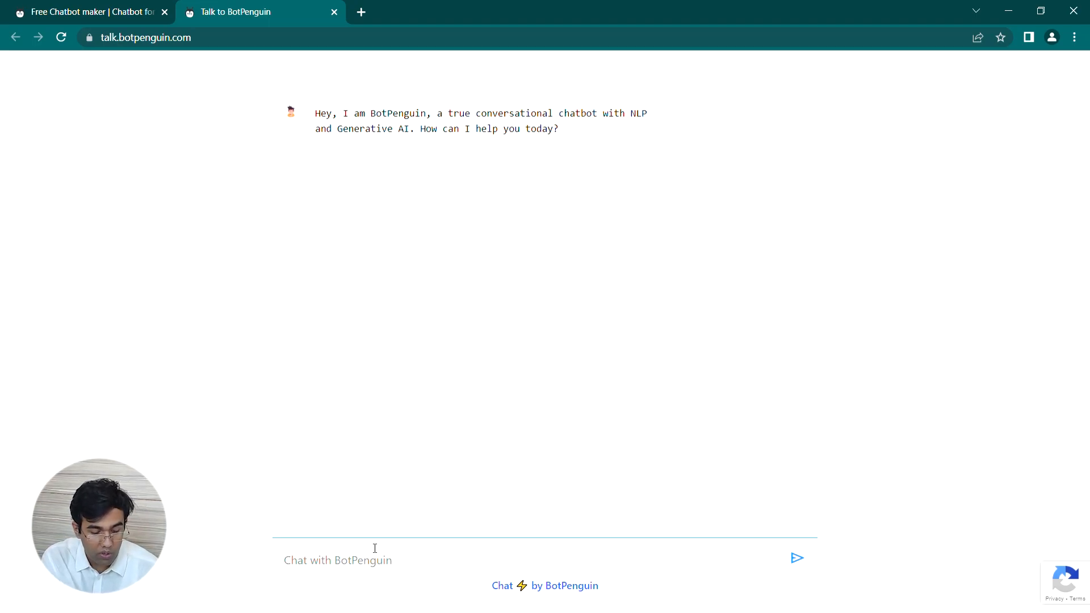
Step: Ask the chatbot 'What is the pricing of BotPenguin?'
text(wh)
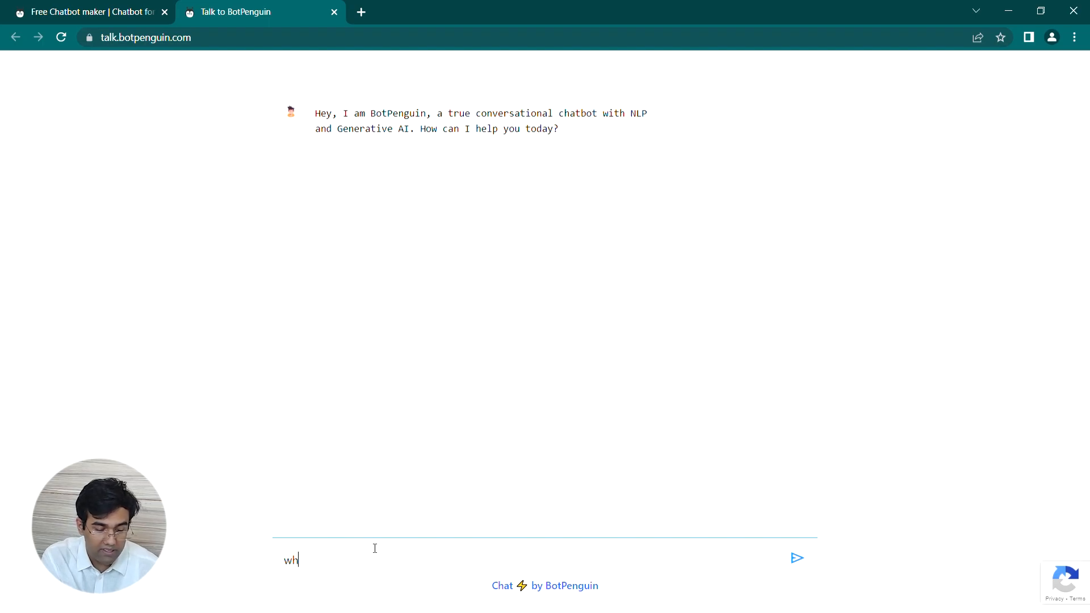
text(at is the pr)
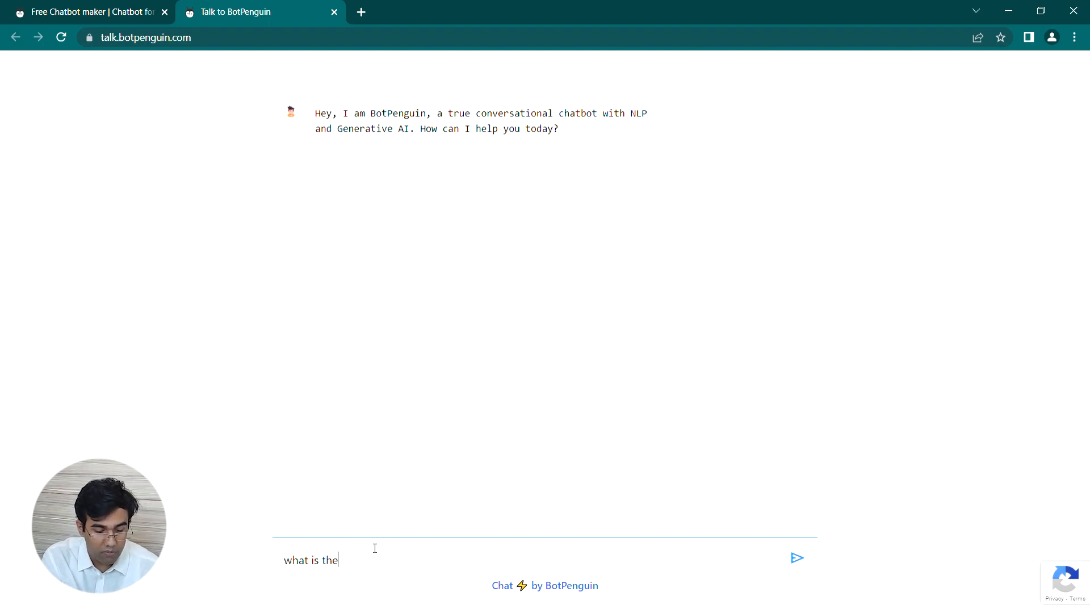
click(797, 563)
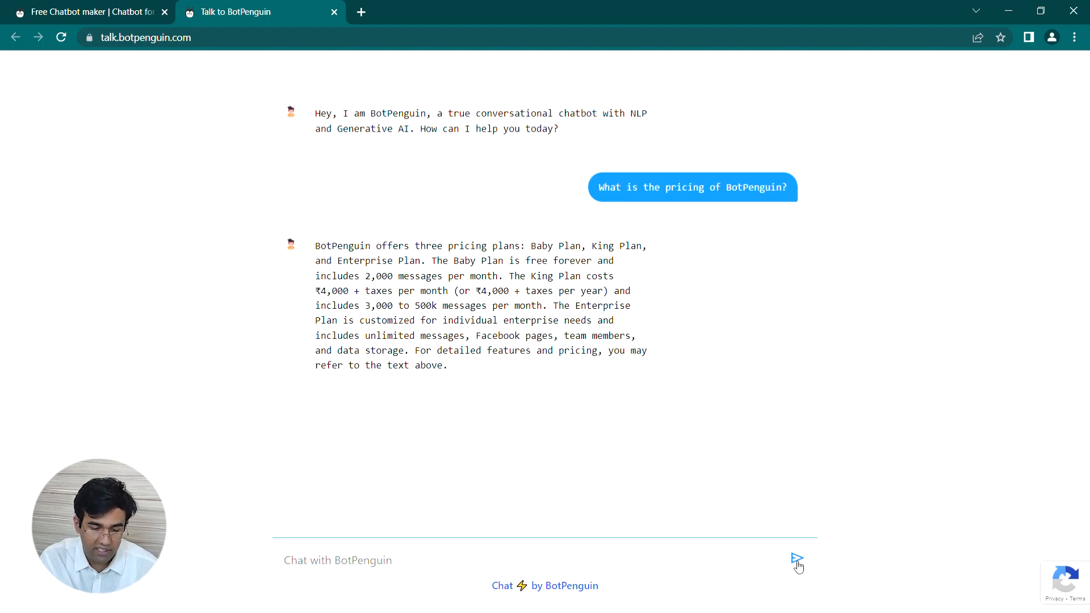